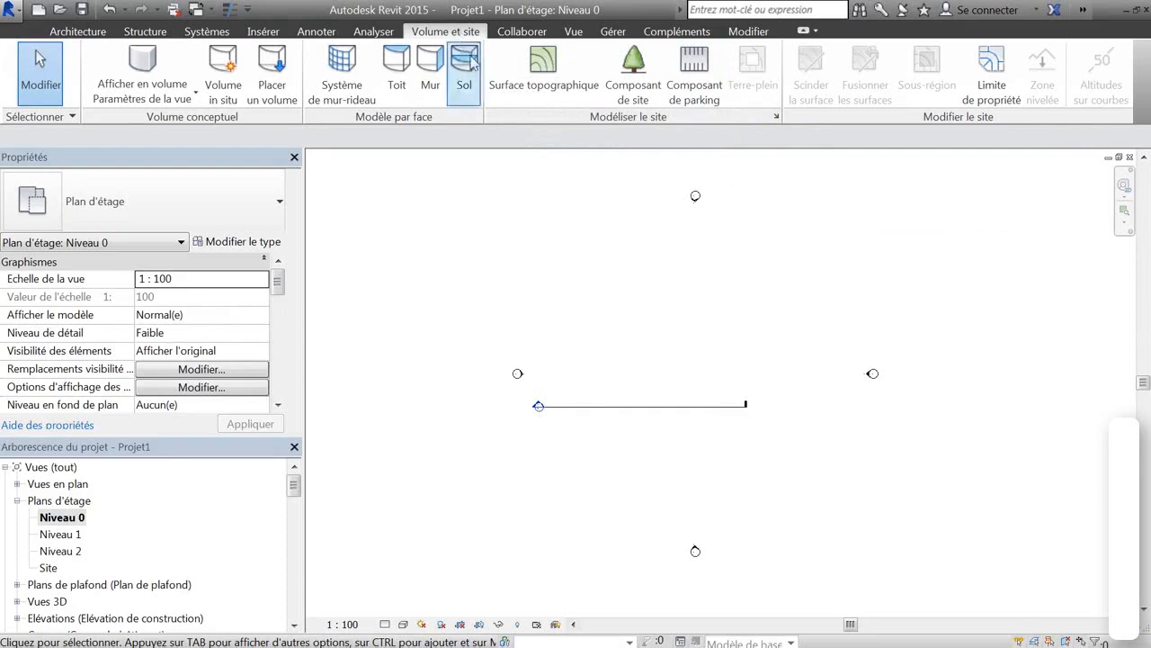
# Set the site contour line interval to 100 and the increment of the additional secondary contours to 50
pyautogui.click(776, 116)
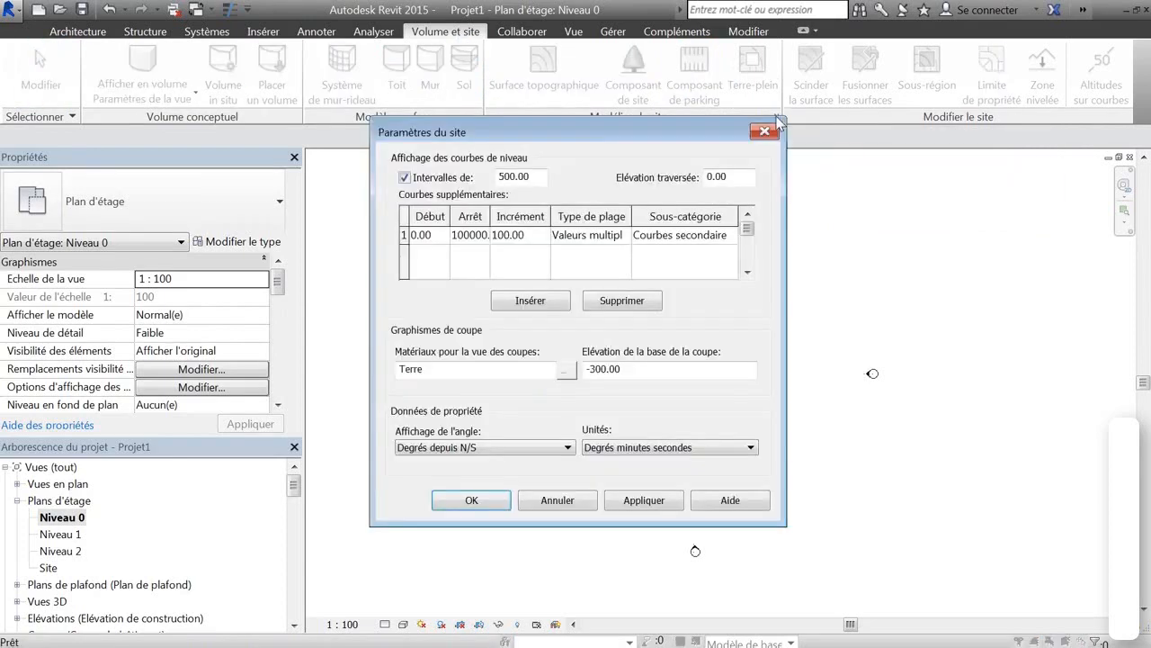
pyautogui.moveTo(601, 133); pyautogui.dragTo(725, 143)
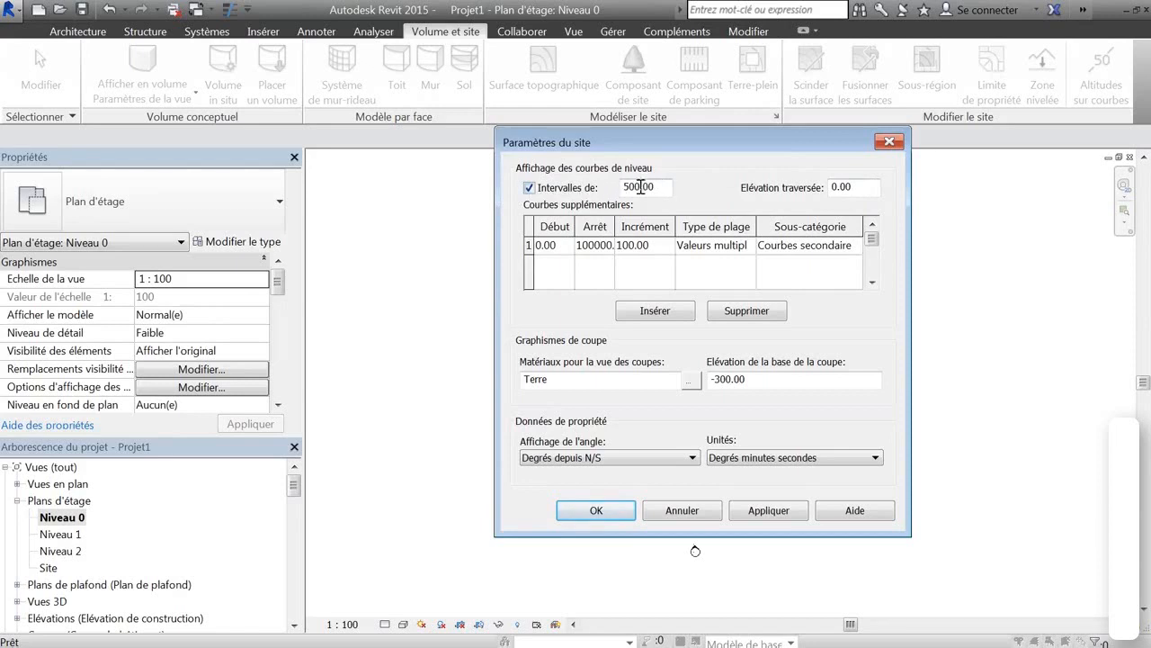
pyautogui.moveTo(662, 187); pyautogui.dragTo(620, 184)
pyautogui.write('1')
pyautogui.click(663, 247)
pyautogui.write('1')
pyautogui.moveTo(663, 248); pyautogui.dragTo(588, 246)
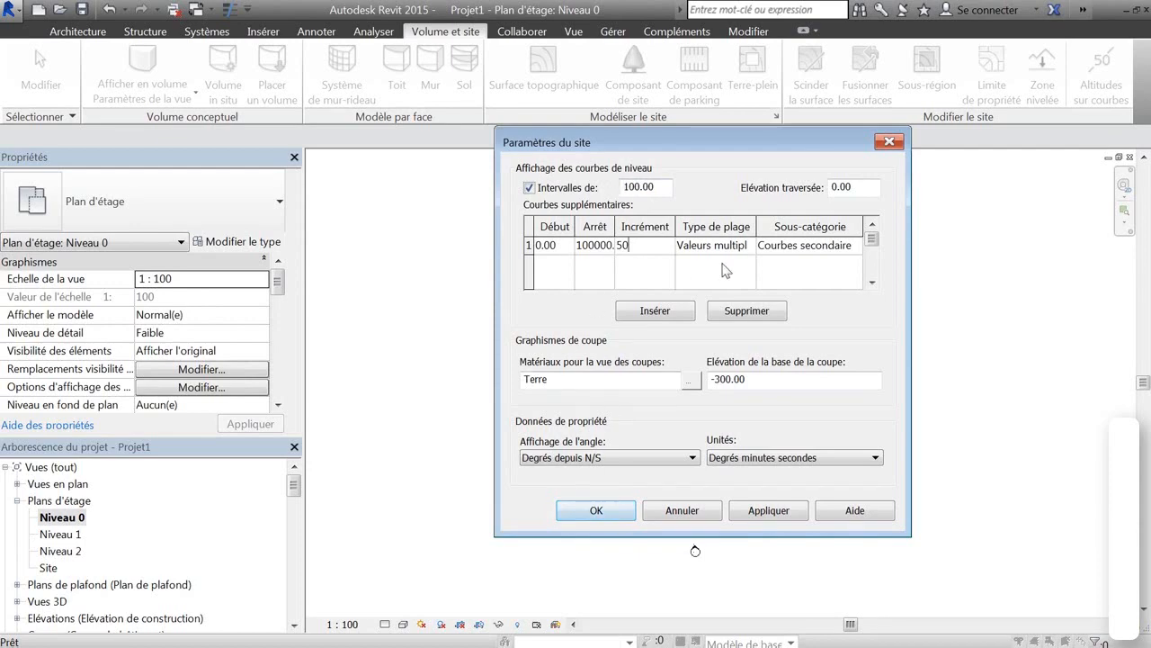
pyautogui.click(596, 510)
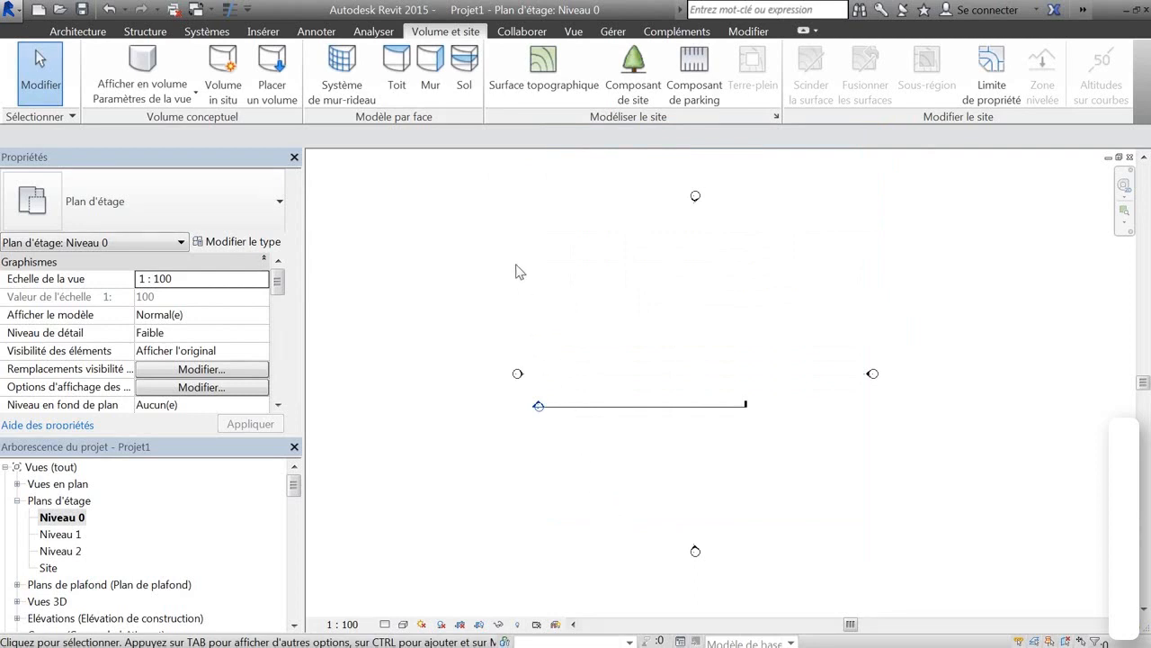
# View the project levels in the section Coupe 1 and return to the Niveau 0 floor plan
pyautogui.doubleClick(539, 407)
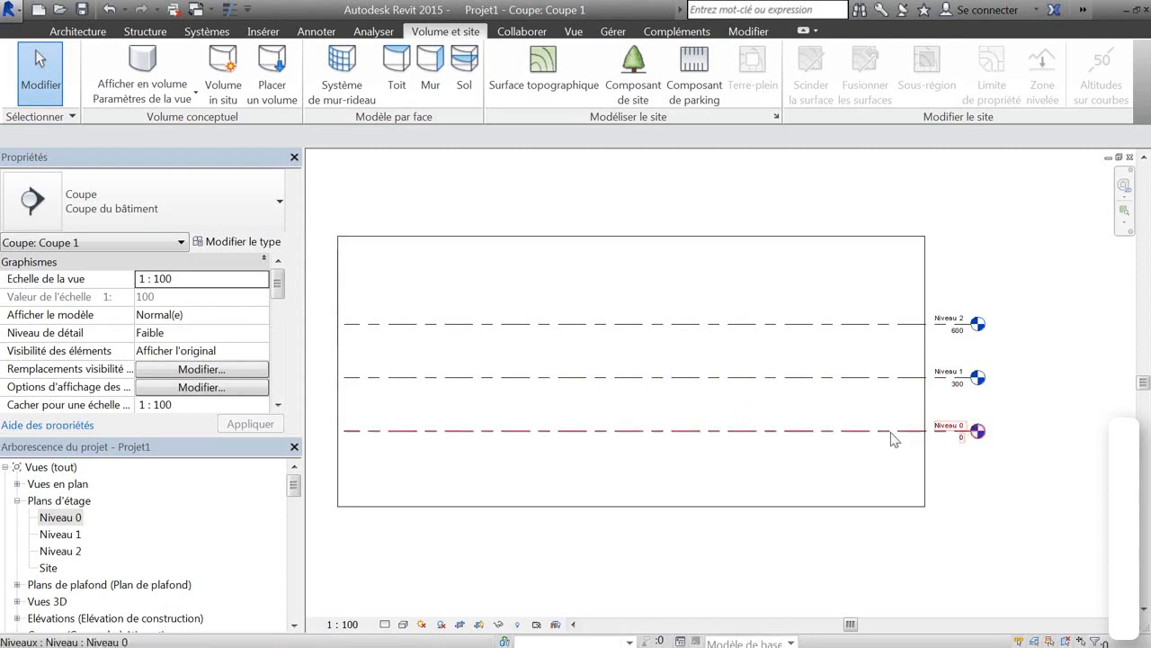
pyautogui.doubleClick(59, 519)
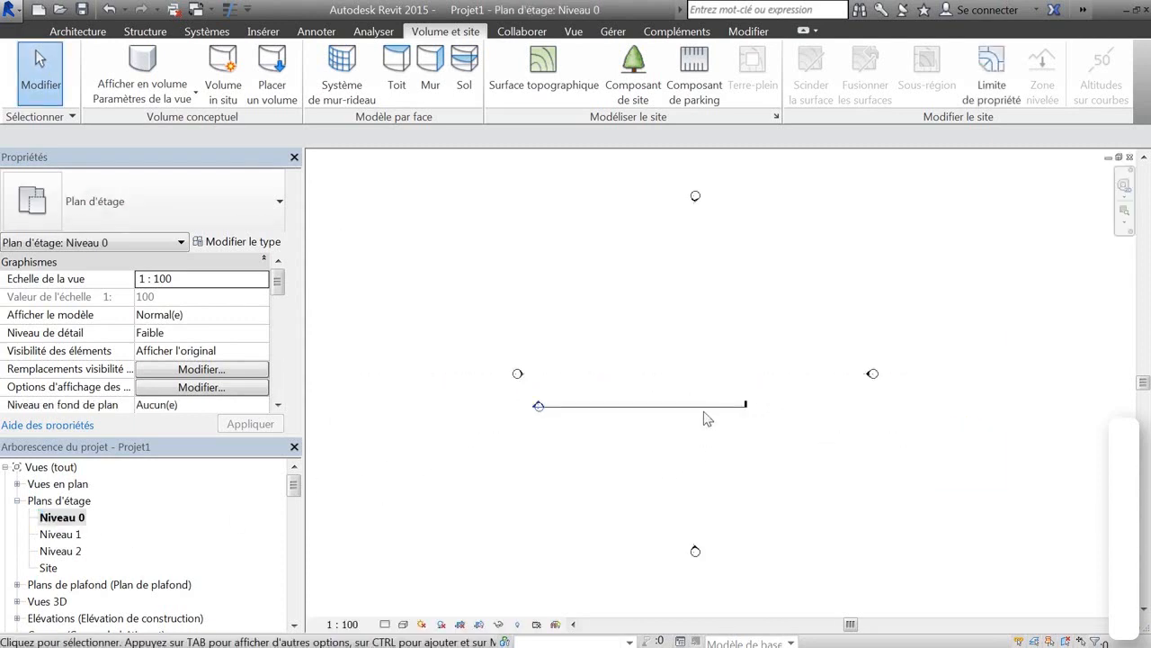
# Check the Topographie category in the visibility/graphics overrides of the Niveau 0 plan without changing anything
pyautogui.click(545, 70)
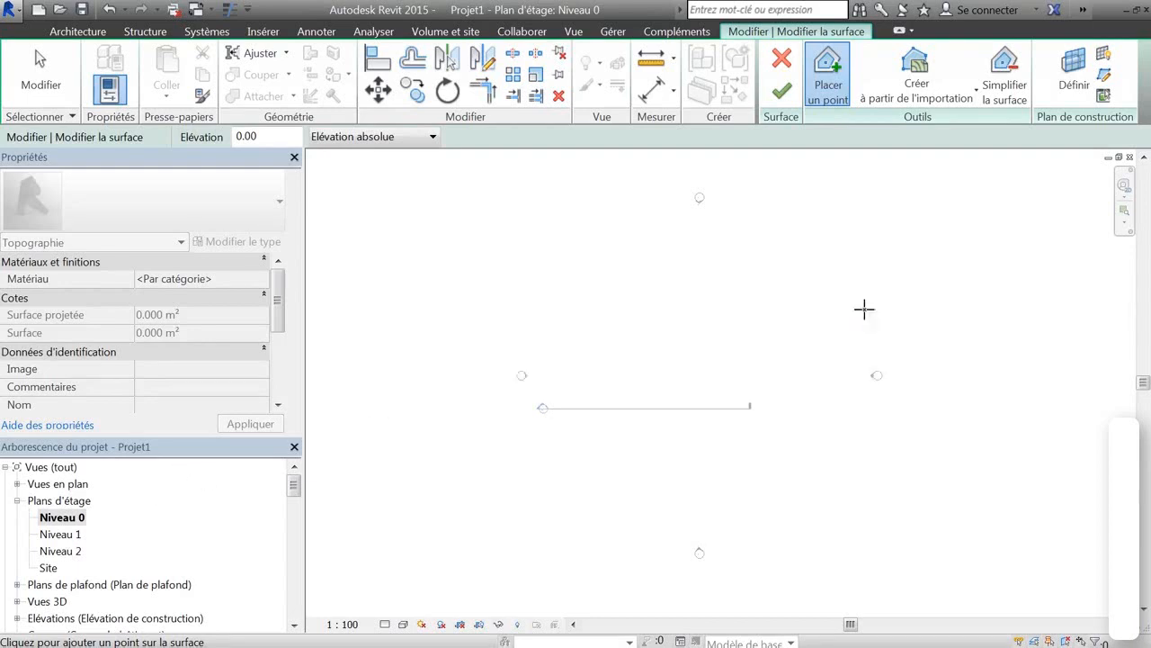
pyautogui.click(793, 67)
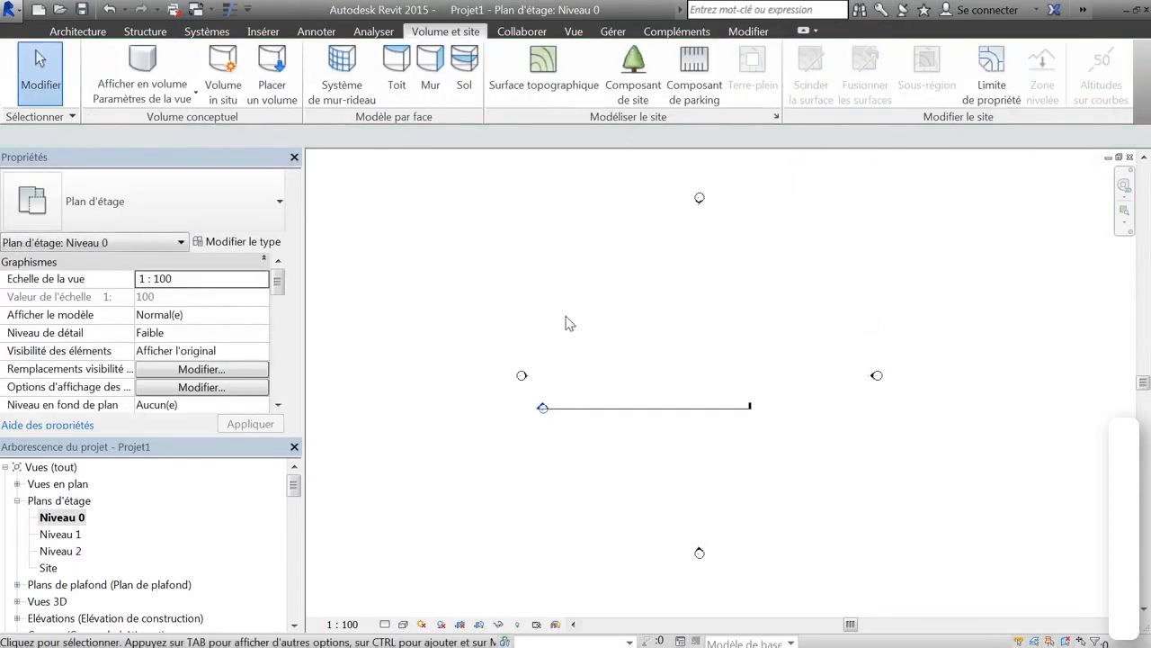
pyautogui.press('v')
pyautogui.press('v')
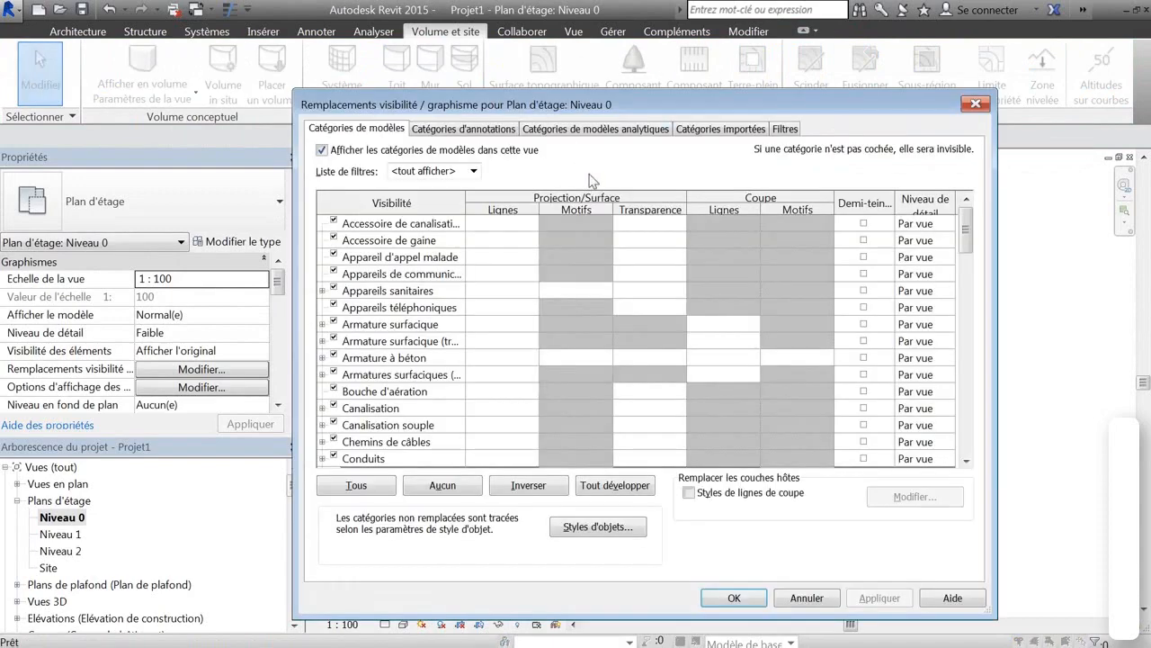
pyautogui.moveTo(963, 216); pyautogui.dragTo(964, 411)
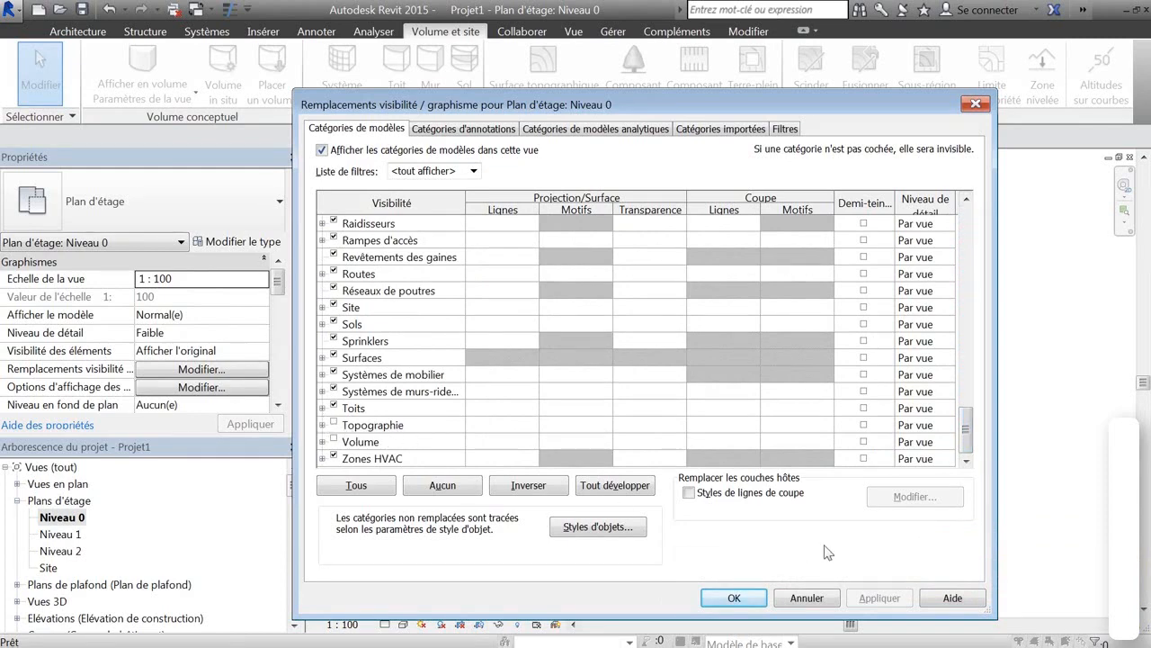
pyautogui.click(809, 601)
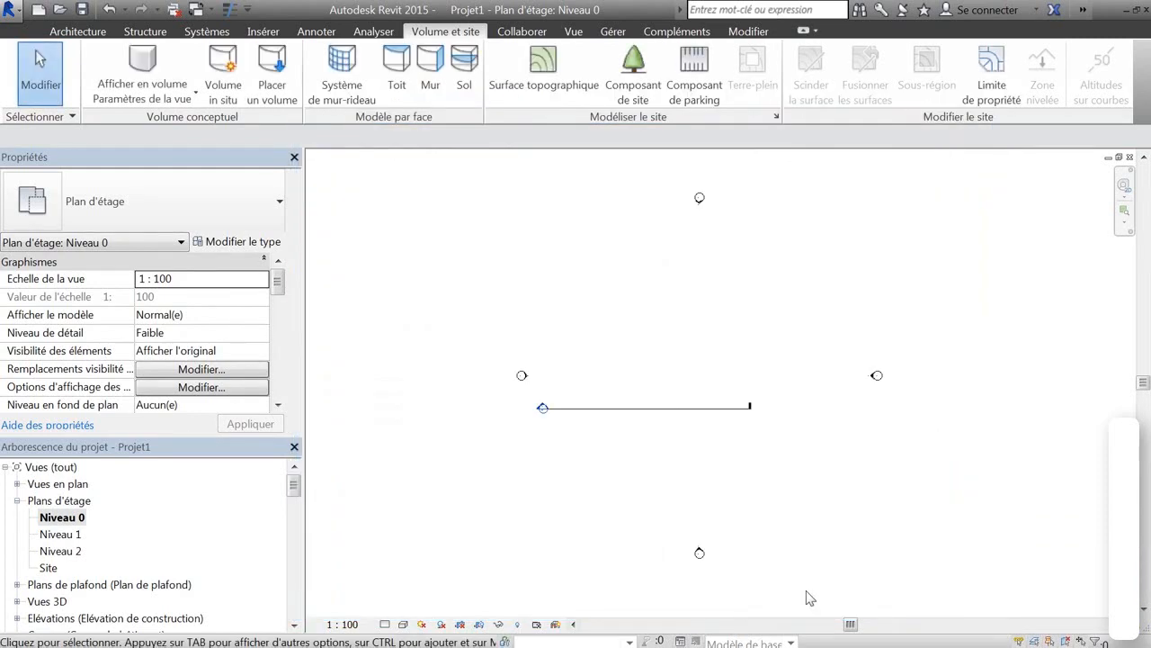
# Open the Site floor plan and check the Topographie category in its visibility/graphics overrides
pyautogui.doubleClick(48, 568)
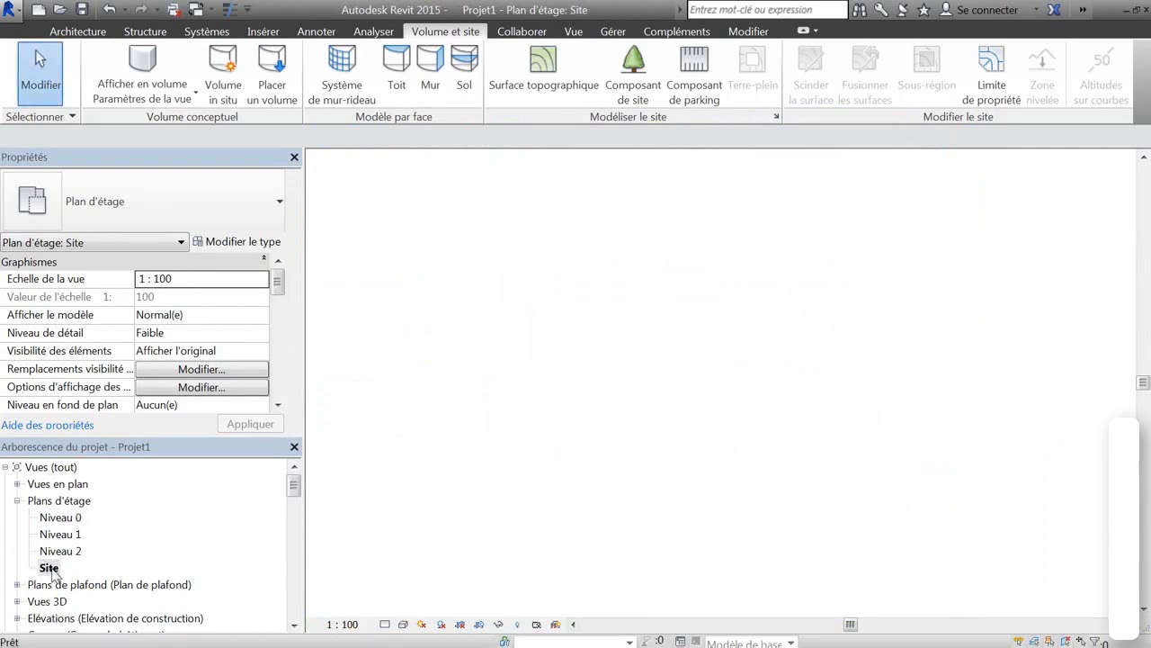
pyautogui.scroll(-3, 699, 402)
pyautogui.moveTo(689, 333); pyautogui.dragTo(680, 358, button='middle')
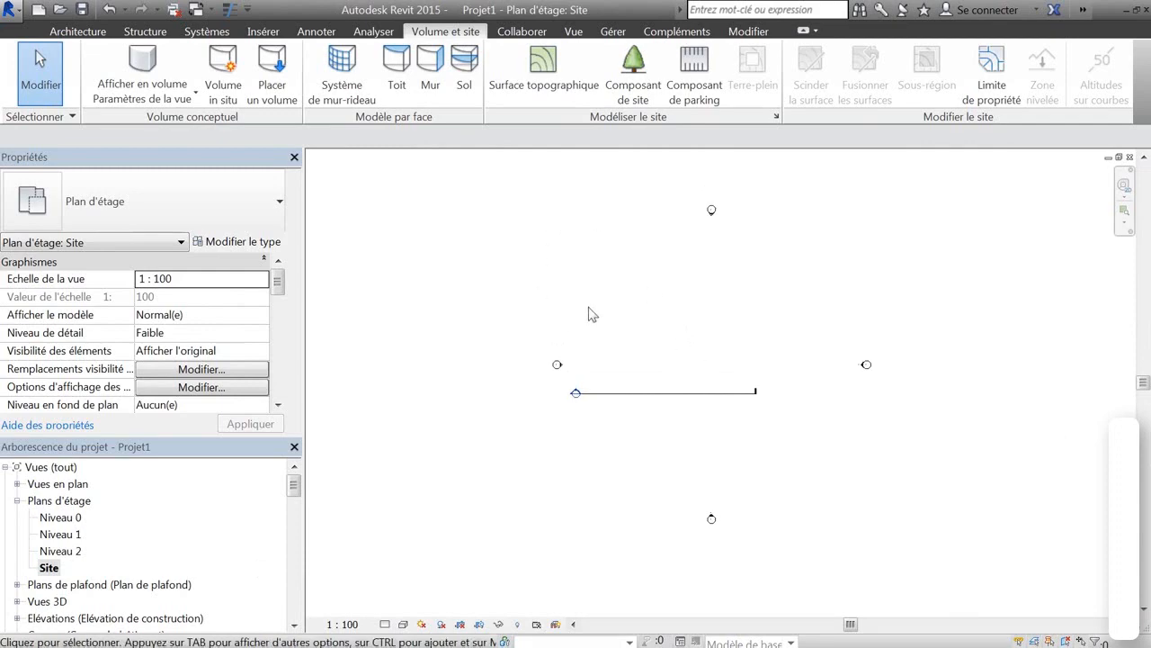
pyautogui.press('v')
pyautogui.press('g')
pyautogui.moveTo(965, 229); pyautogui.dragTo(966, 446)
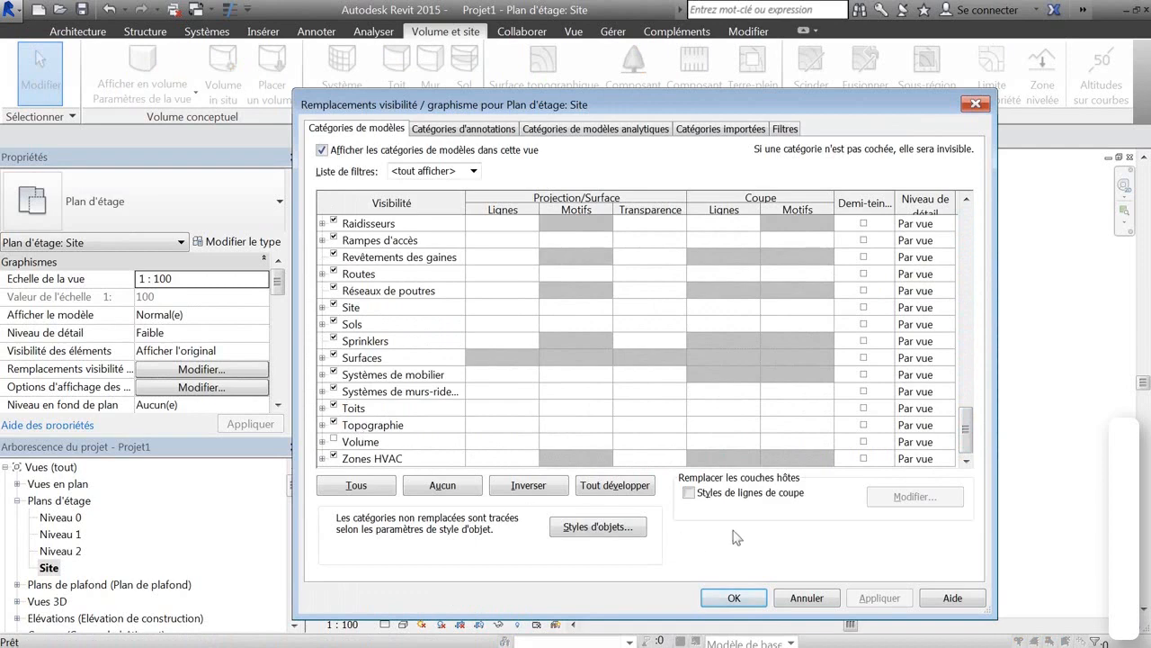
pyautogui.click(734, 598)
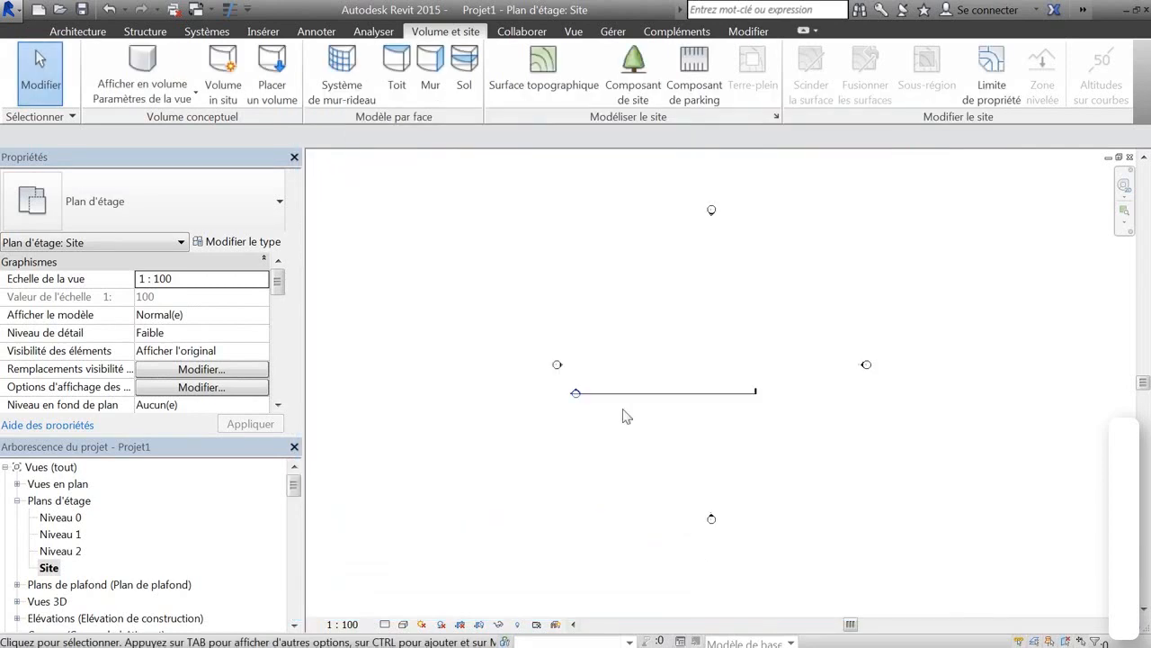
# Start a topographic surface, dismissing the save reminder, and place points at absolute elevation 0 around a large oval outline between the elevation markers
pyautogui.click(545, 72)
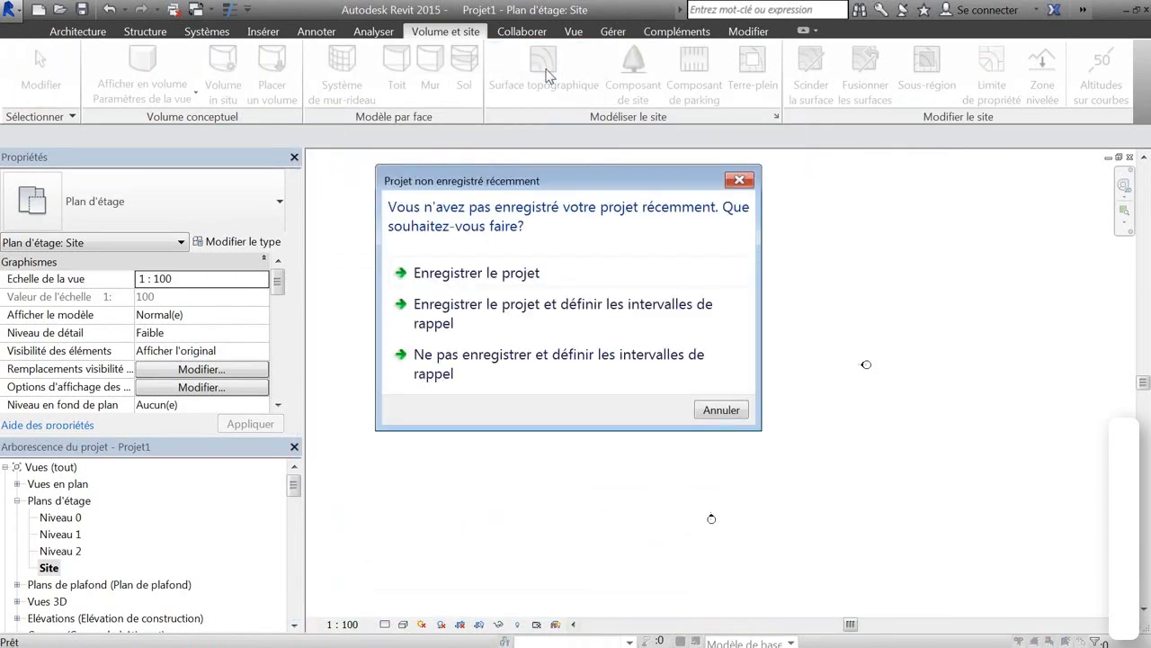
pyautogui.click(724, 412)
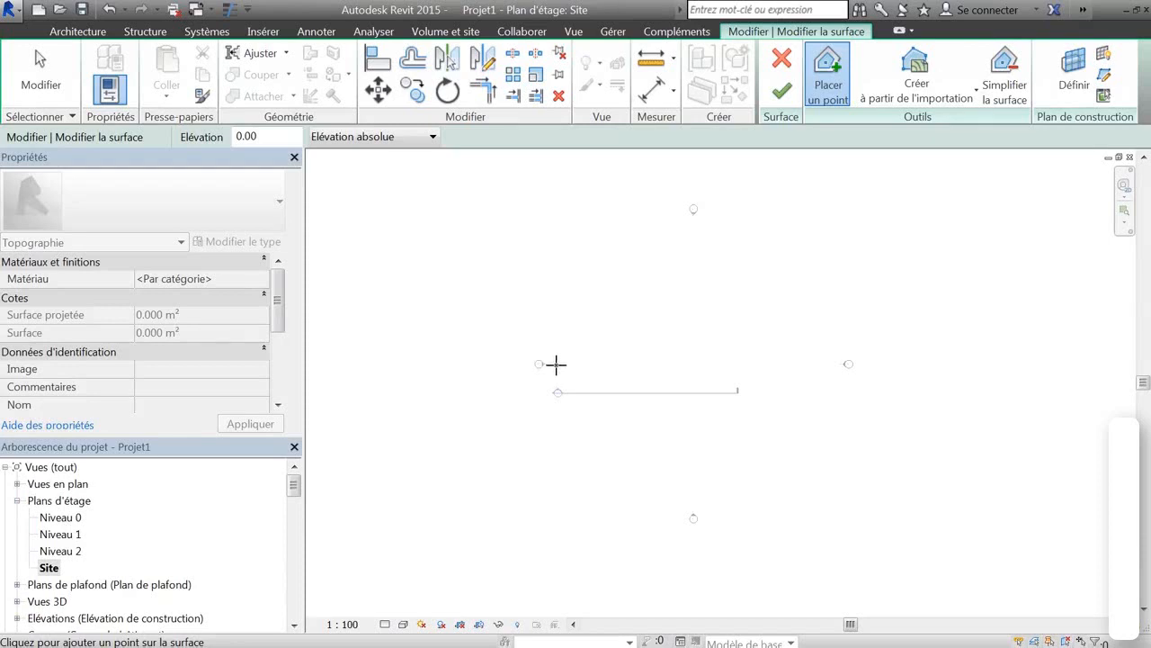
pyautogui.click(556, 365)
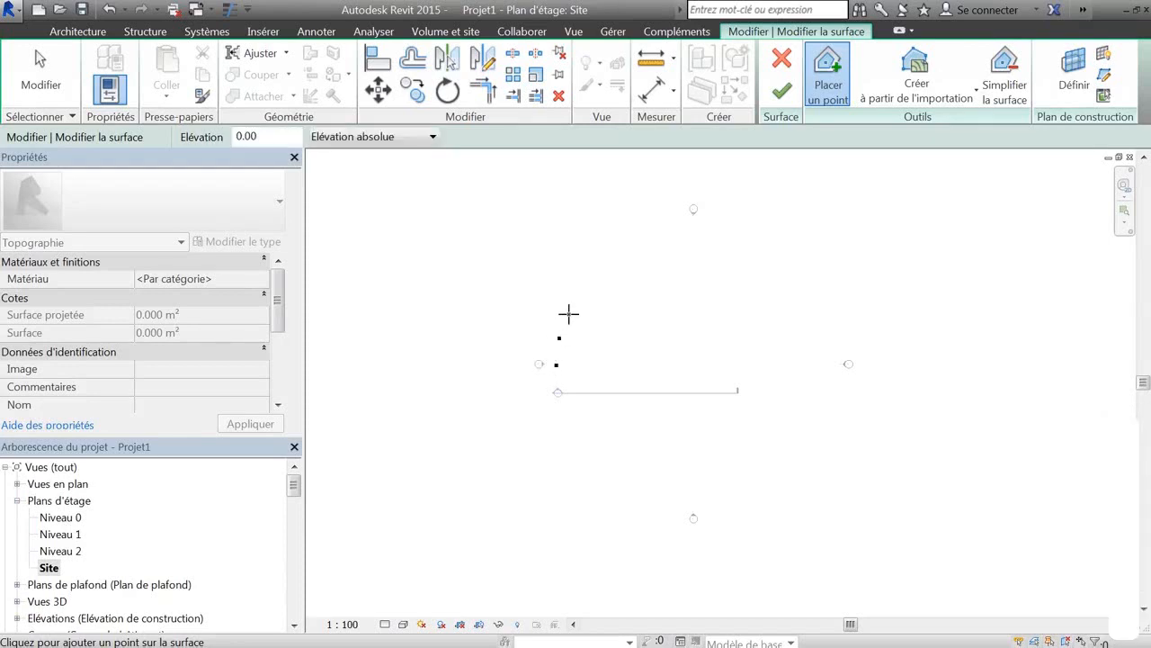
pyautogui.click(570, 314)
pyautogui.click(583, 292)
pyautogui.click(602, 271)
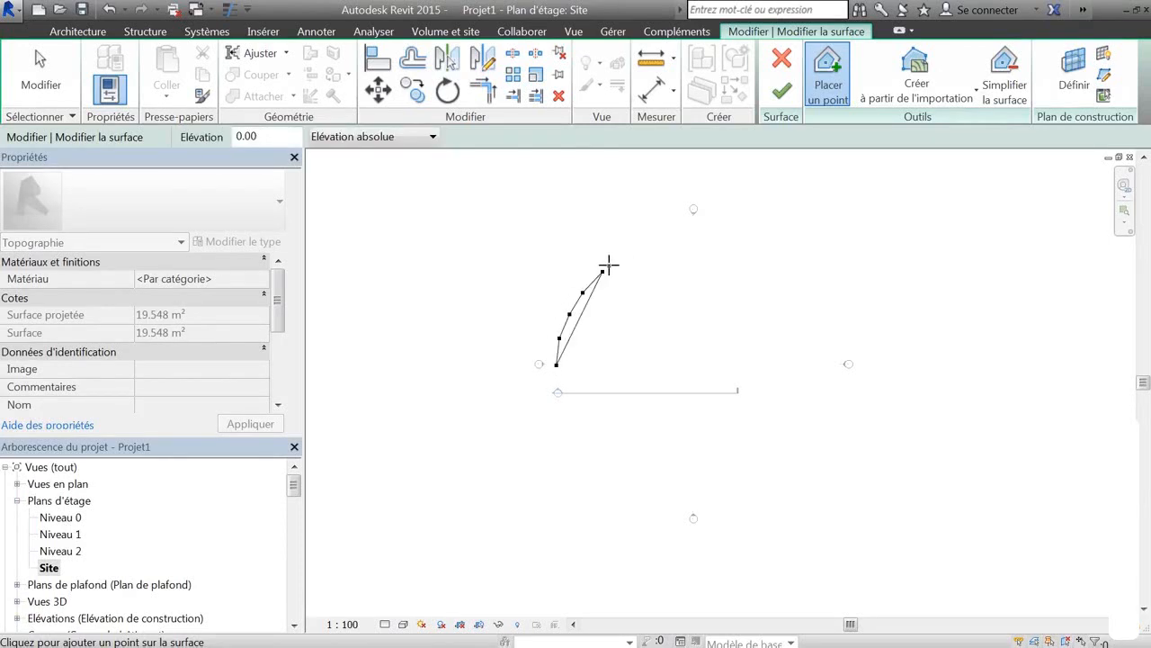
pyautogui.click(622, 258)
pyautogui.click(653, 243)
pyautogui.click(683, 236)
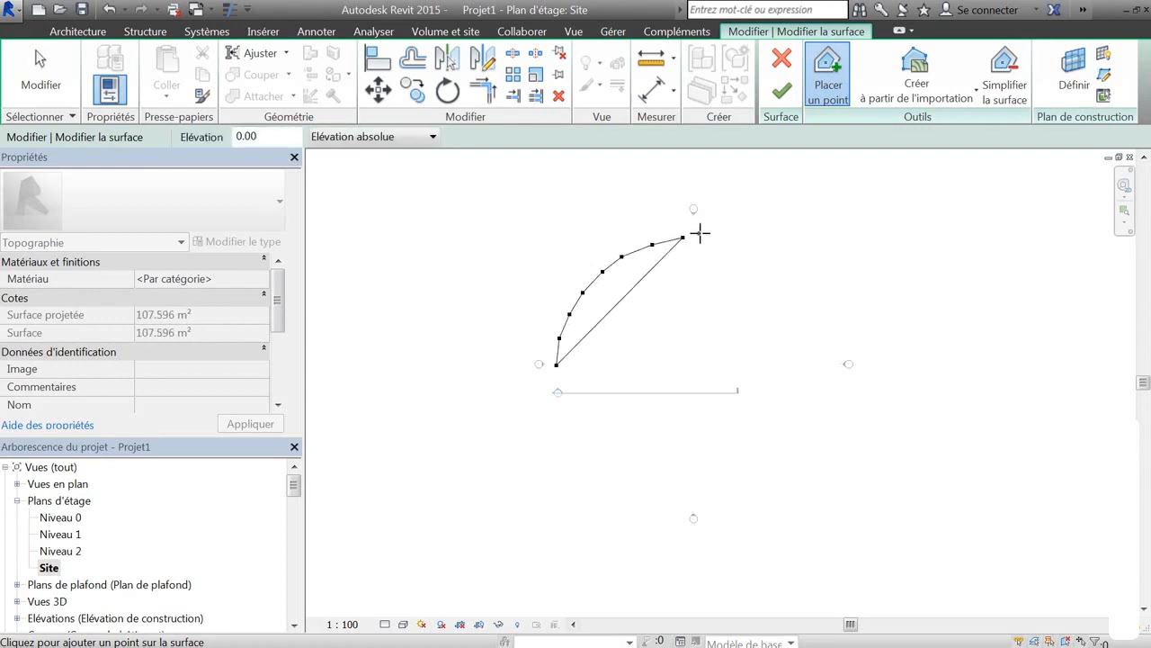
pyautogui.click(714, 233)
pyautogui.click(741, 233)
pyautogui.click(773, 236)
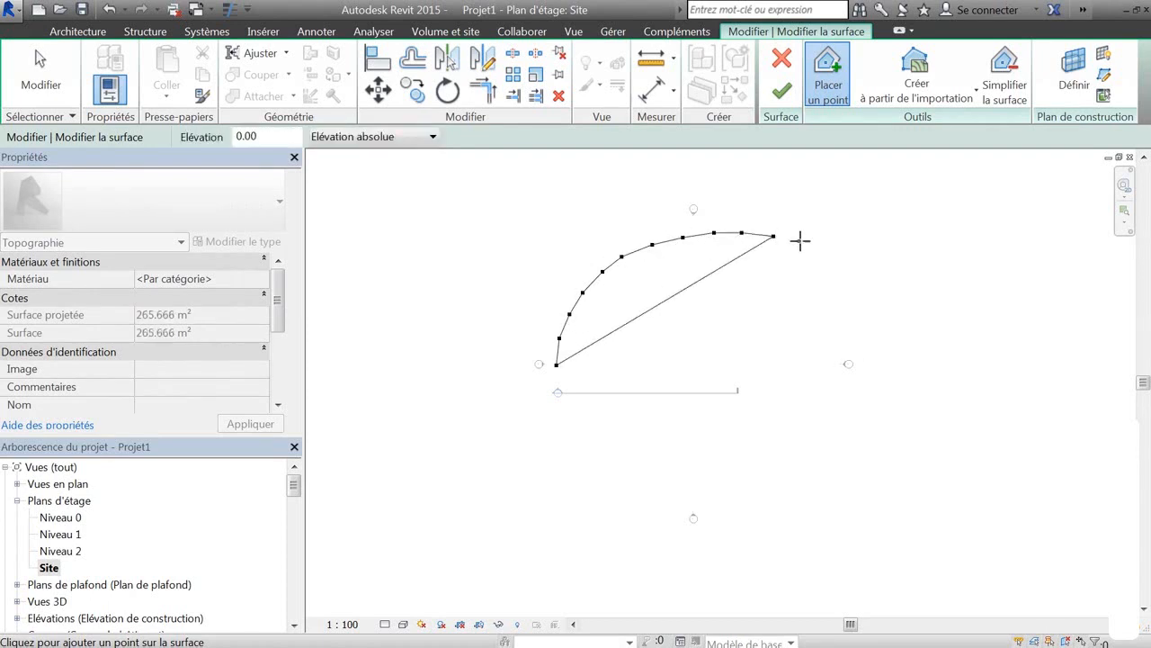
pyautogui.click(804, 242)
pyautogui.click(834, 256)
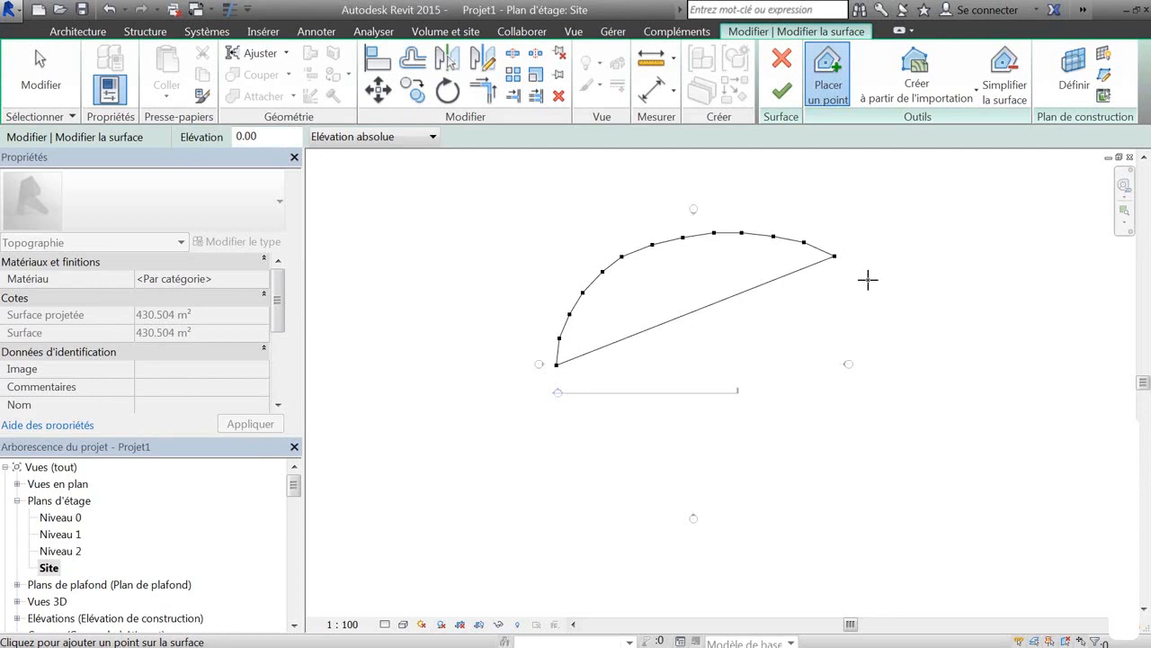
pyautogui.click(868, 279)
pyautogui.click(876, 314)
pyautogui.click(884, 343)
pyautogui.click(880, 377)
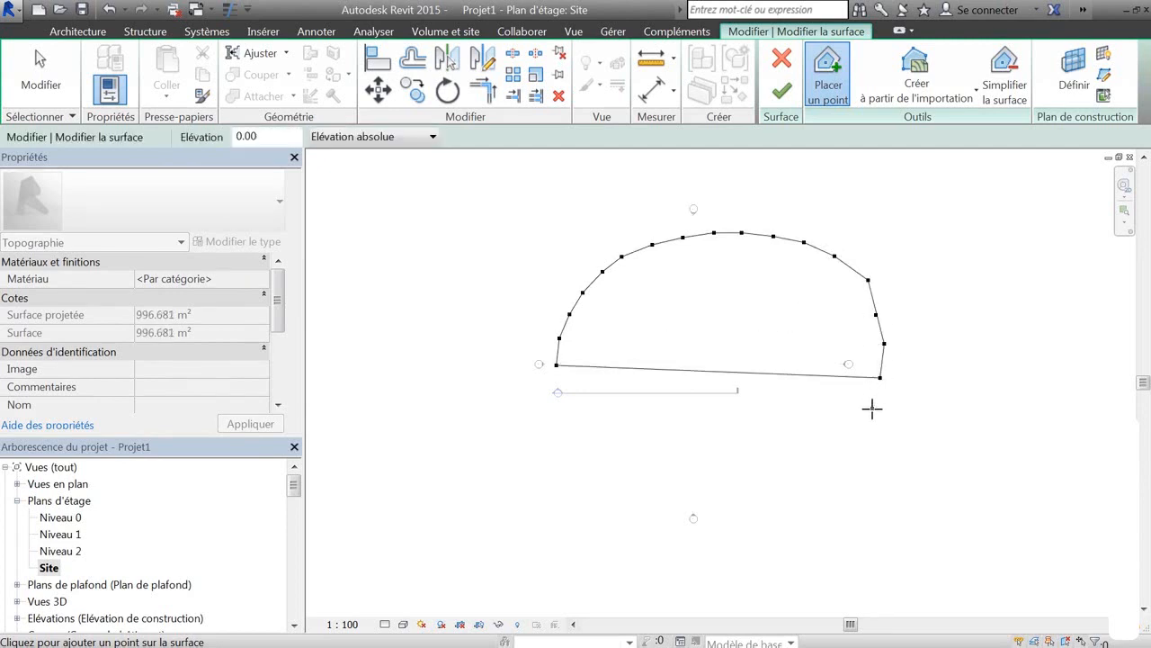
pyautogui.click(872, 410)
pyautogui.click(847, 440)
pyautogui.click(811, 464)
pyautogui.click(772, 479)
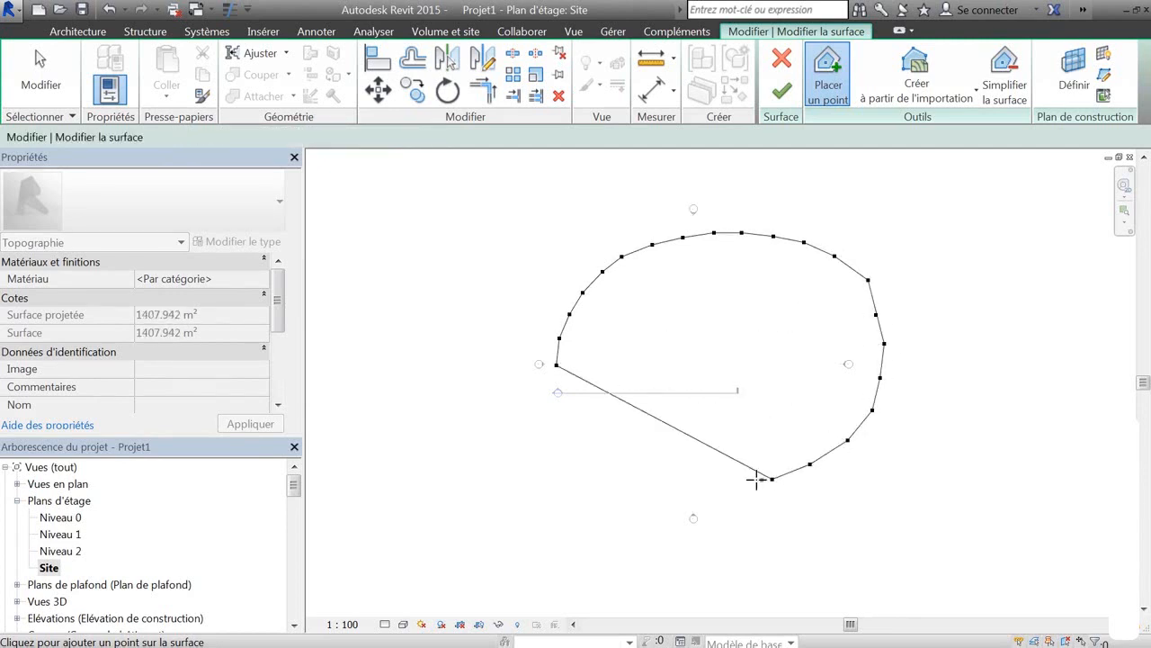
pyautogui.click(721, 485)
pyautogui.click(683, 486)
pyautogui.click(629, 483)
pyautogui.click(592, 477)
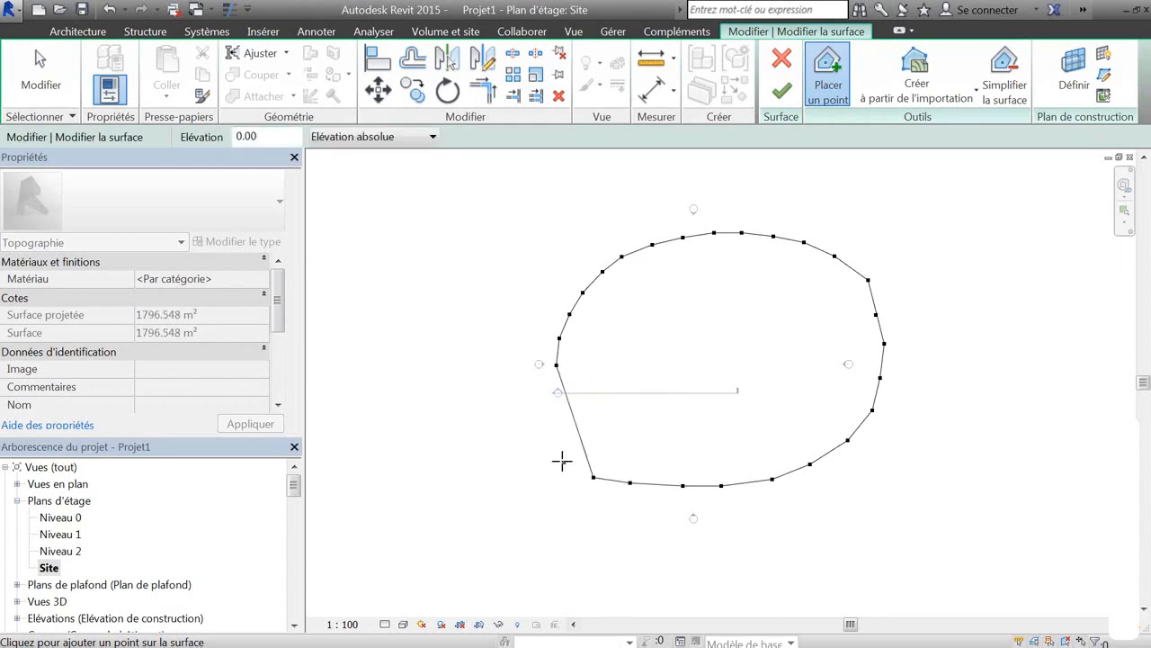
pyautogui.click(562, 460)
pyautogui.click(545, 431)
pyautogui.click(545, 393)
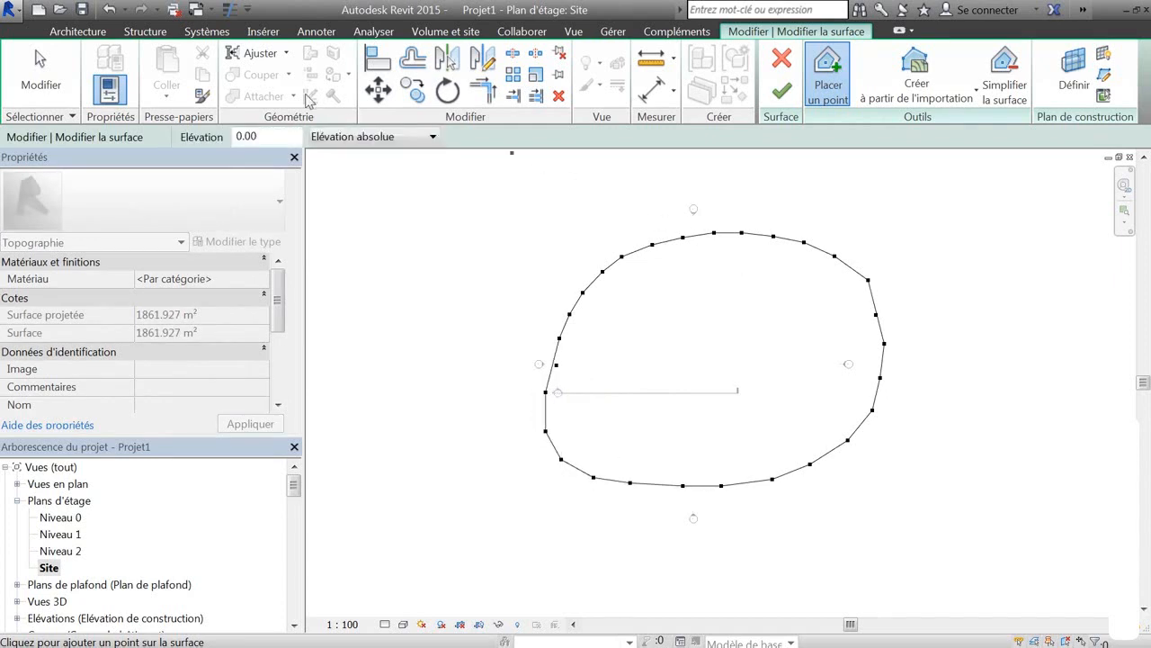
# Place a ring of surface points at absolute elevation 100 inside the oval outline and finish the surface
pyautogui.click(267, 136)
pyautogui.write('100')
pyautogui.click(592, 314)
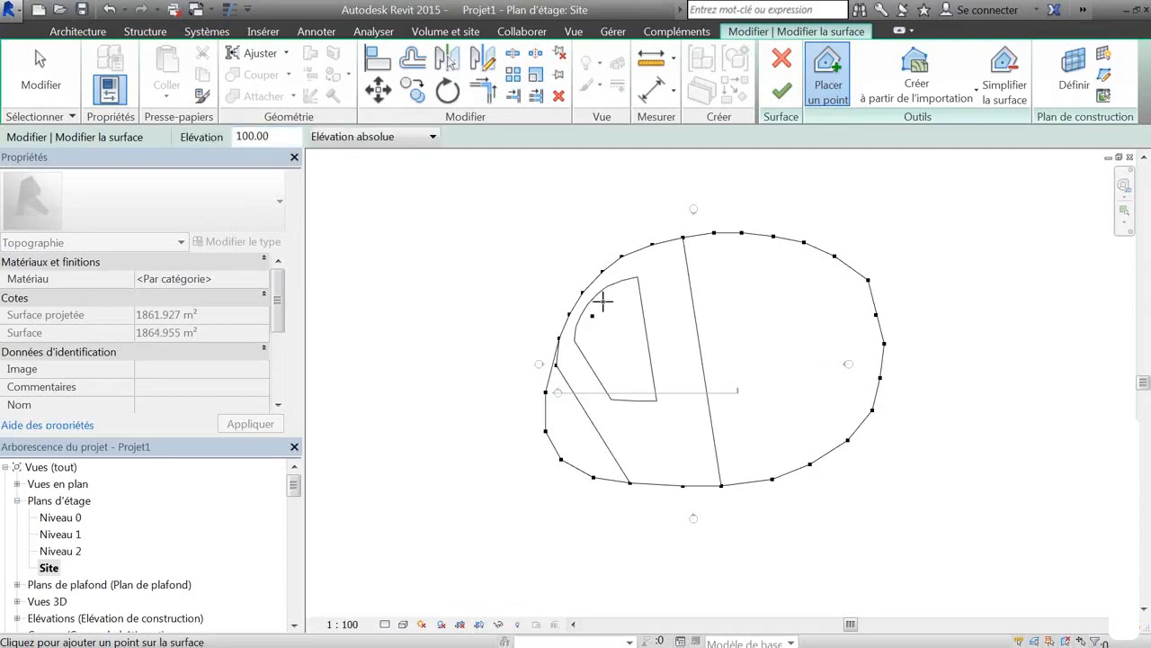
pyautogui.click(603, 303)
pyautogui.click(618, 290)
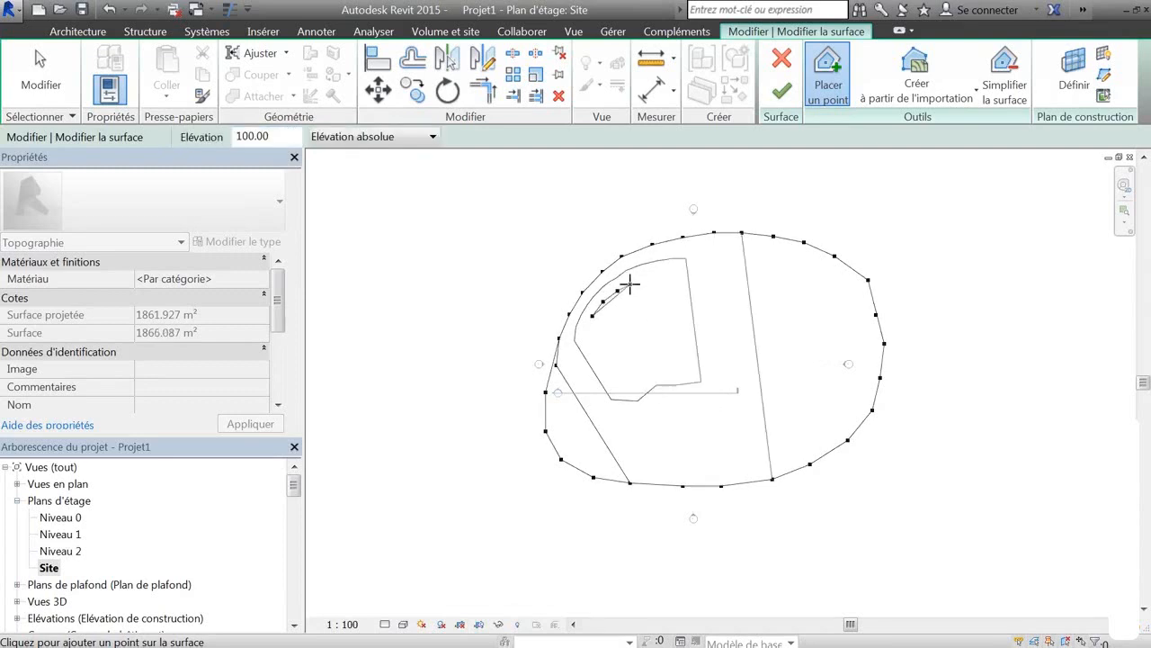
pyautogui.click(631, 284)
pyautogui.click(657, 267)
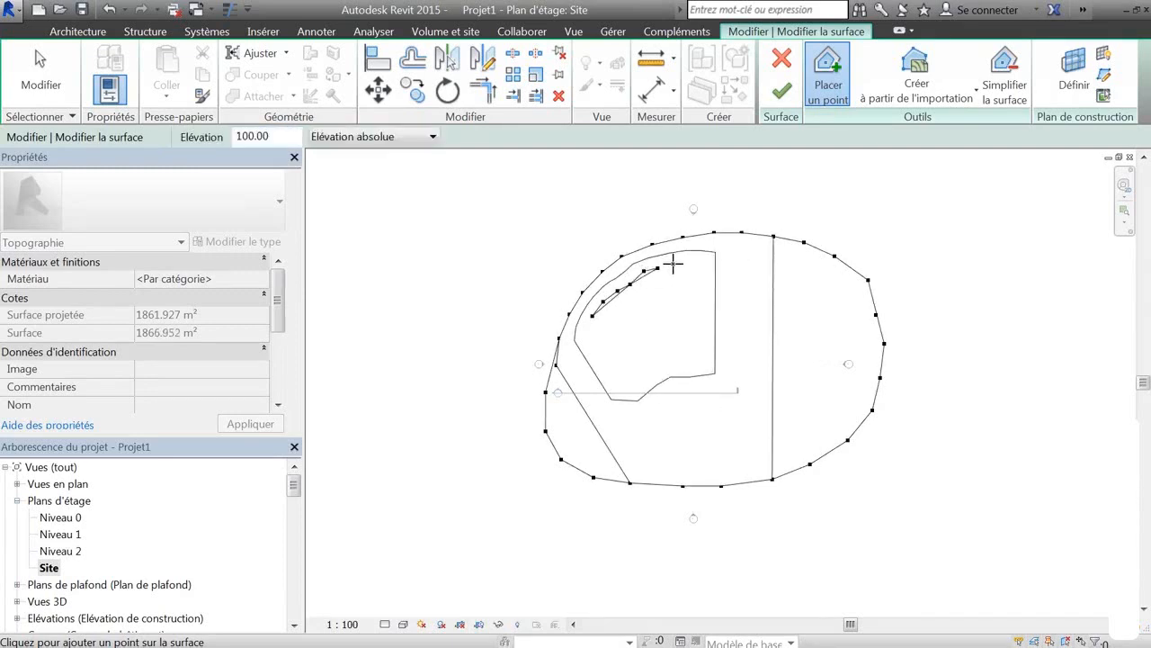
pyautogui.click(673, 263)
pyautogui.click(694, 259)
pyautogui.click(712, 264)
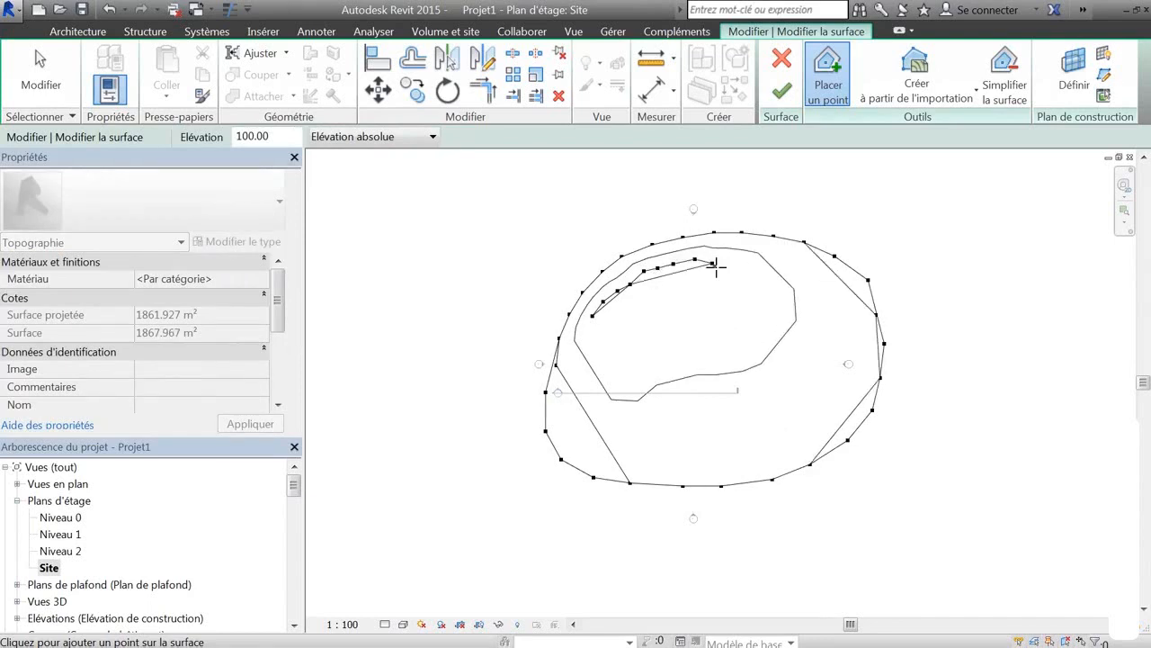
pyautogui.click(734, 274)
pyautogui.click(750, 286)
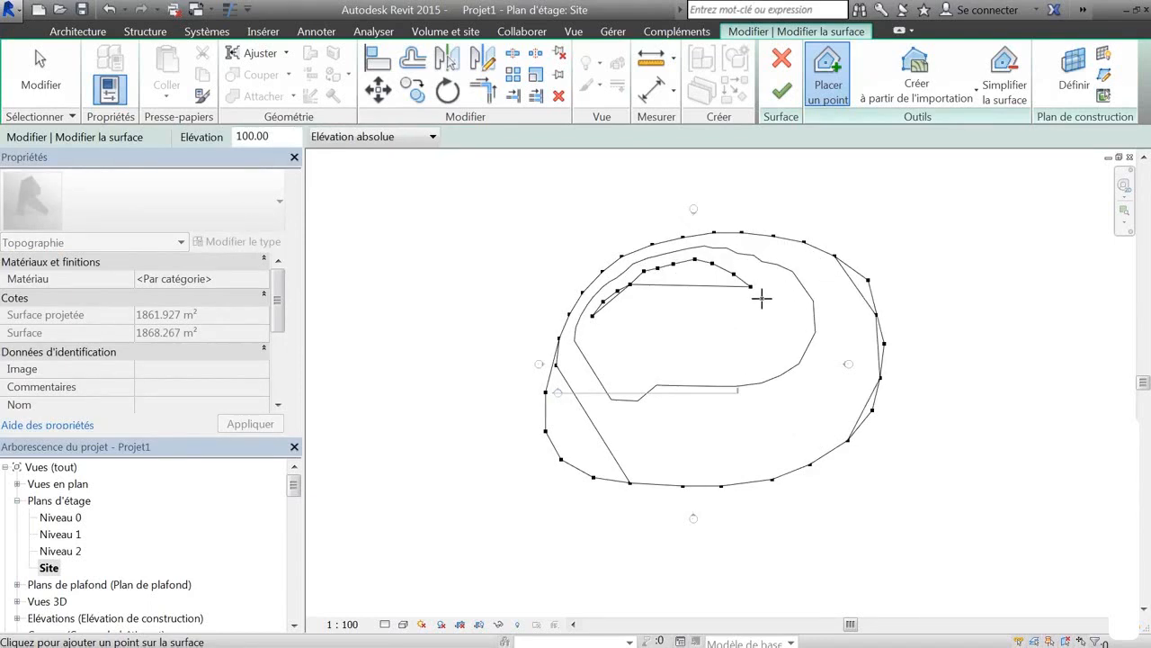
pyautogui.click(762, 299)
pyautogui.click(769, 316)
pyautogui.click(771, 334)
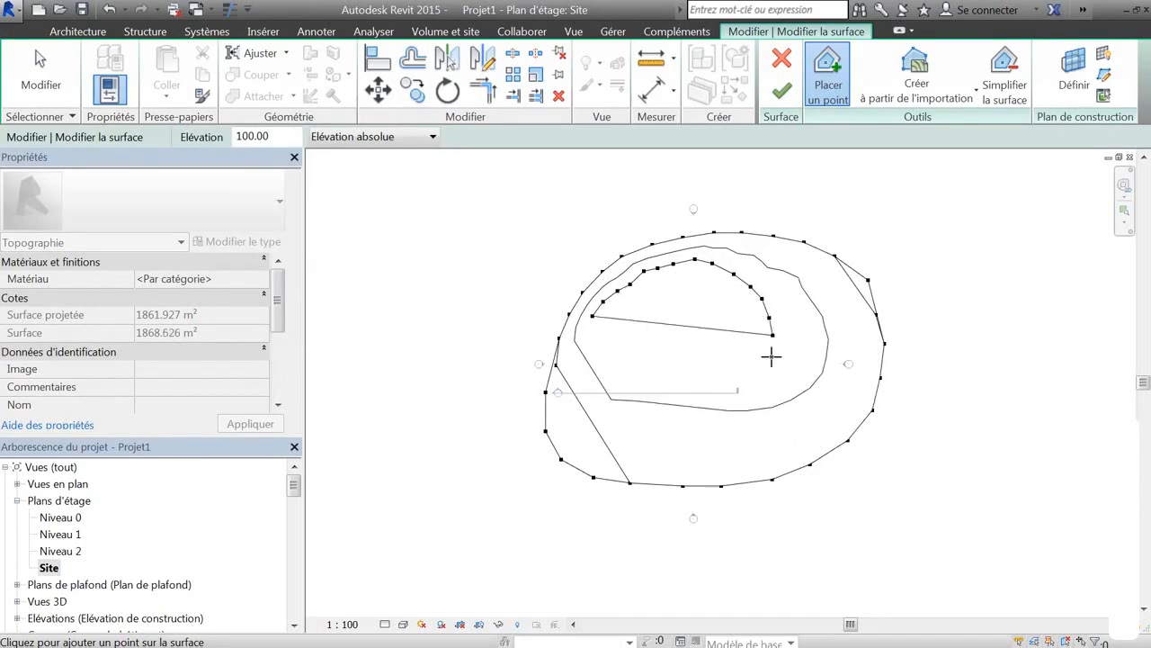
pyautogui.click(772, 376)
pyautogui.click(761, 392)
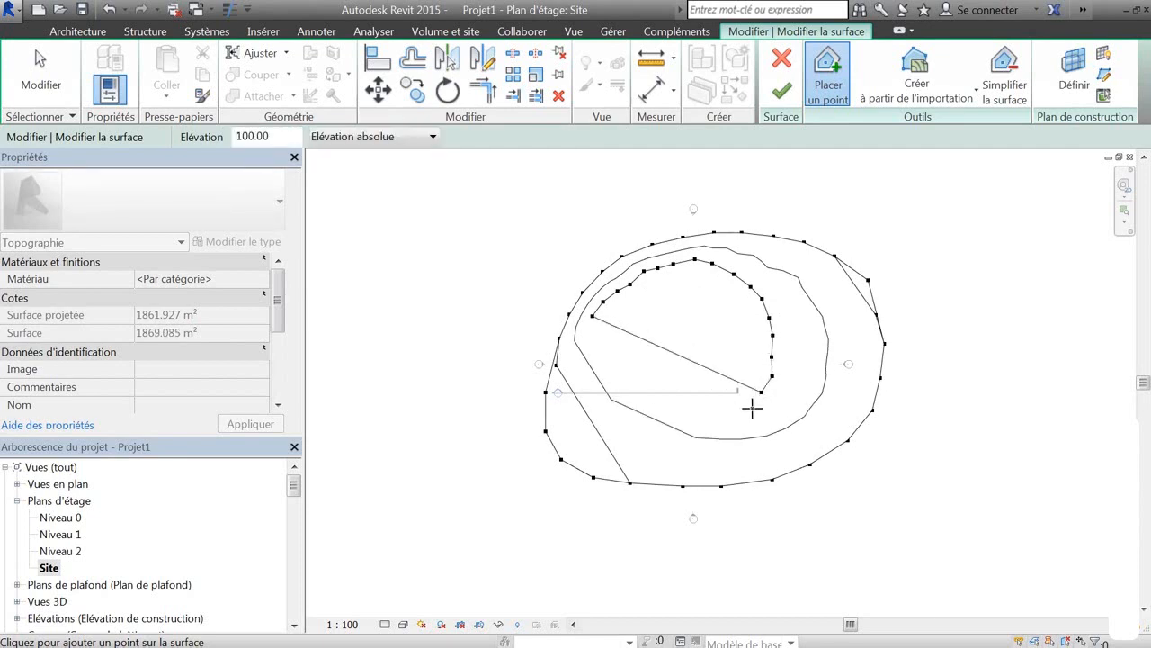
pyautogui.click(752, 408)
pyautogui.click(734, 418)
pyautogui.click(715, 425)
pyautogui.click(695, 428)
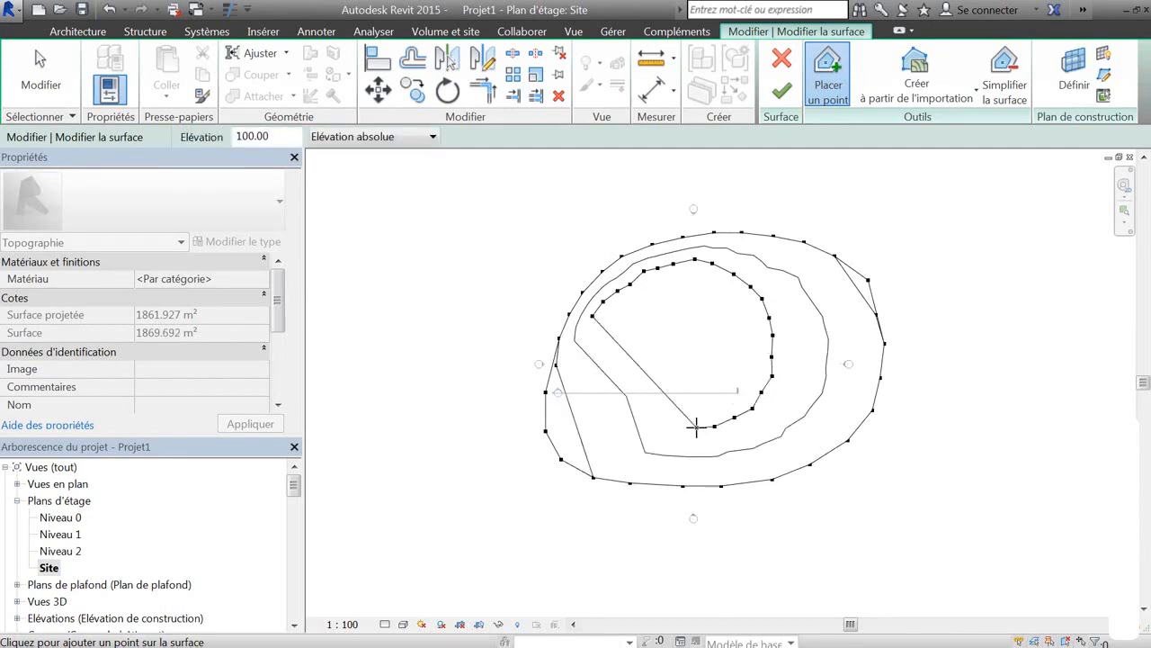
pyautogui.click(675, 426)
pyautogui.click(650, 420)
pyautogui.click(627, 407)
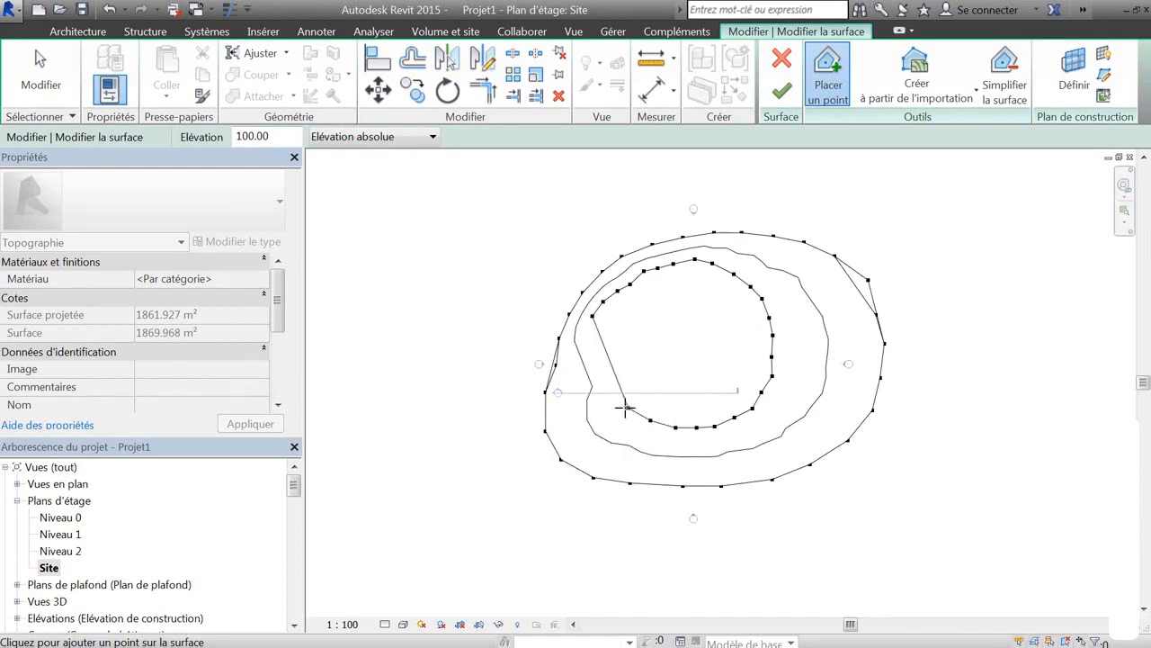
pyautogui.click(607, 396)
pyautogui.click(592, 376)
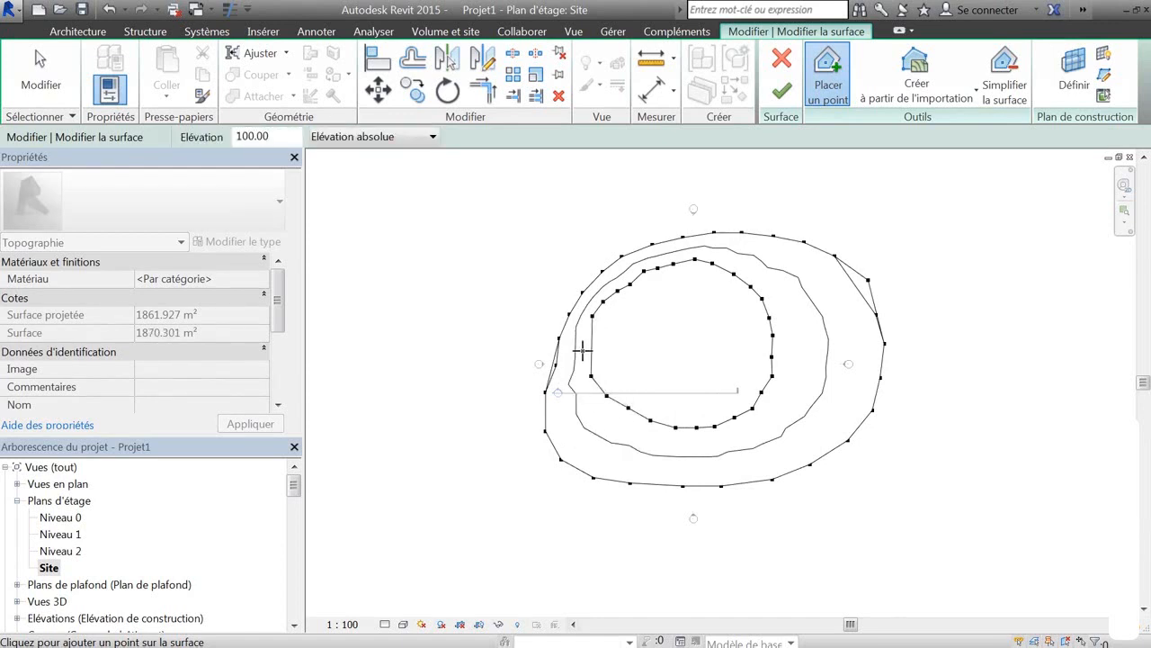
pyautogui.click(584, 350)
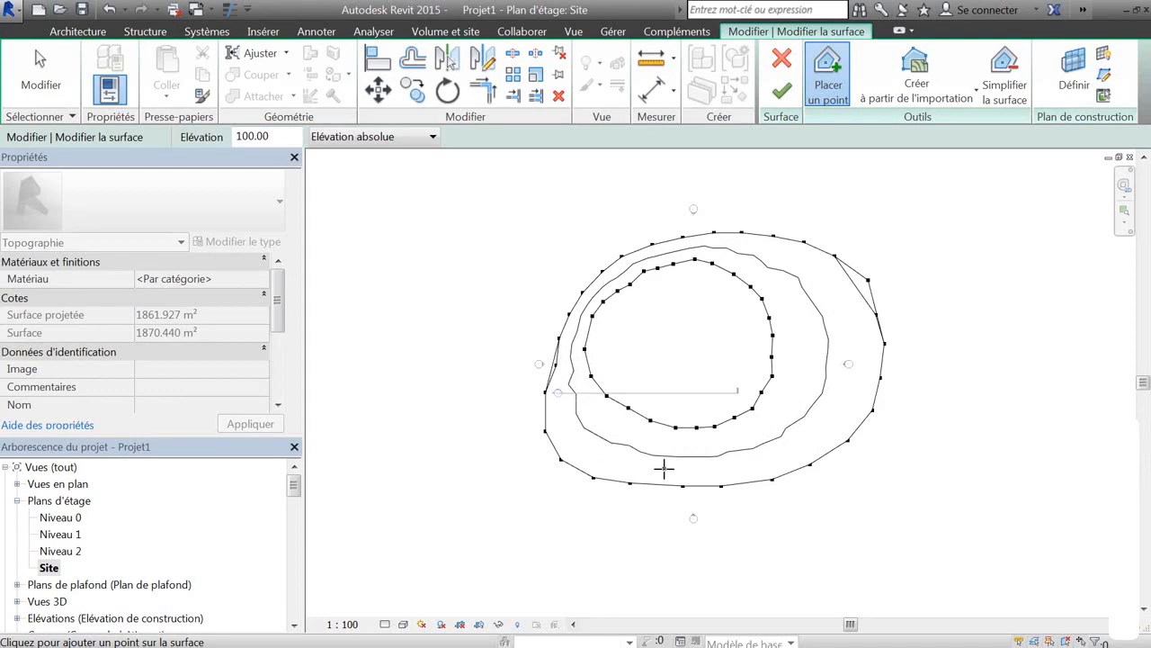
pyautogui.scroll(5, 558, 393)
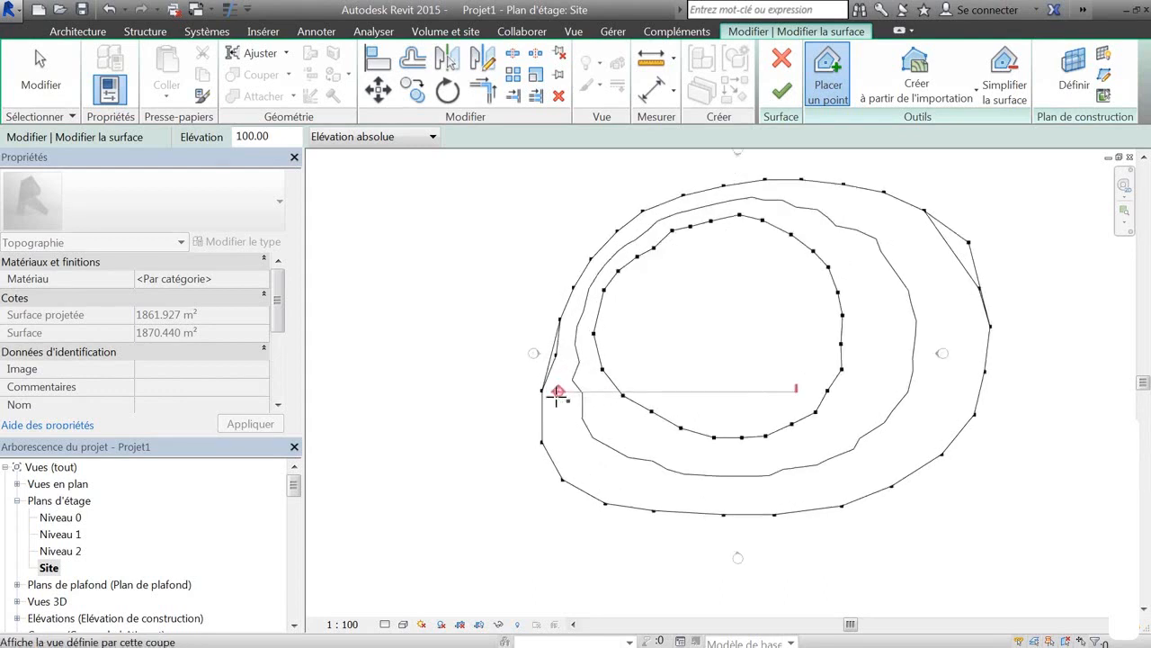
pyautogui.scroll(-1, 567, 323)
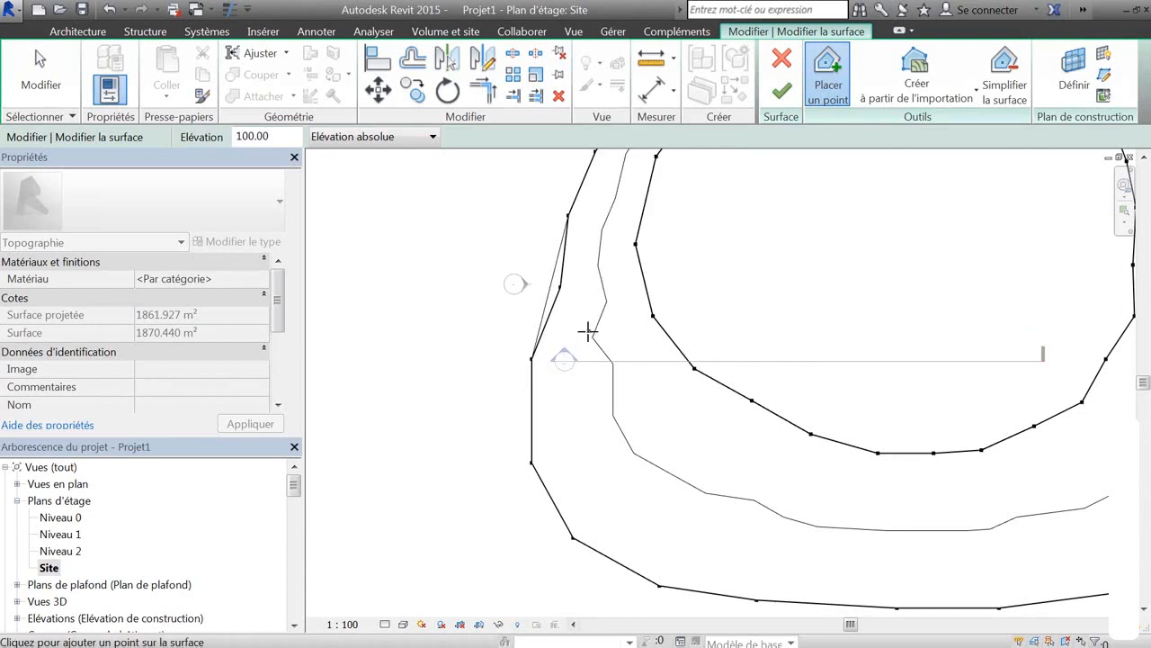
pyautogui.scroll(-3, 676, 471)
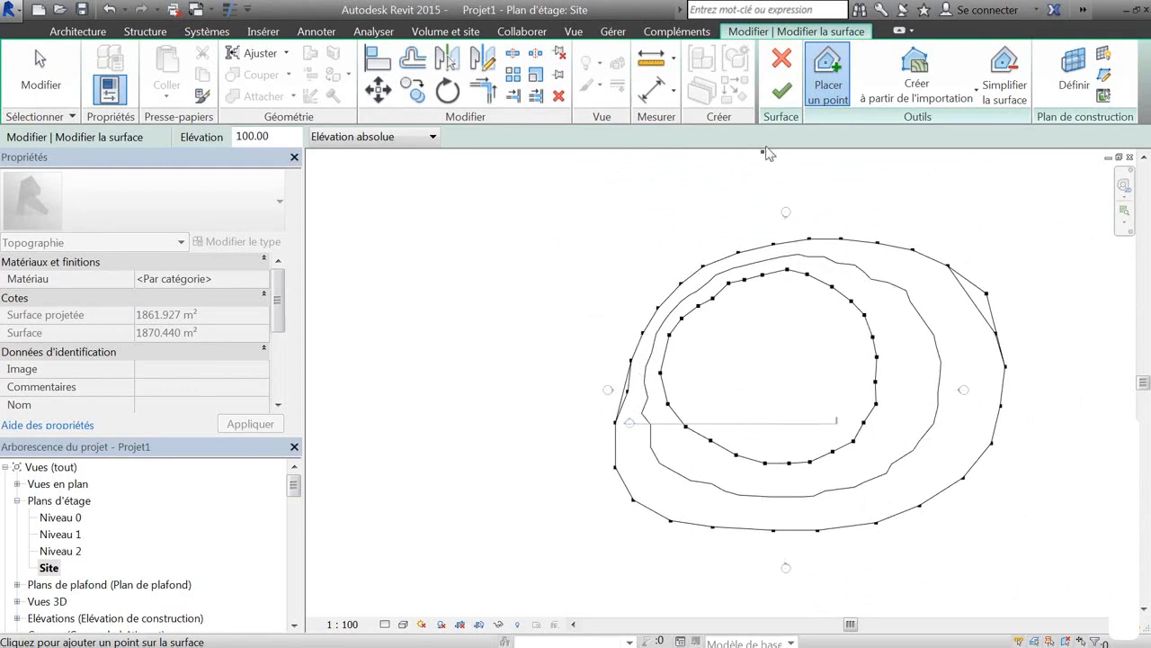
pyautogui.click(781, 91)
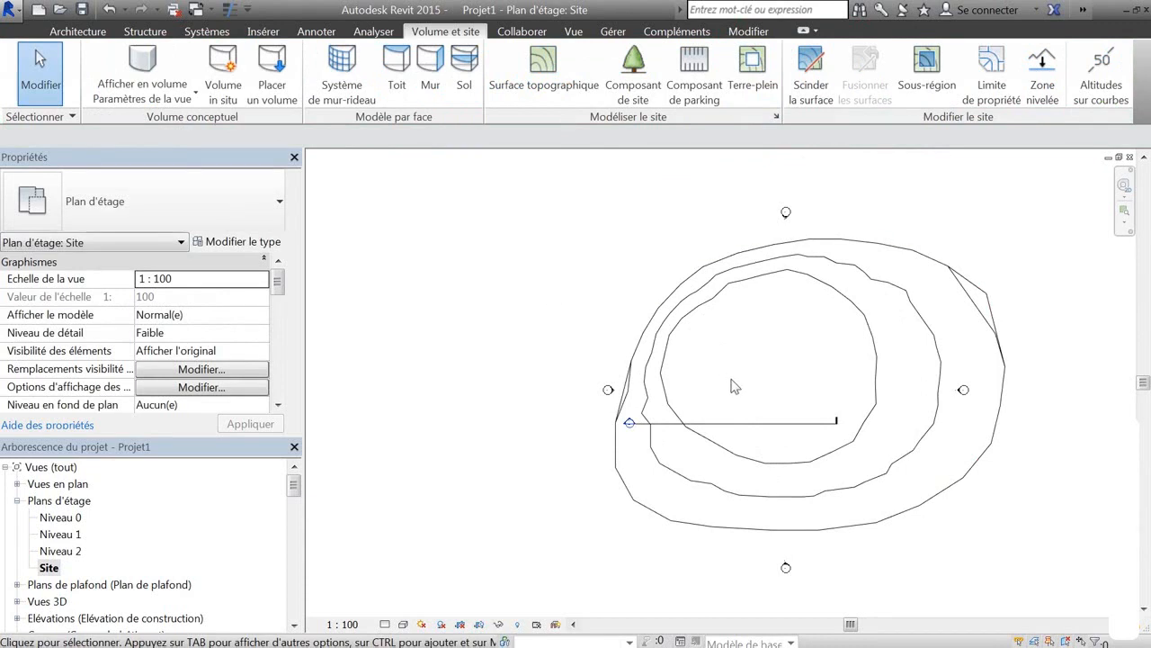
# Examine the contour lines up close, orbit the surface in the 3D view and return to the Site plan
pyautogui.scroll(5, 732, 385)
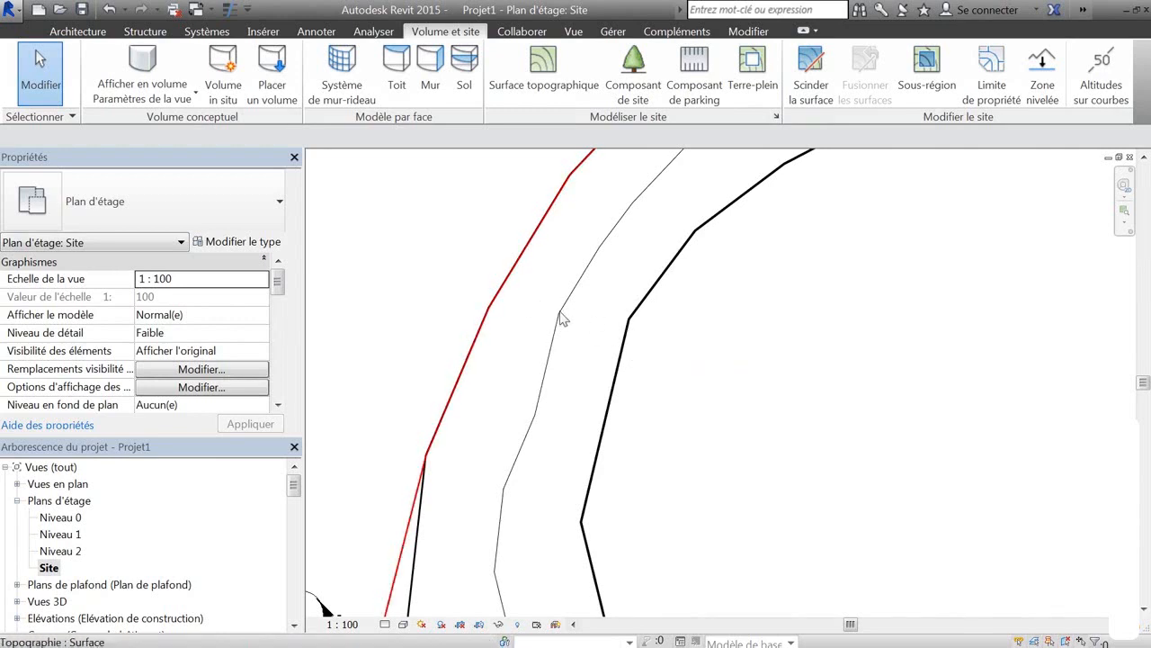
pyautogui.scroll(-4, 584, 360)
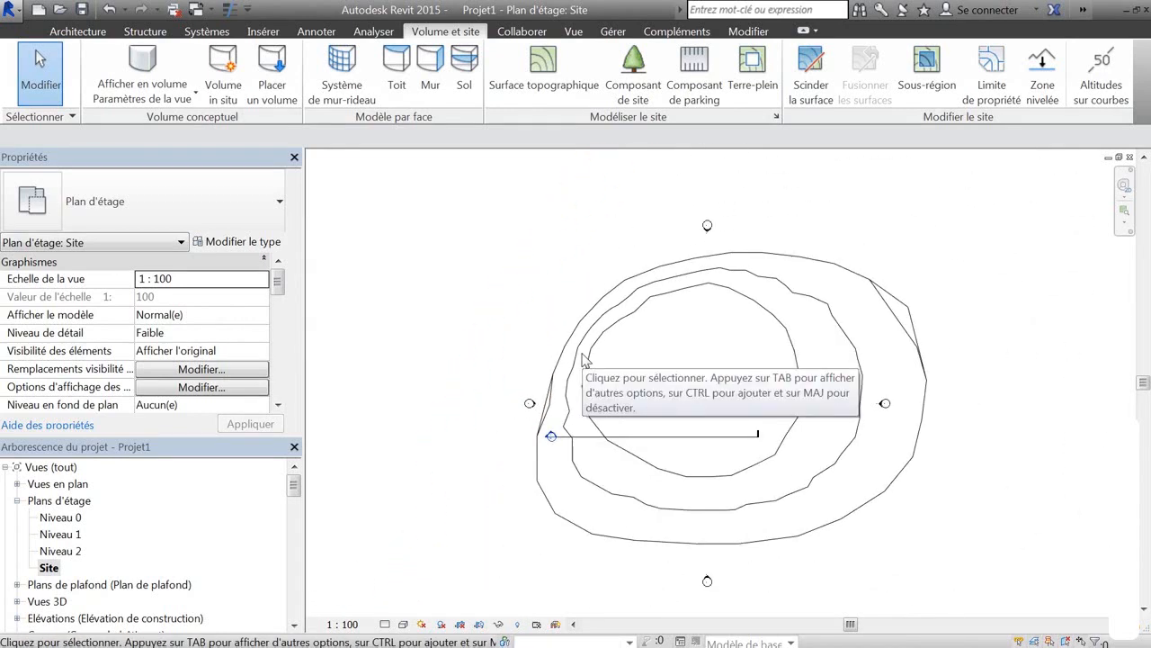
pyautogui.hotkey('ctrl', 'Tab')
pyautogui.scroll(-5, 630, 448)
pyautogui.keyDown('shift'); pyautogui.moveTo(710, 356); pyautogui.dragTo(626, 442, button='middle'); pyautogui.keyUp('shift')
pyautogui.doubleClick(50, 571)
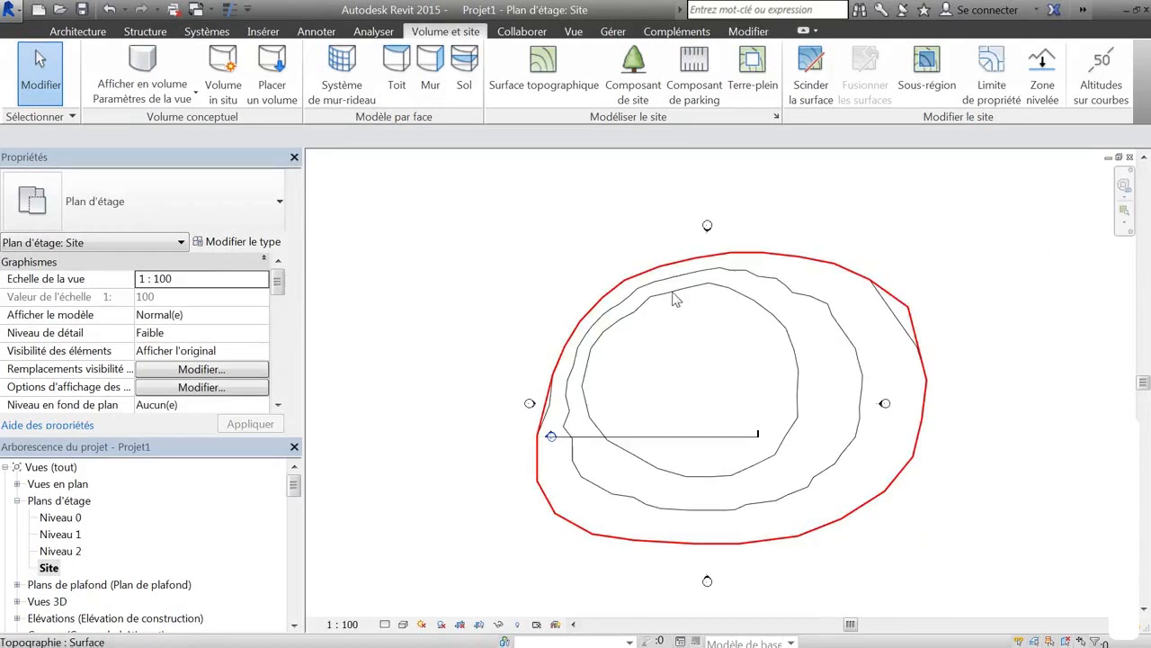
# Reopen the topographic surface for editing and place a ring of points at absolute elevation 200 inside the 100 ring
pyautogui.click(676, 298)
pyautogui.click(795, 86)
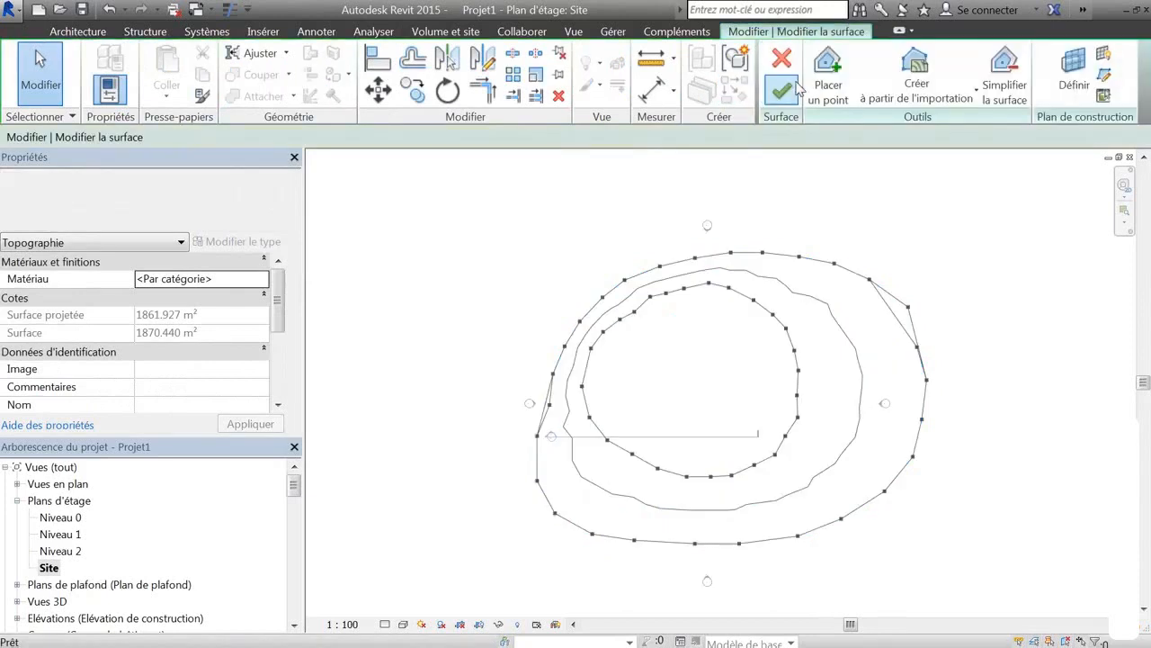
pyautogui.click(829, 76)
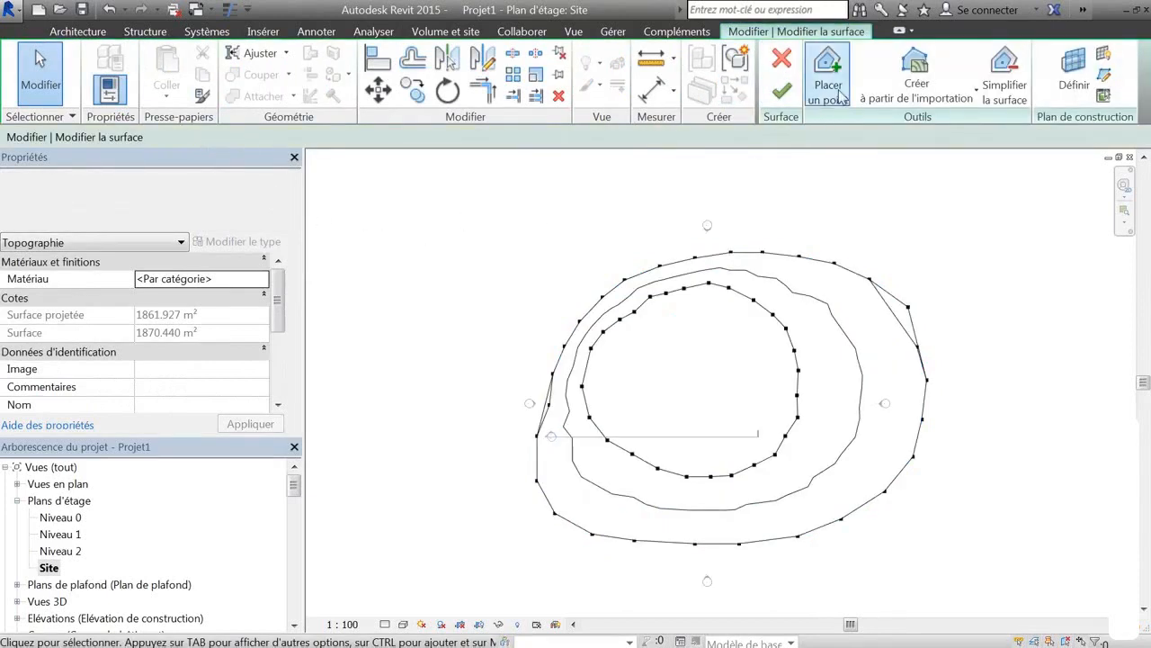
pyautogui.click(252, 136)
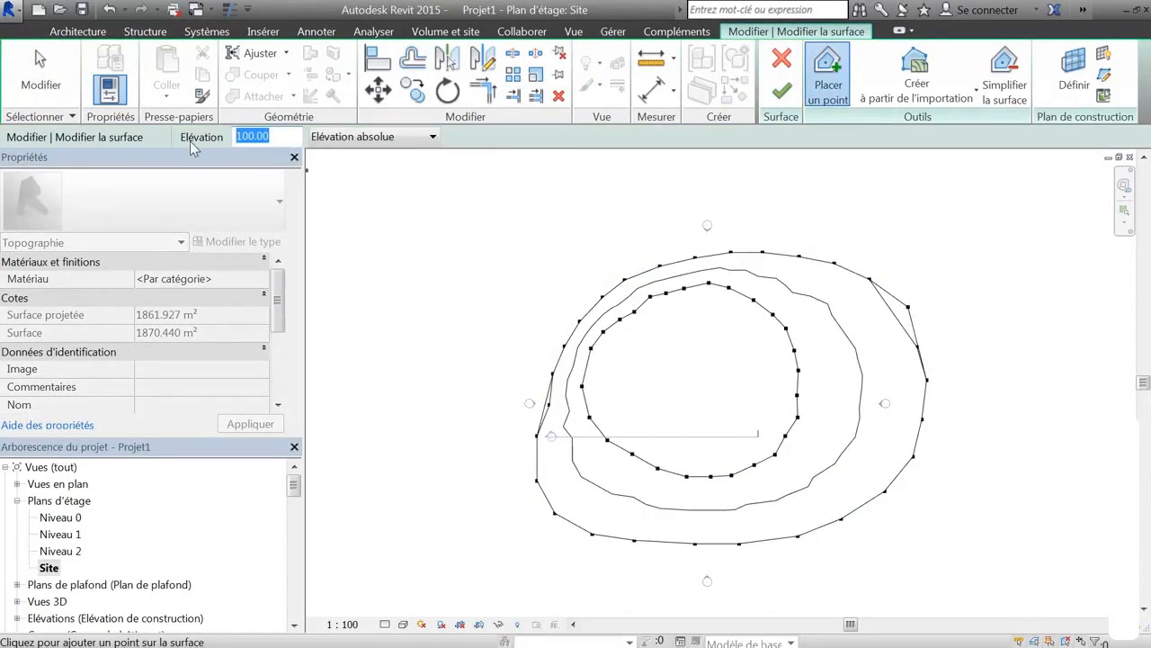
pyautogui.write('2')
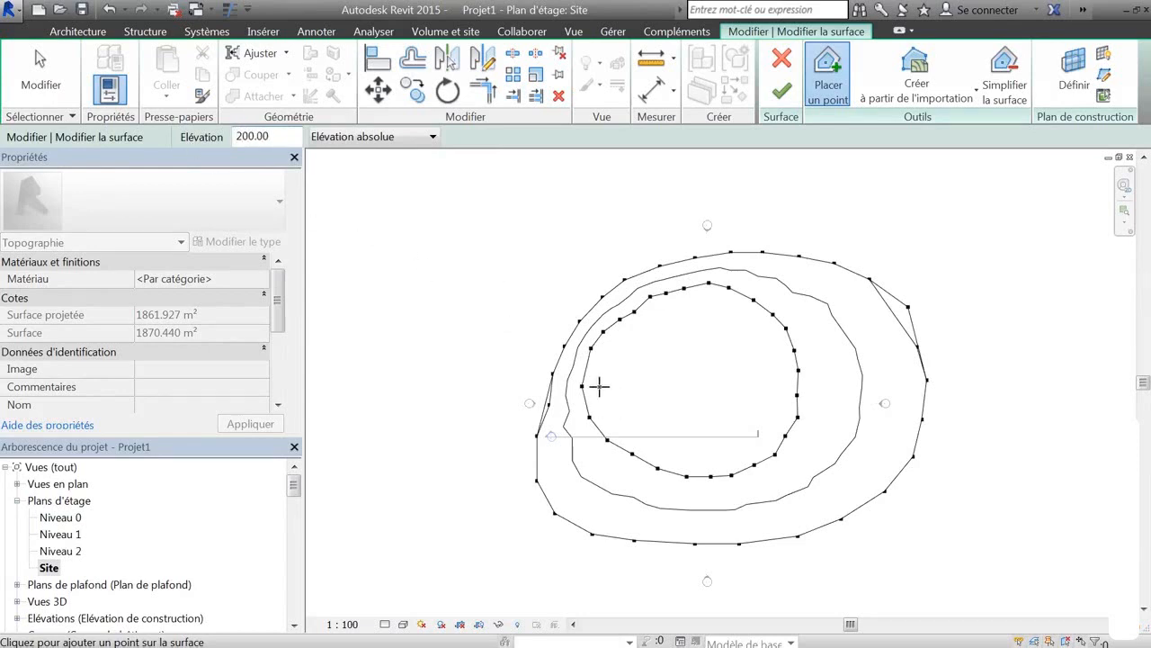
pyautogui.click(595, 387)
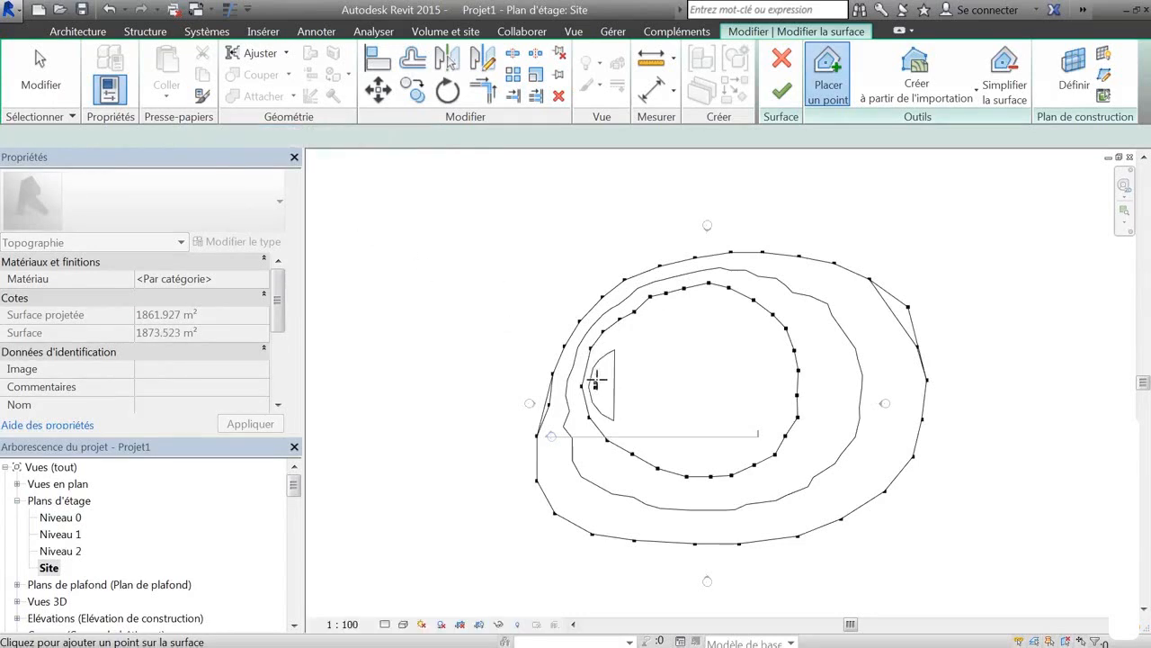
pyautogui.click(631, 329)
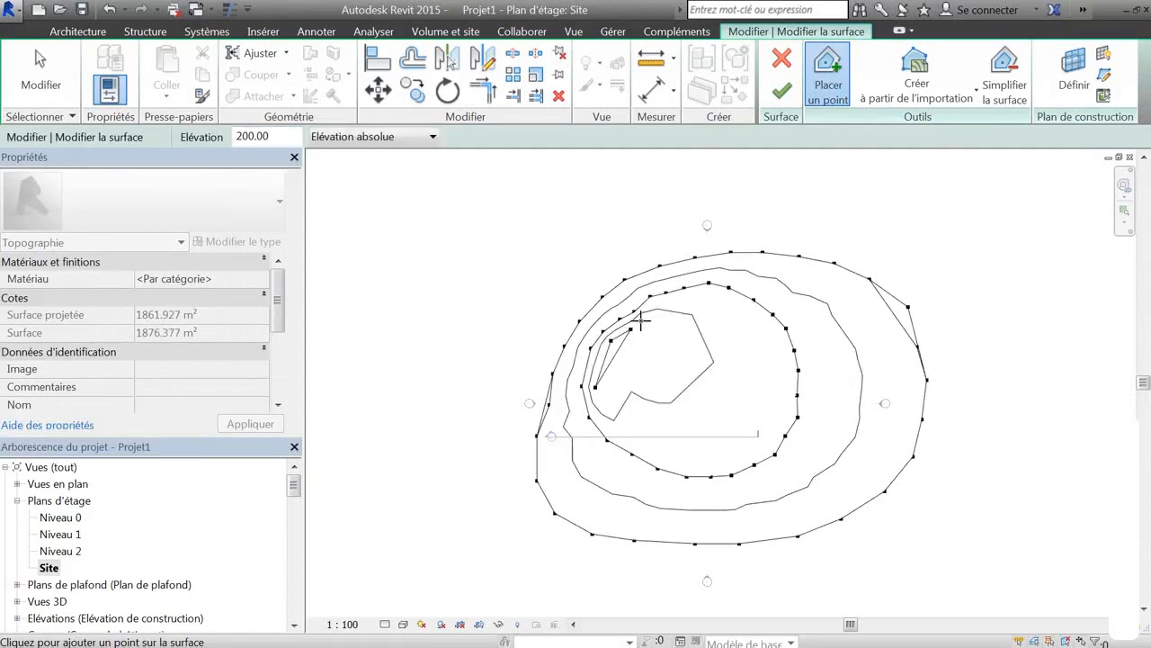
pyautogui.click(654, 315)
pyautogui.click(673, 318)
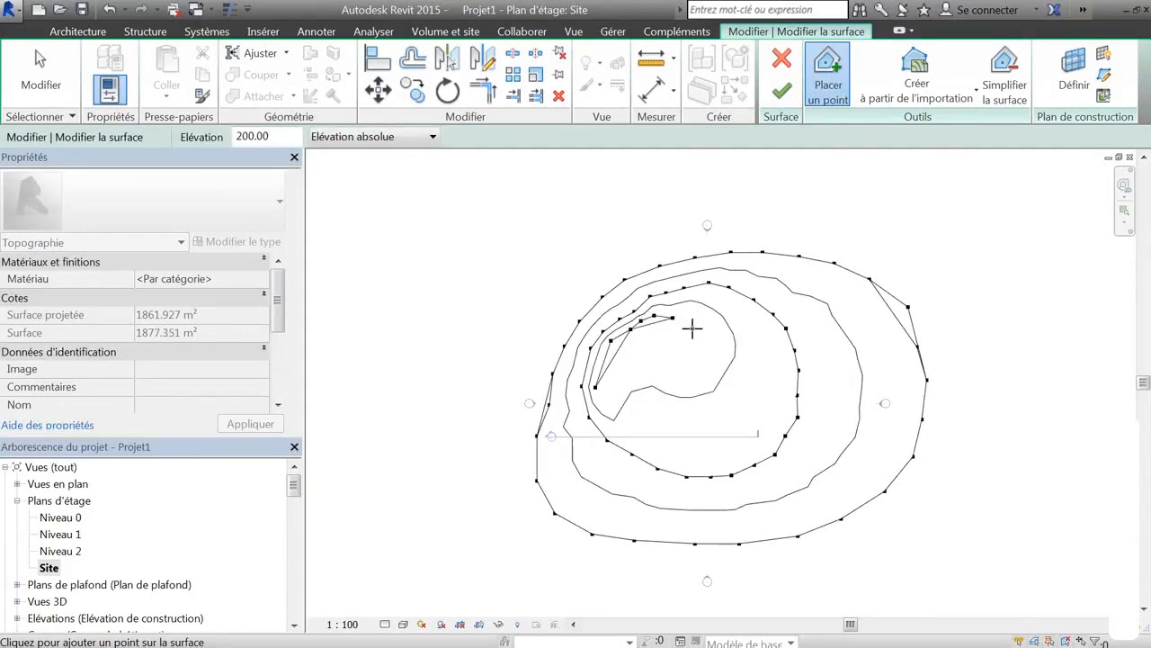
pyautogui.click(694, 328)
pyautogui.click(705, 346)
pyautogui.click(709, 362)
pyautogui.click(710, 375)
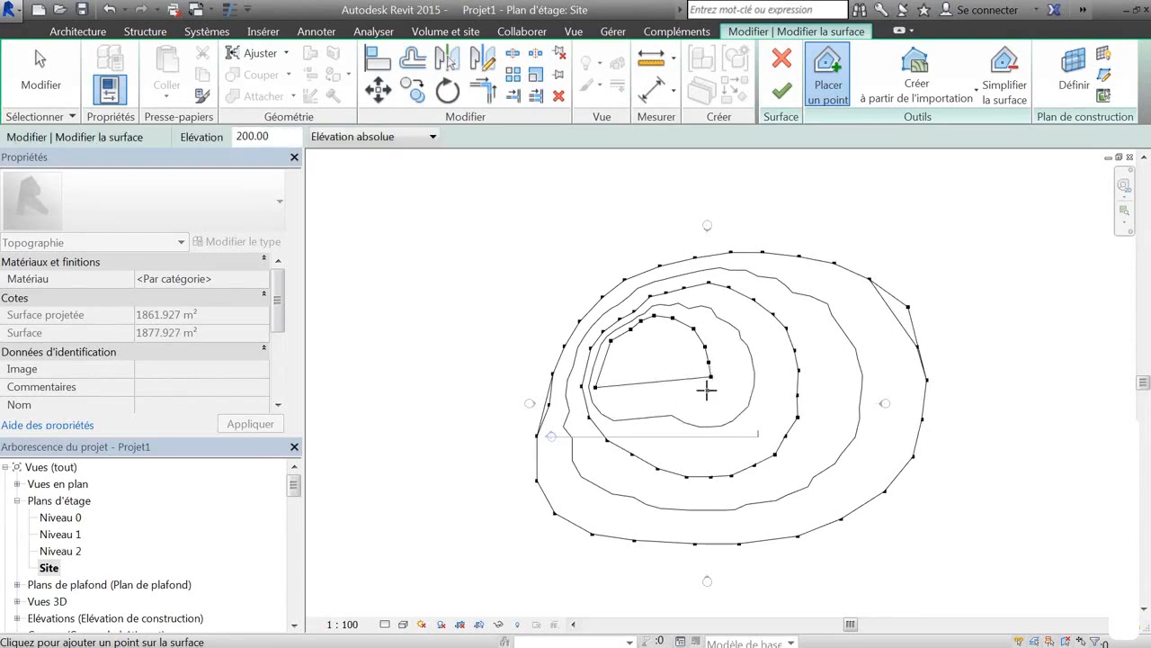
pyautogui.click(708, 392)
pyautogui.click(700, 404)
pyautogui.click(686, 412)
pyautogui.click(664, 421)
pyautogui.click(647, 422)
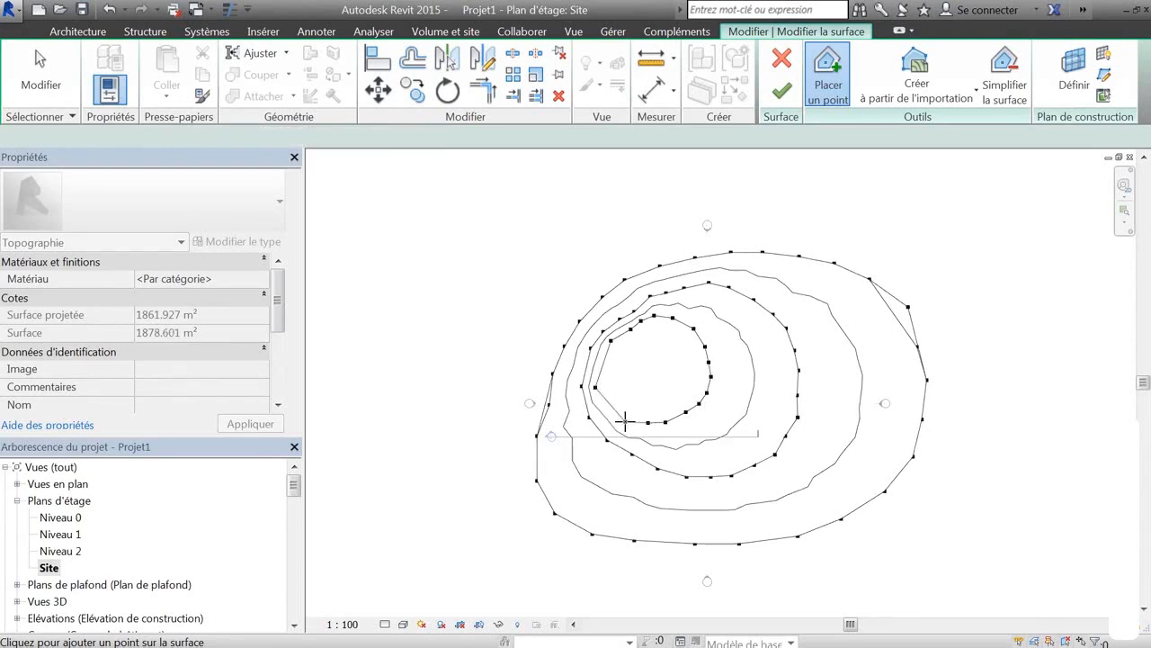
pyautogui.click(626, 414)
pyautogui.click(611, 403)
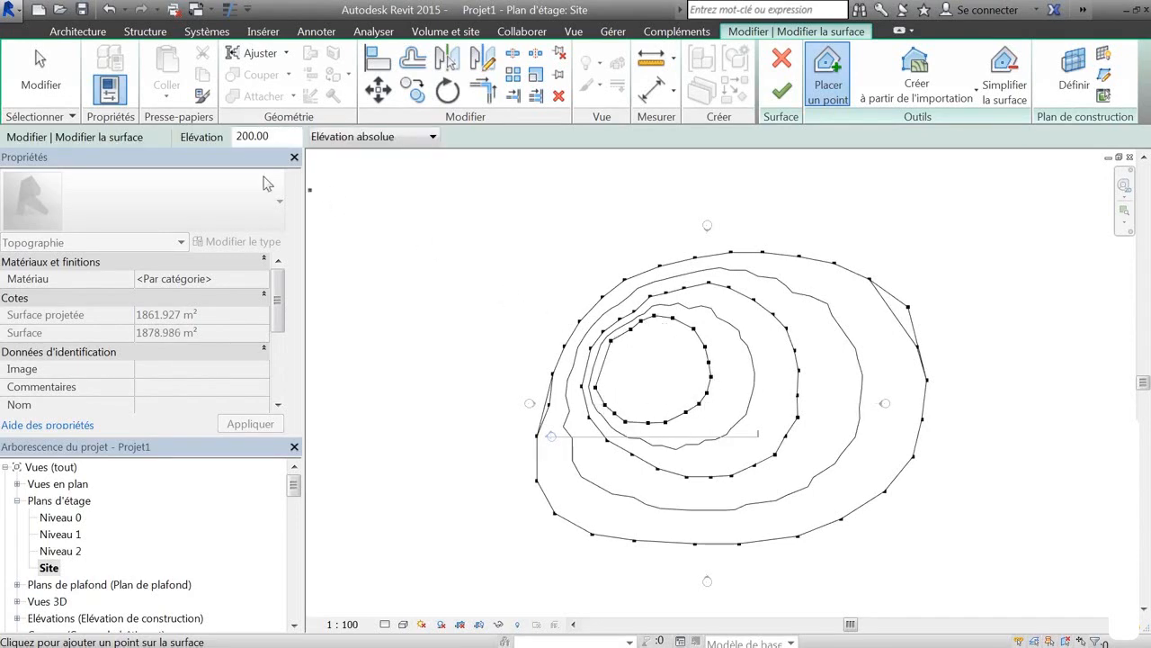
# Place a small ring of points at absolute elevation 300 inside the 200 ring
pyautogui.doubleClick(243, 135)
pyautogui.write('300')
pyautogui.click(620, 357)
pyautogui.click(630, 348)
pyautogui.click(644, 344)
pyautogui.click(657, 348)
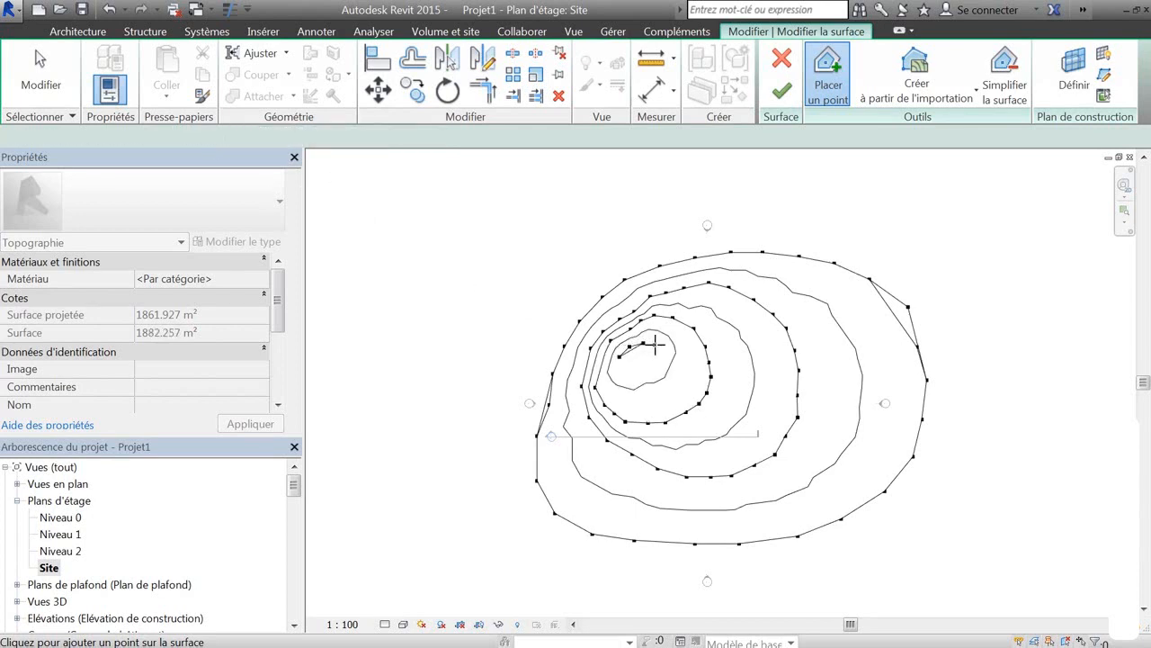
pyautogui.click(668, 360)
pyautogui.click(666, 377)
pyautogui.click(656, 384)
pyautogui.click(643, 385)
pyautogui.click(629, 380)
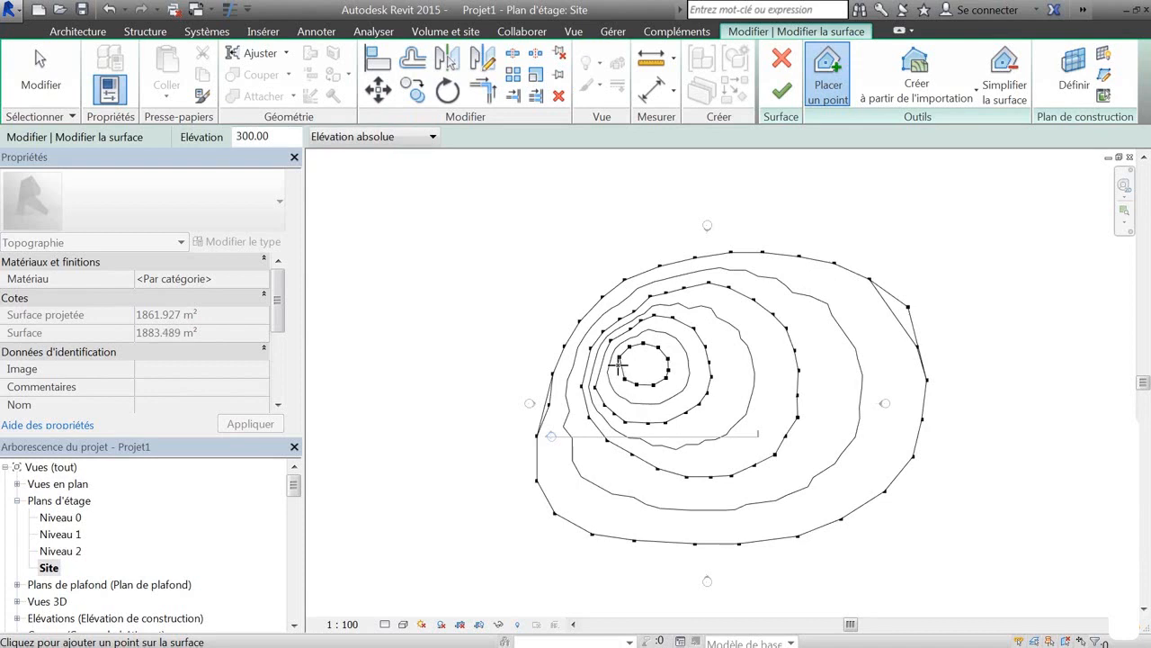
pyautogui.click(621, 368)
# Orbit the surface in the 3D view, check the Niveau 0 plan and return to the Site plan
pyautogui.hotkey('ctrl', 'Tab')
pyautogui.keyDown('shift'); pyautogui.moveTo(794, 472); pyautogui.dragTo(823, 531, button='middle'); pyautogui.keyUp('shift')
pyautogui.doubleClick(54, 518)
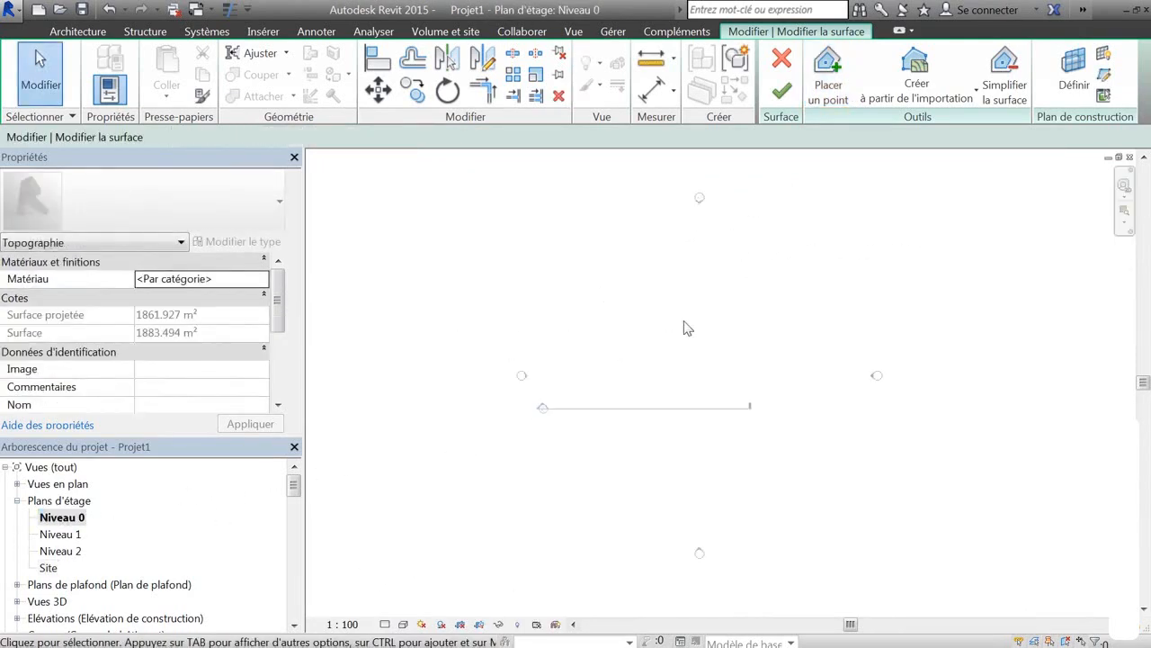
pyautogui.doubleClick(49, 567)
pyautogui.moveTo(746, 393); pyautogui.dragTo(744, 404, button='middle')
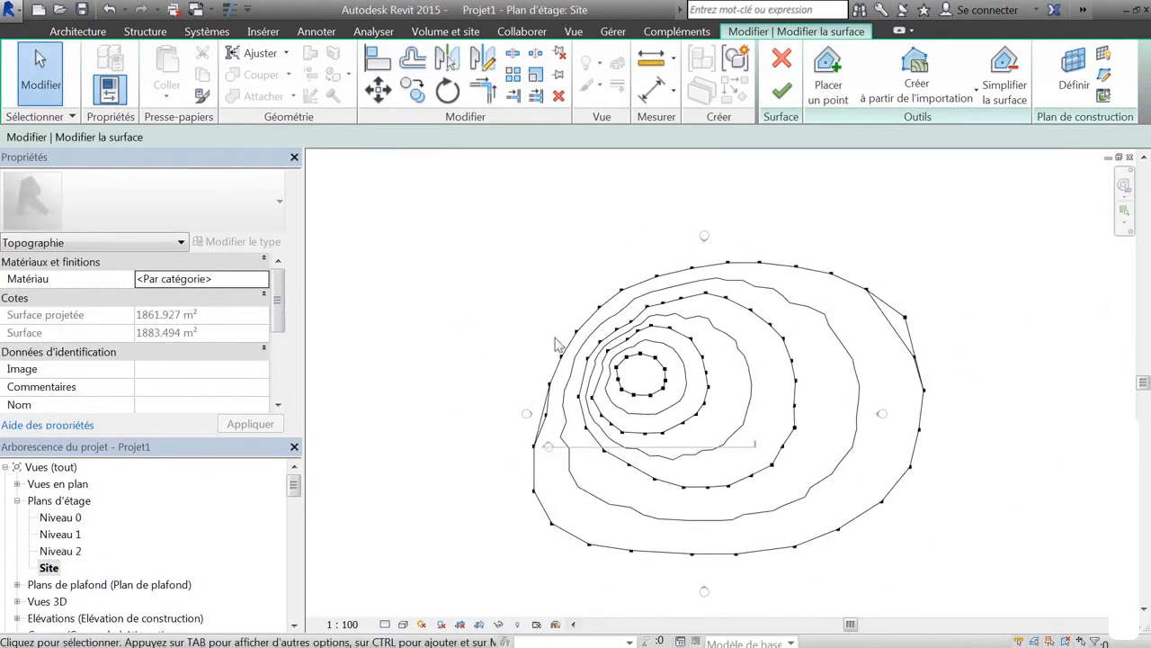
# Finish the surface edit and set the increment of the additional secondary contours to 10 in the site settings
pyautogui.click(781, 91)
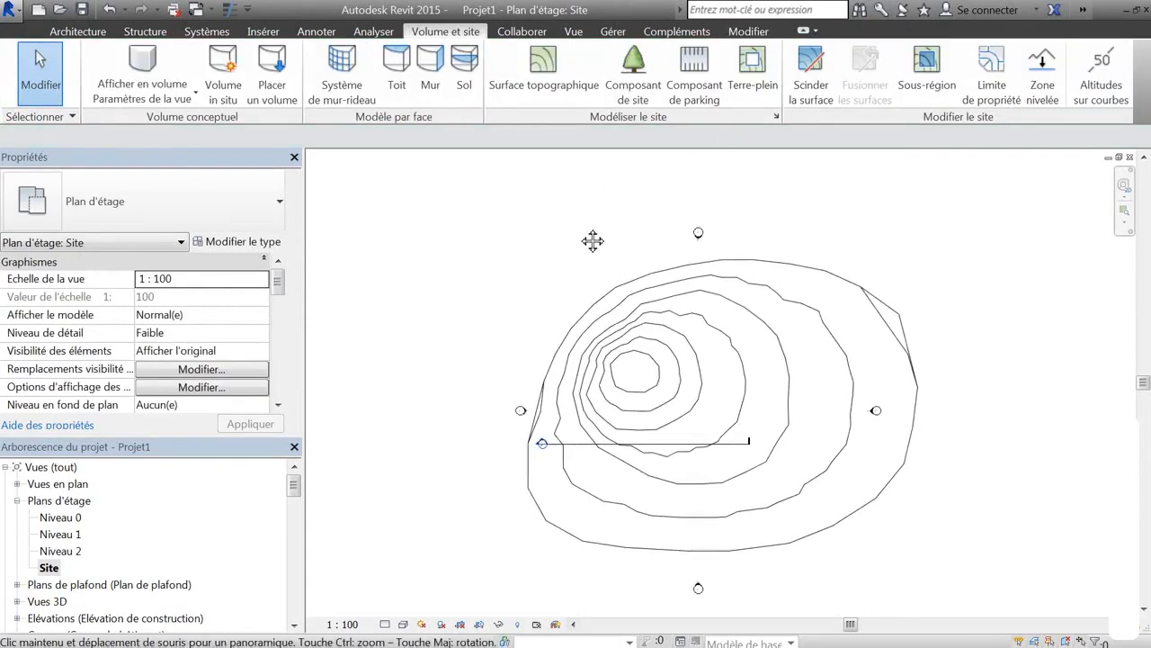
pyautogui.scroll(2, 747, 391)
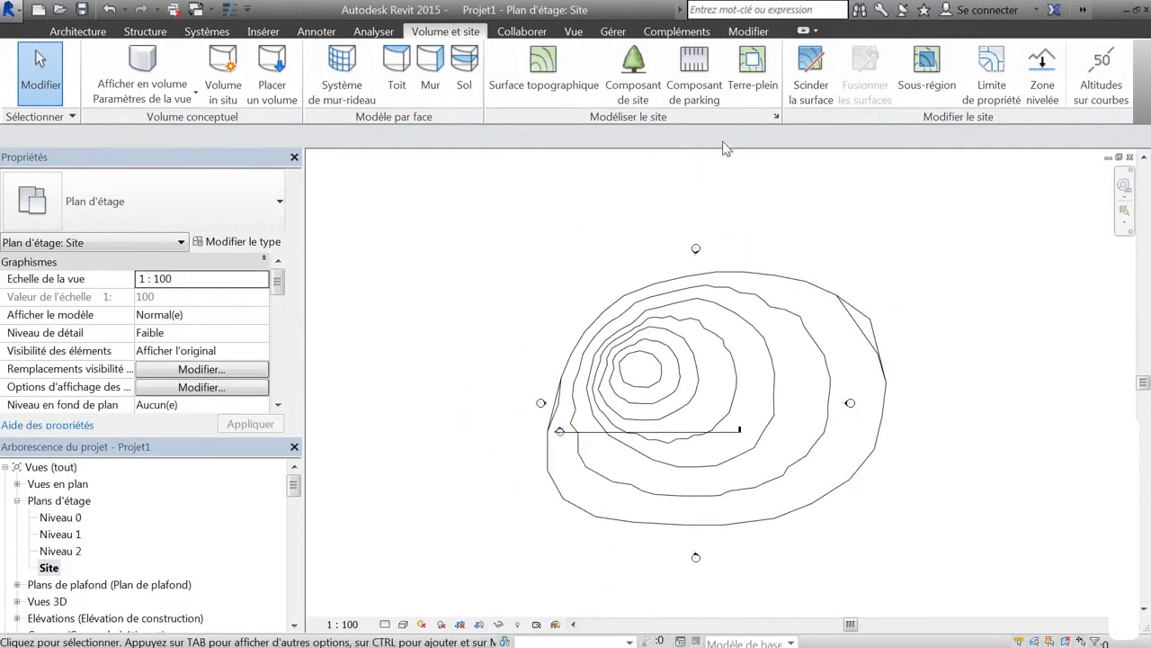
pyautogui.click(777, 117)
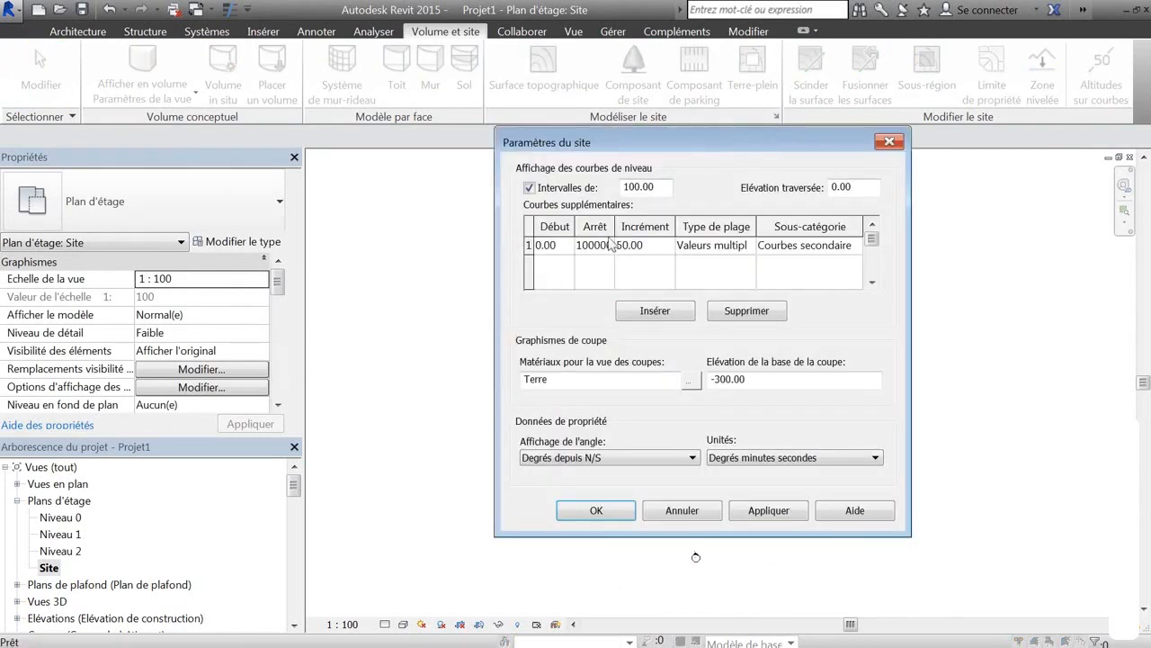
pyautogui.click(653, 245)
pyautogui.write('10')
pyautogui.click(595, 510)
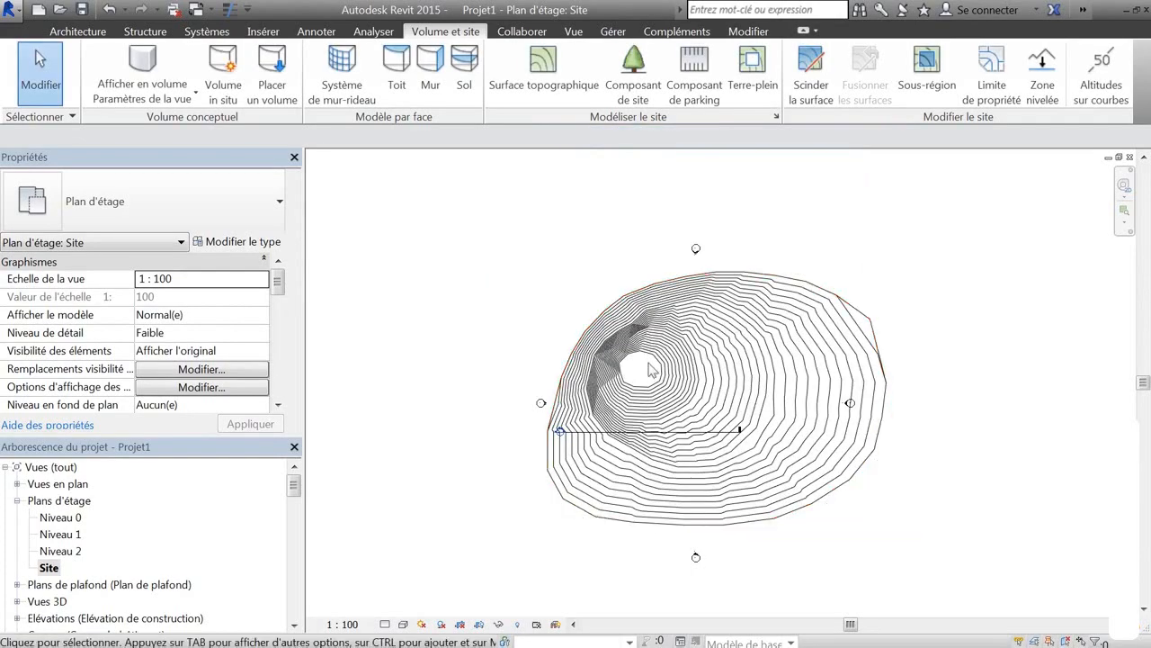
# Reopen the topographic surface for editing and place six points at absolute elevation 50 along the southwest slope, between the 0 and 100 rings
pyautogui.scroll(5, 651, 378)
pyautogui.moveTo(565, 449); pyautogui.dragTo(610, 352, button='middle')
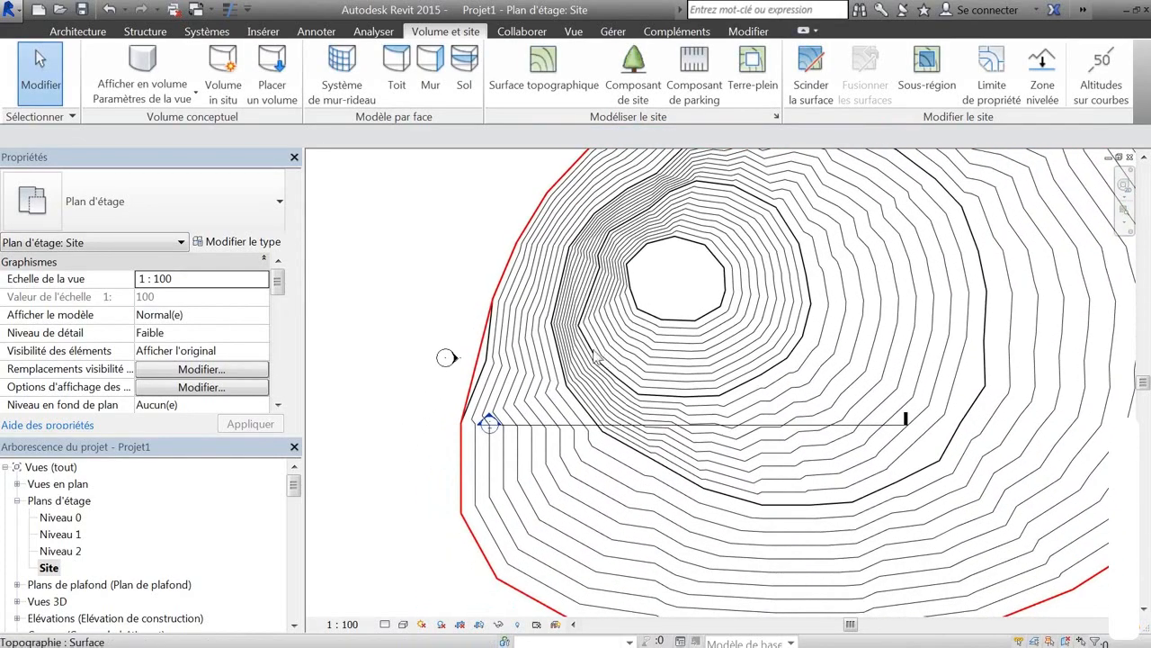
pyautogui.scroll(-1, 573, 389)
pyautogui.moveTo(587, 409); pyautogui.dragTo(579, 432, button='middle')
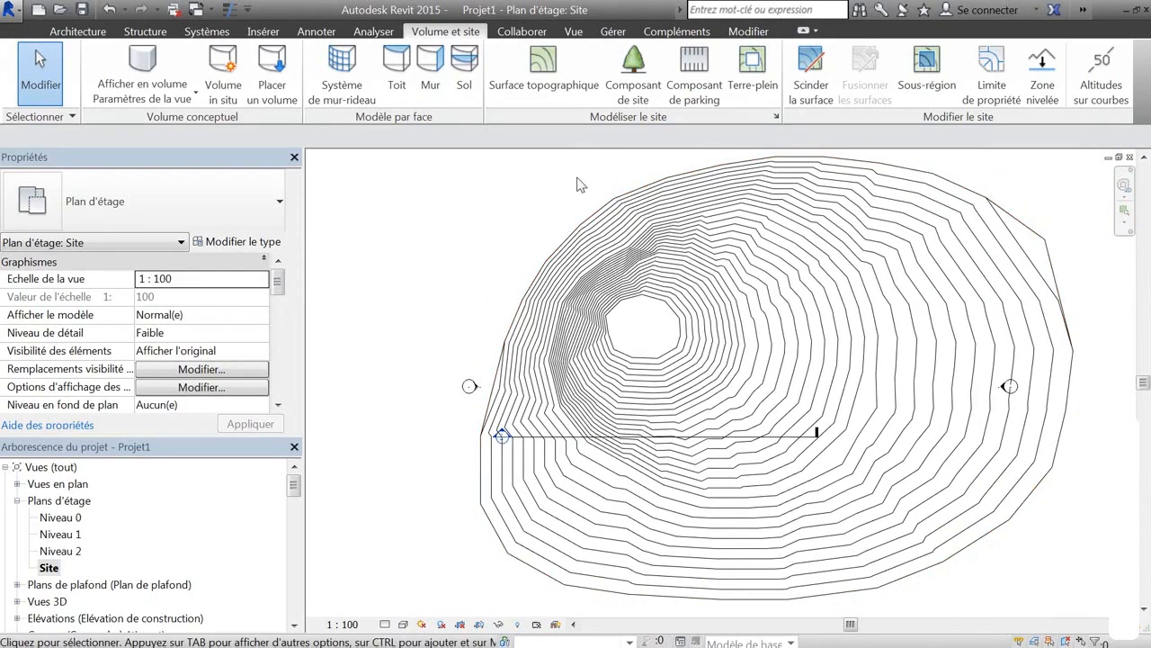
pyautogui.click(796, 158)
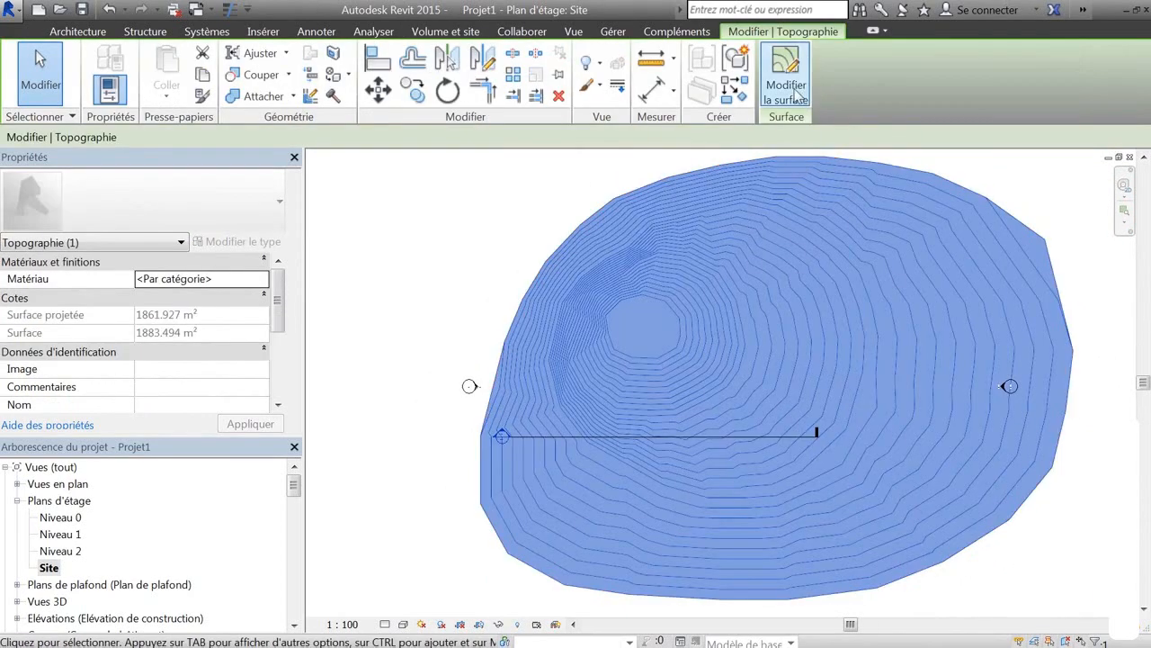
pyautogui.click(796, 95)
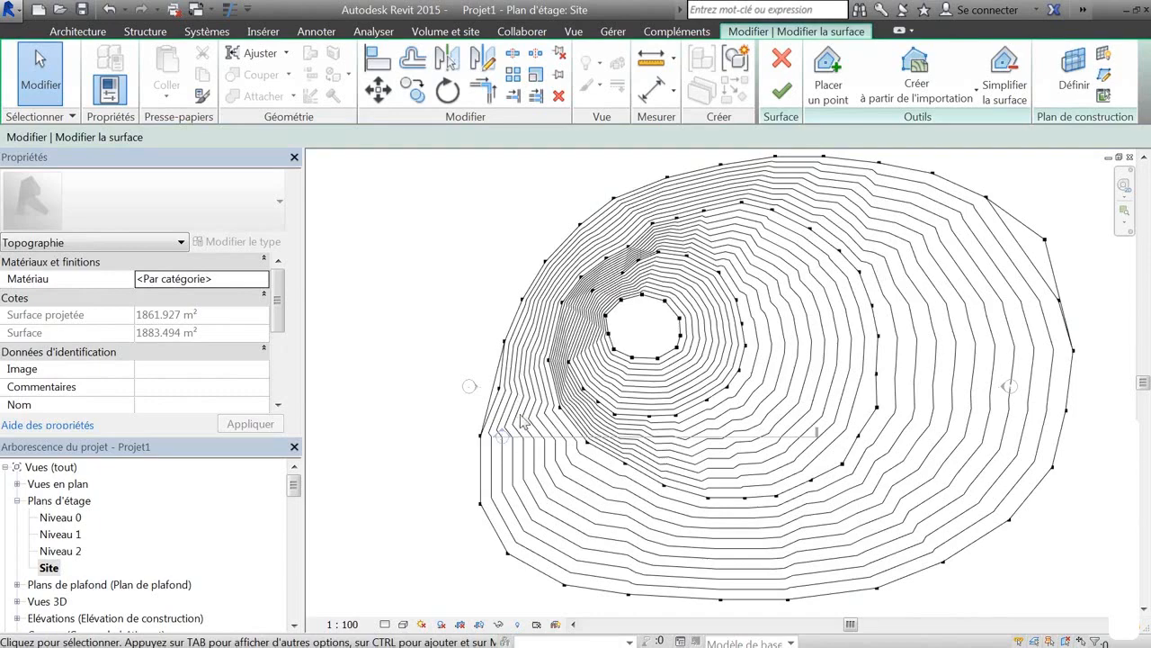
pyautogui.scroll(3, 530, 424)
pyautogui.scroll(2, 532, 314)
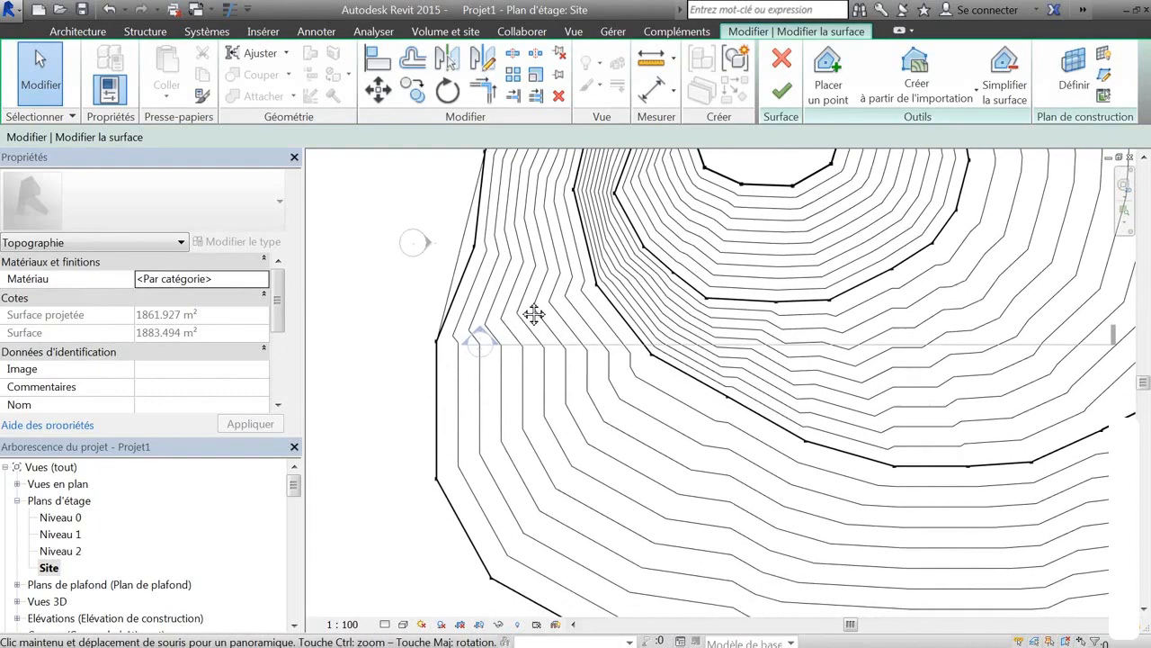
pyautogui.click(828, 79)
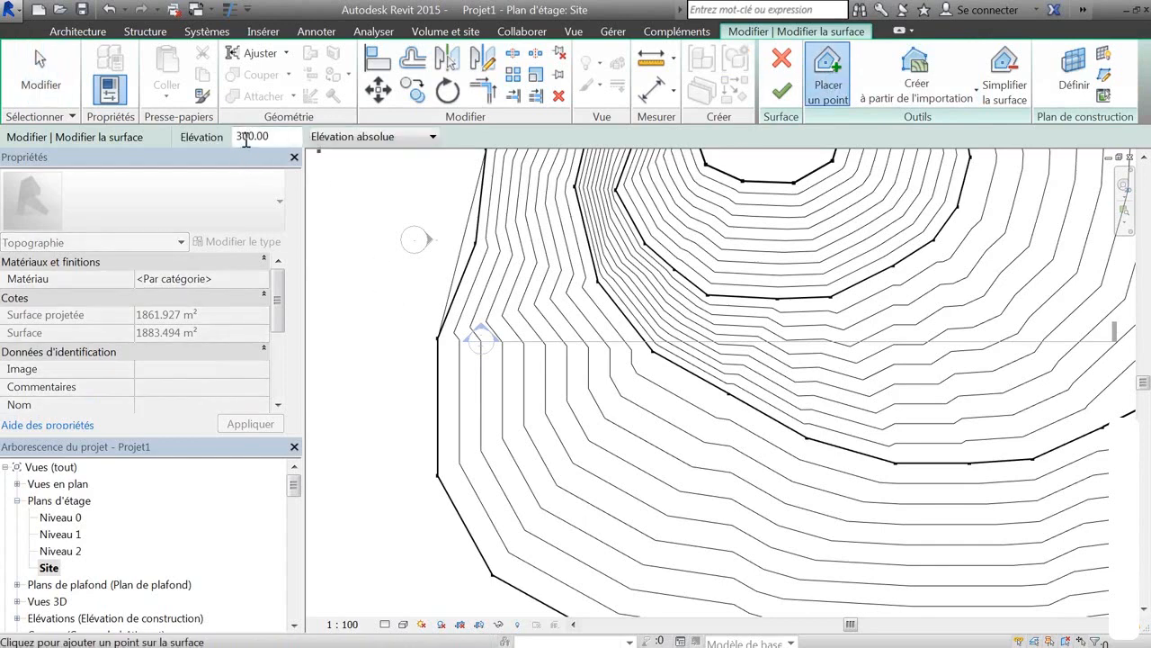
pyautogui.moveTo(281, 136); pyautogui.dragTo(224, 138)
pyautogui.write('50')
pyautogui.click(540, 307)
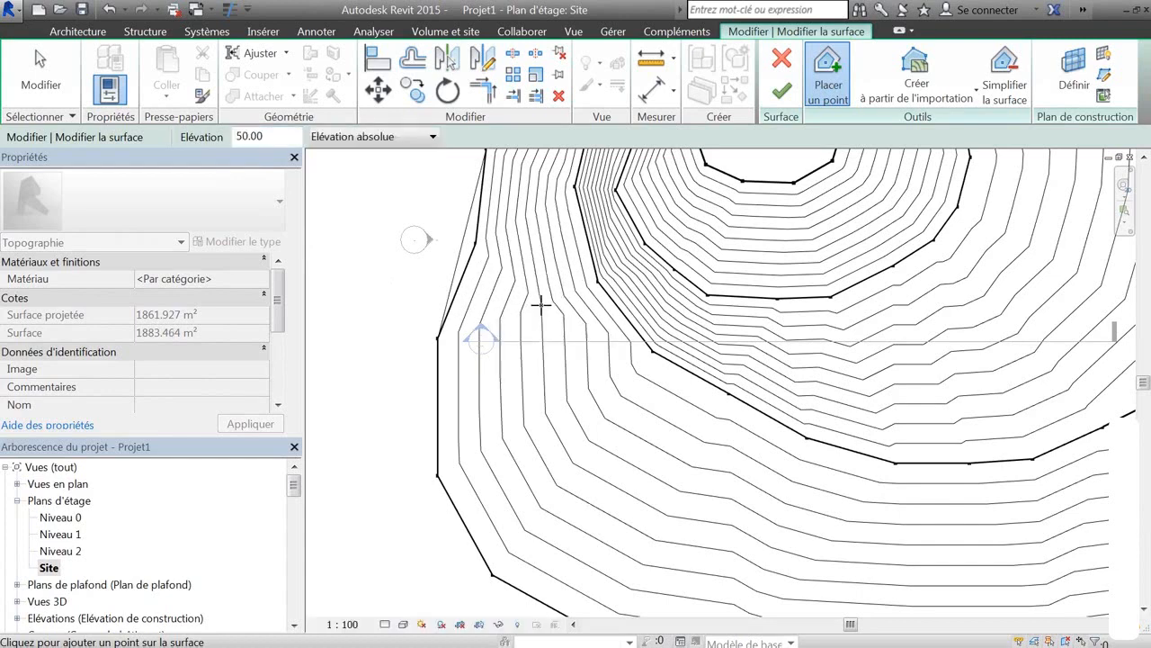
pyautogui.click(554, 356)
pyautogui.click(570, 404)
pyautogui.click(600, 444)
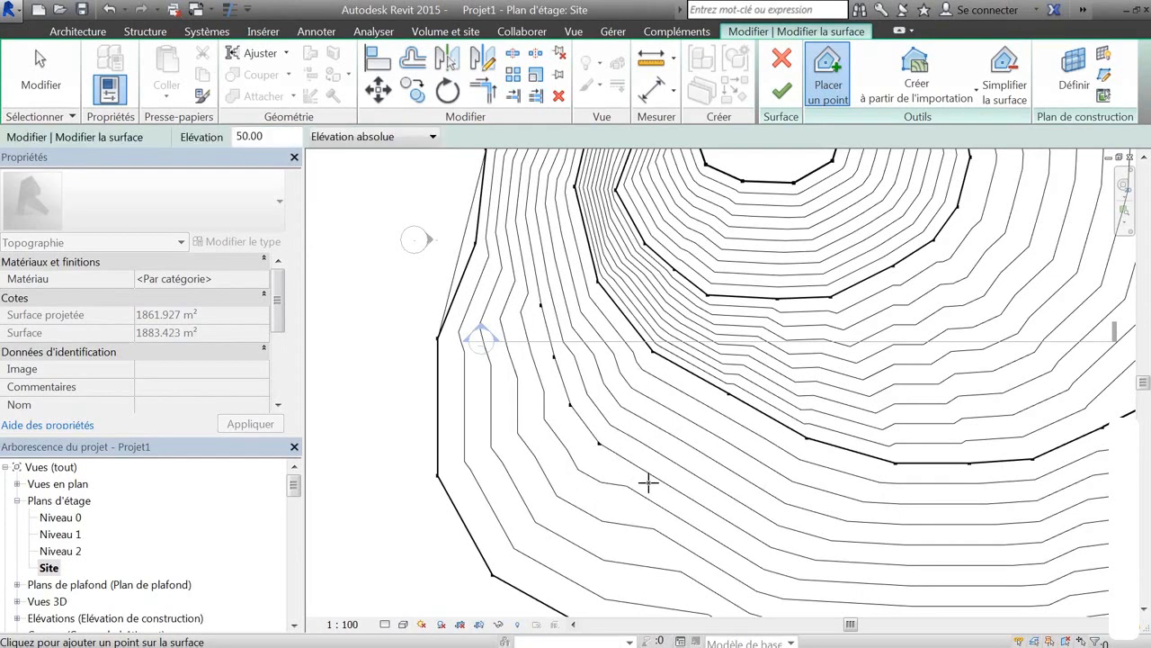
pyautogui.click(648, 483)
pyautogui.click(720, 524)
# Check the elevation of a contour point just north of the summit
pyautogui.scroll(-4, 663, 495)
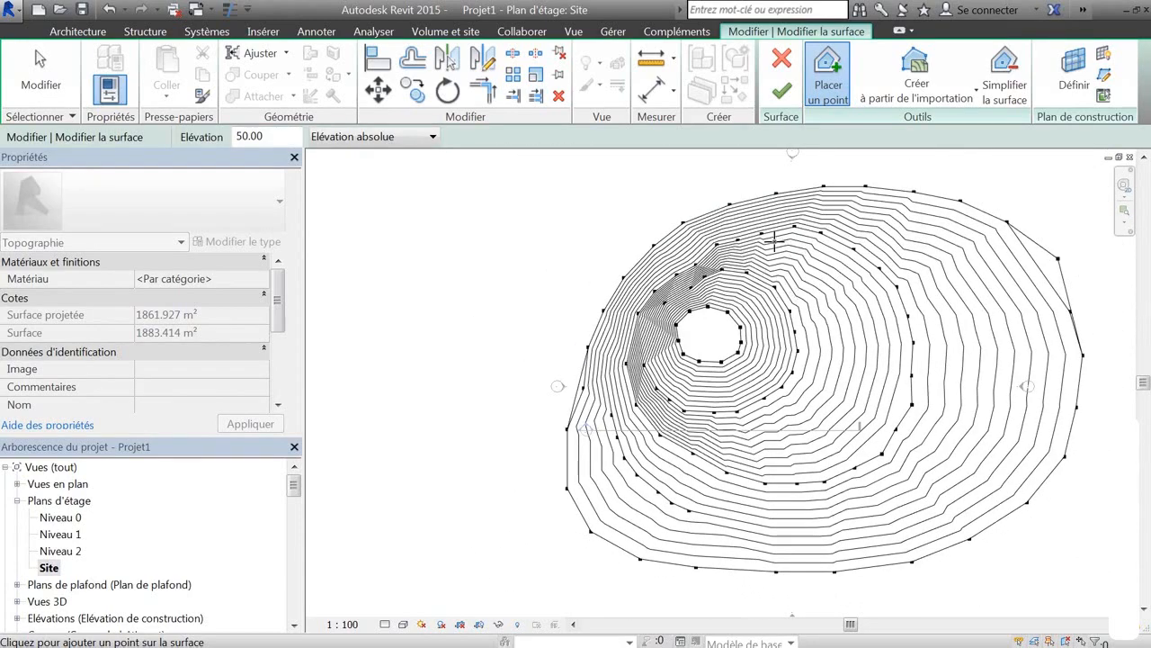
pyautogui.scroll(3, 769, 260)
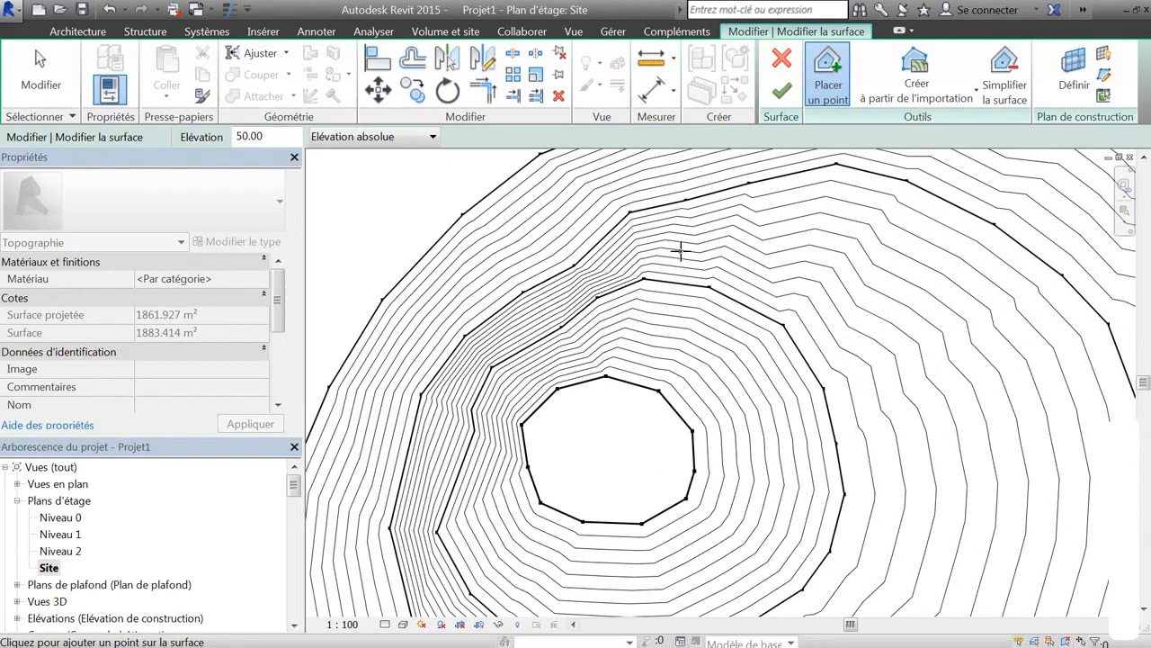
pyautogui.press('Escape')
pyautogui.click(685, 202)
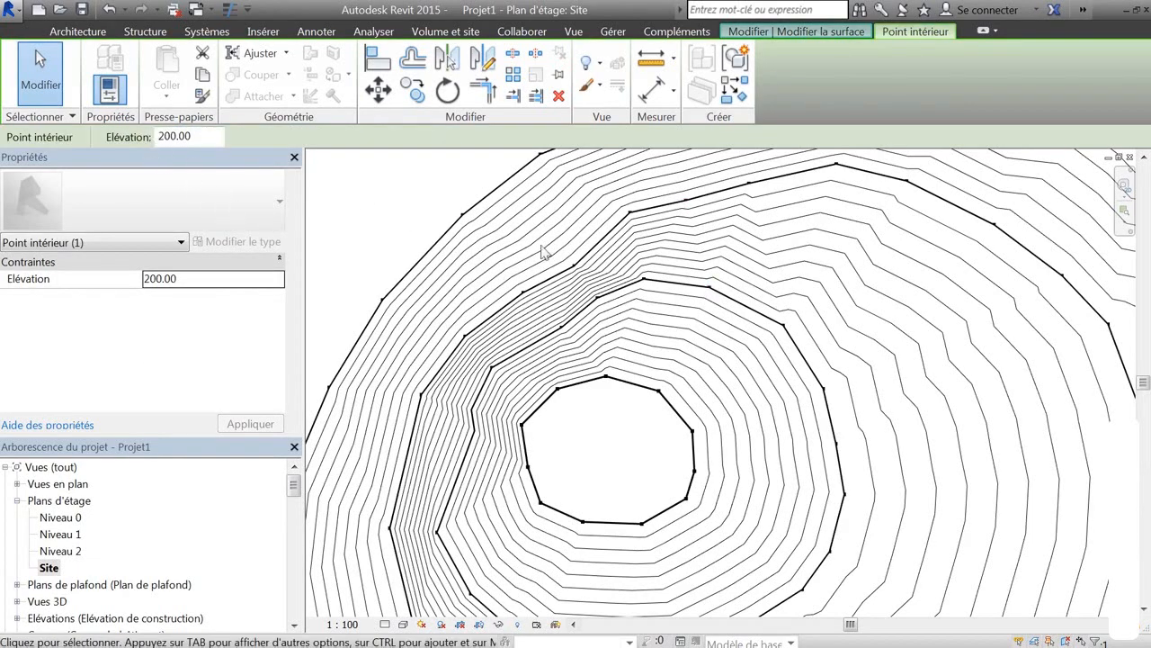
# Place a curved row of 13 points at absolute elevation 150 along the slope north and east of the summit
pyautogui.click(809, 32)
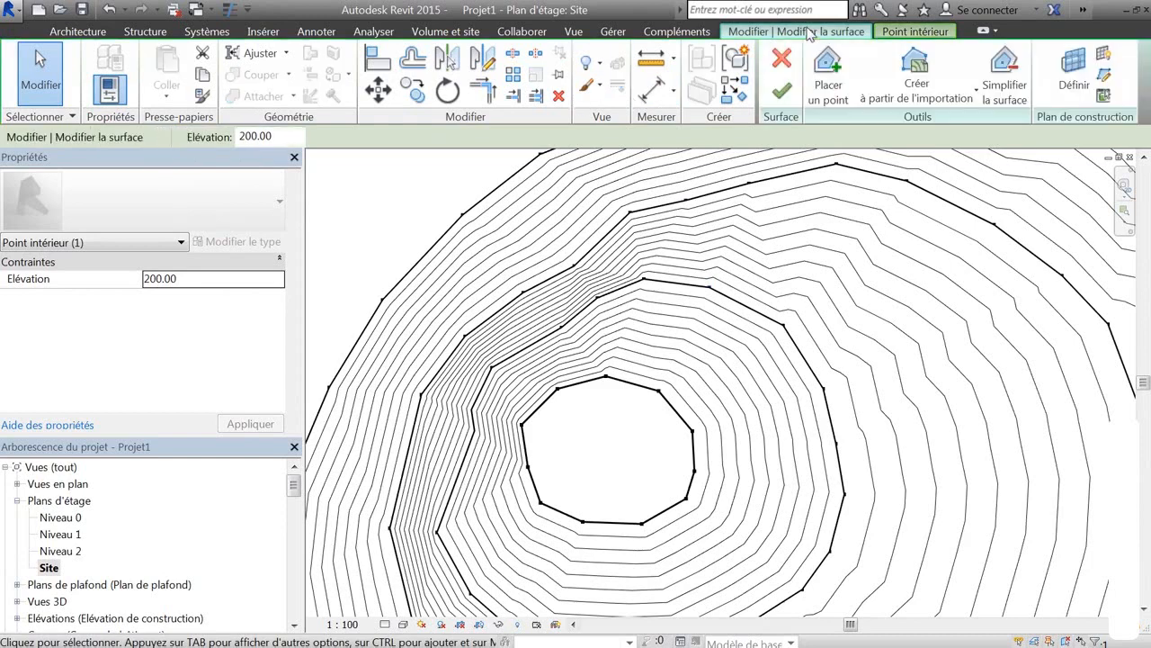
pyautogui.click(828, 77)
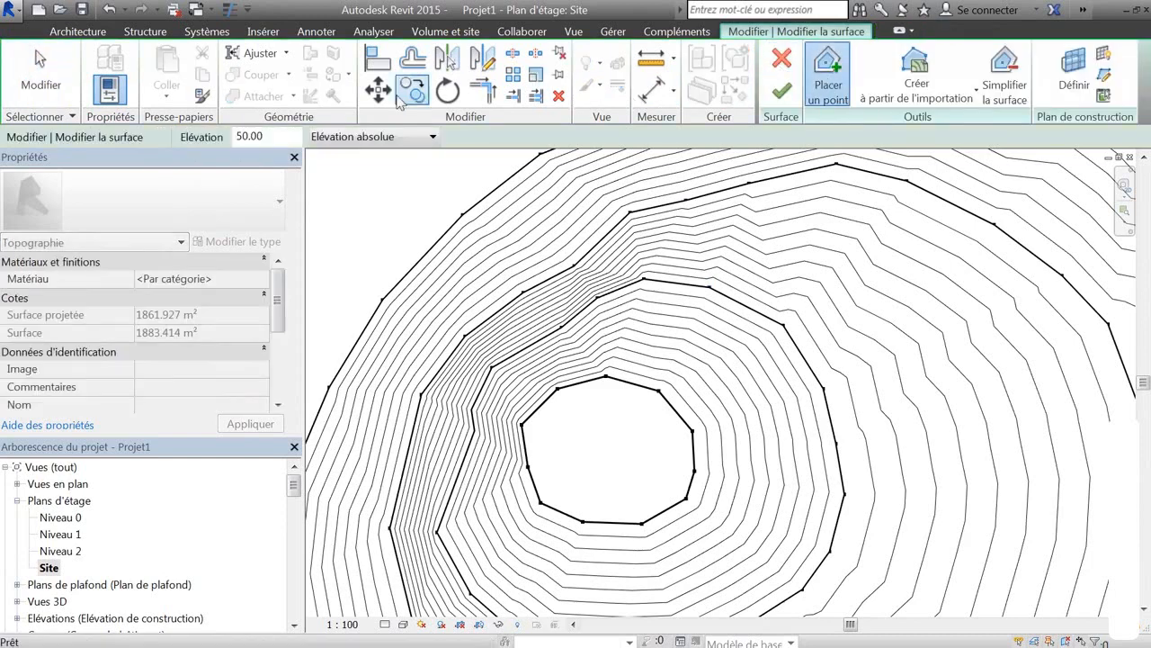
pyautogui.click(238, 136)
pyautogui.write('1')
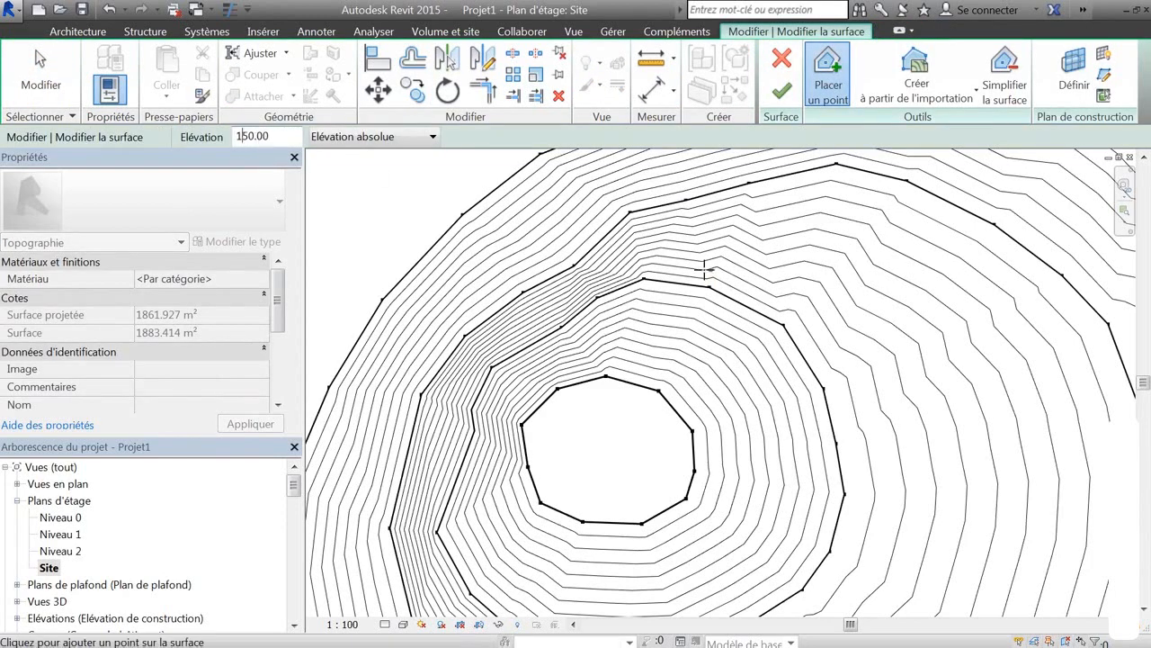
pyautogui.click(638, 245)
pyautogui.click(673, 241)
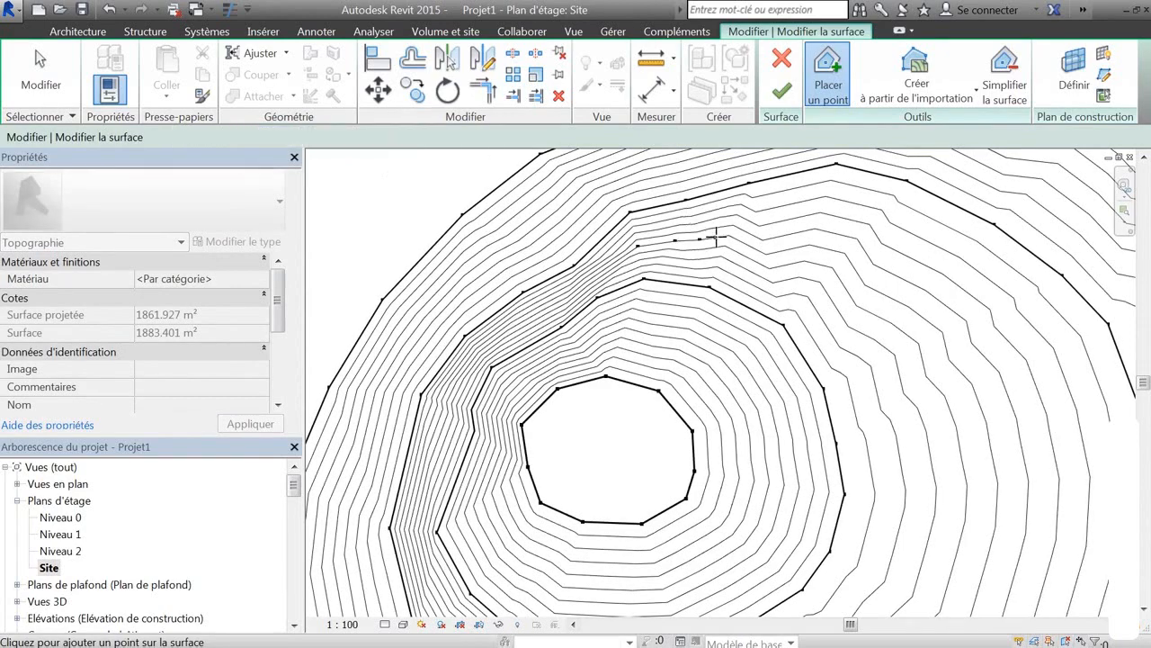
pyautogui.click(700, 239)
pyautogui.click(738, 234)
pyautogui.click(765, 235)
pyautogui.click(795, 241)
pyautogui.click(842, 251)
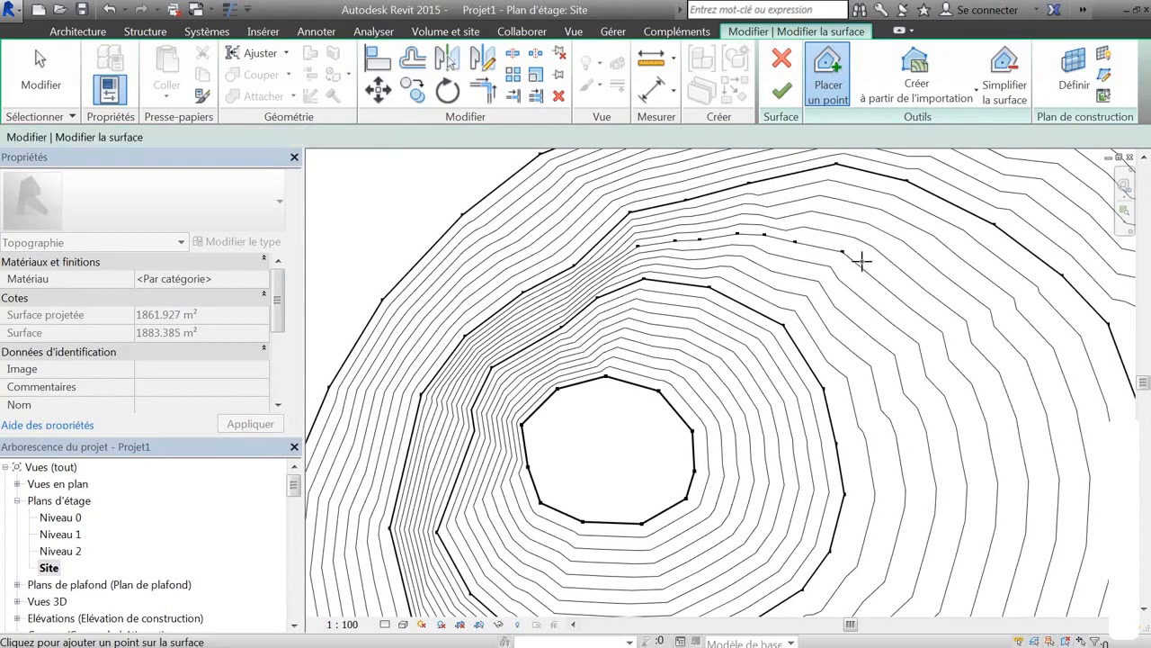
pyautogui.click(867, 265)
pyautogui.click(903, 291)
pyautogui.click(927, 318)
pyautogui.click(948, 358)
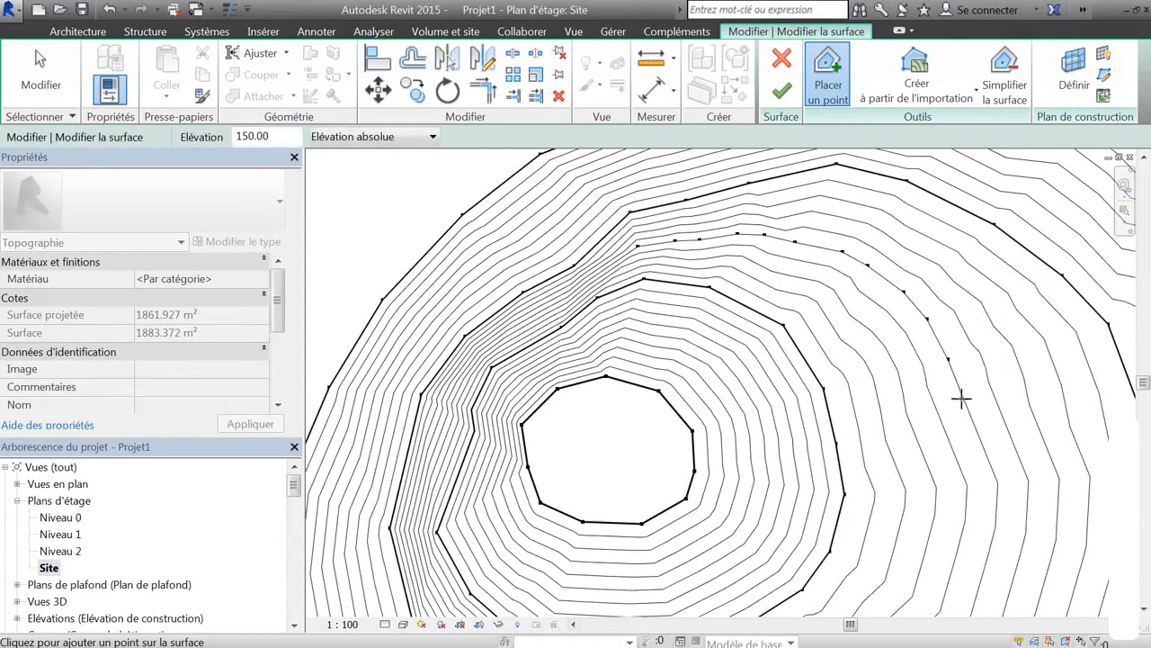
pyautogui.click(963, 398)
pyautogui.click(980, 438)
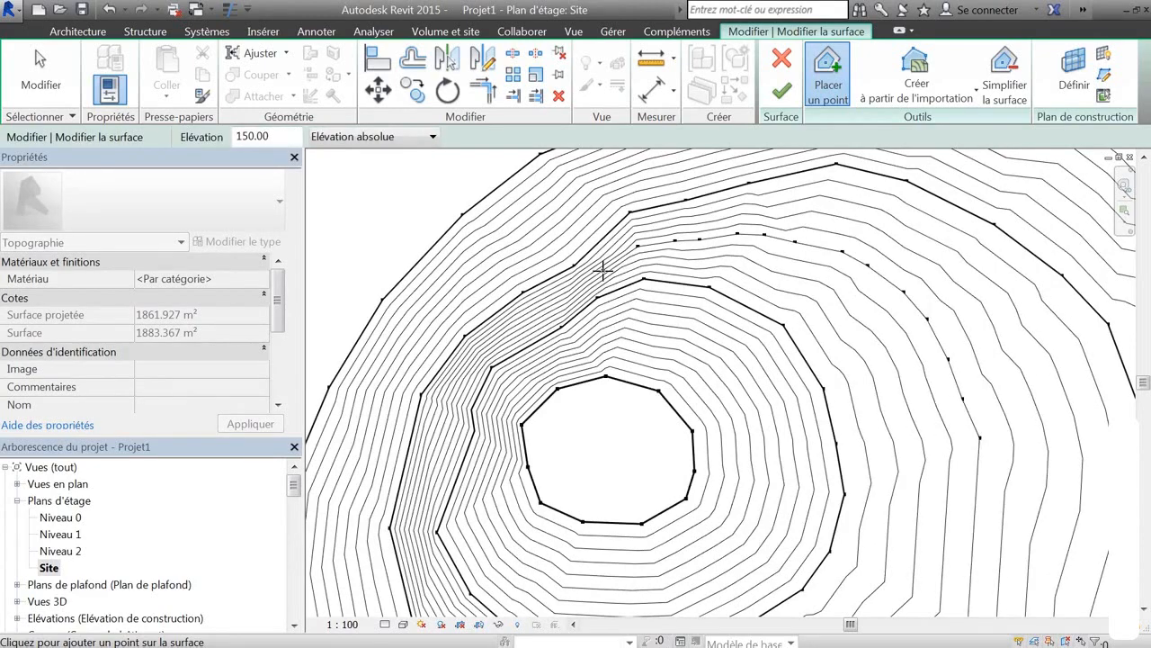
# Check the elevations of individual ring points on the steep slope west of the summit
pyautogui.scroll(-3, 562, 320)
pyautogui.scroll(5, 506, 378)
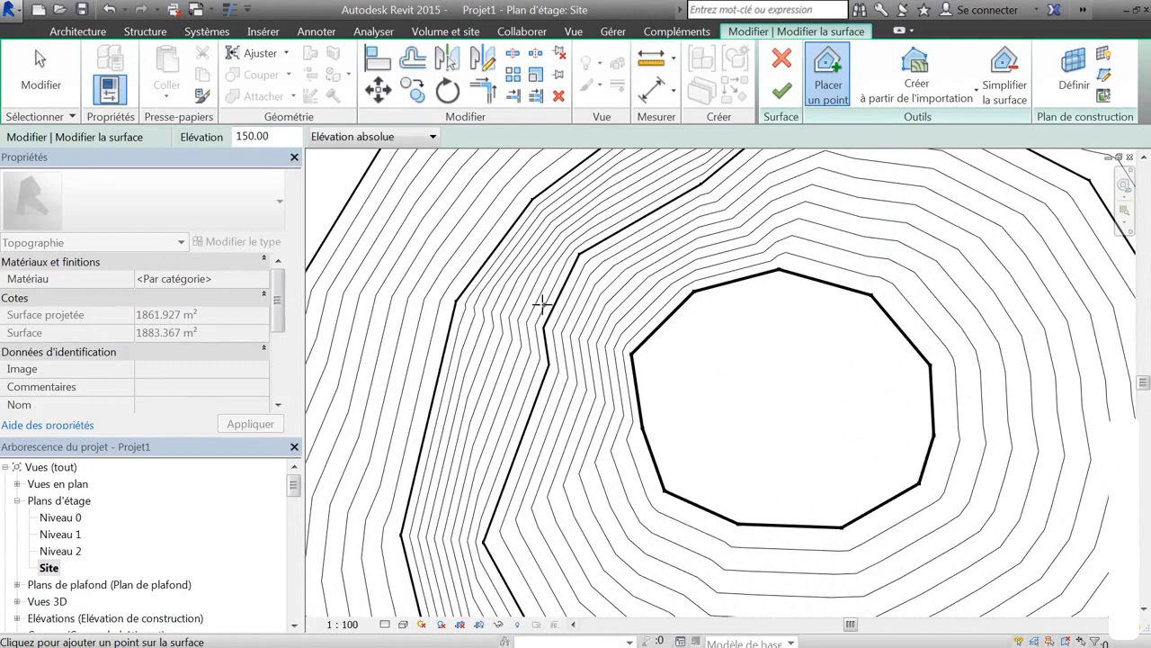
pyautogui.press('Escape')
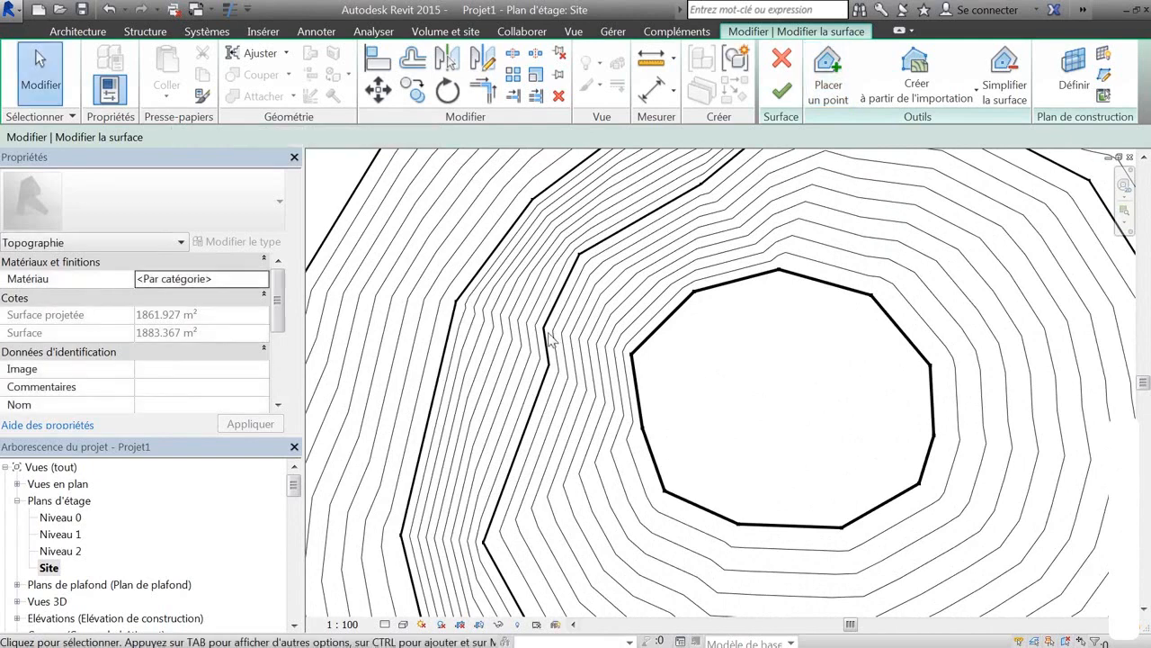
pyautogui.click(642, 379)
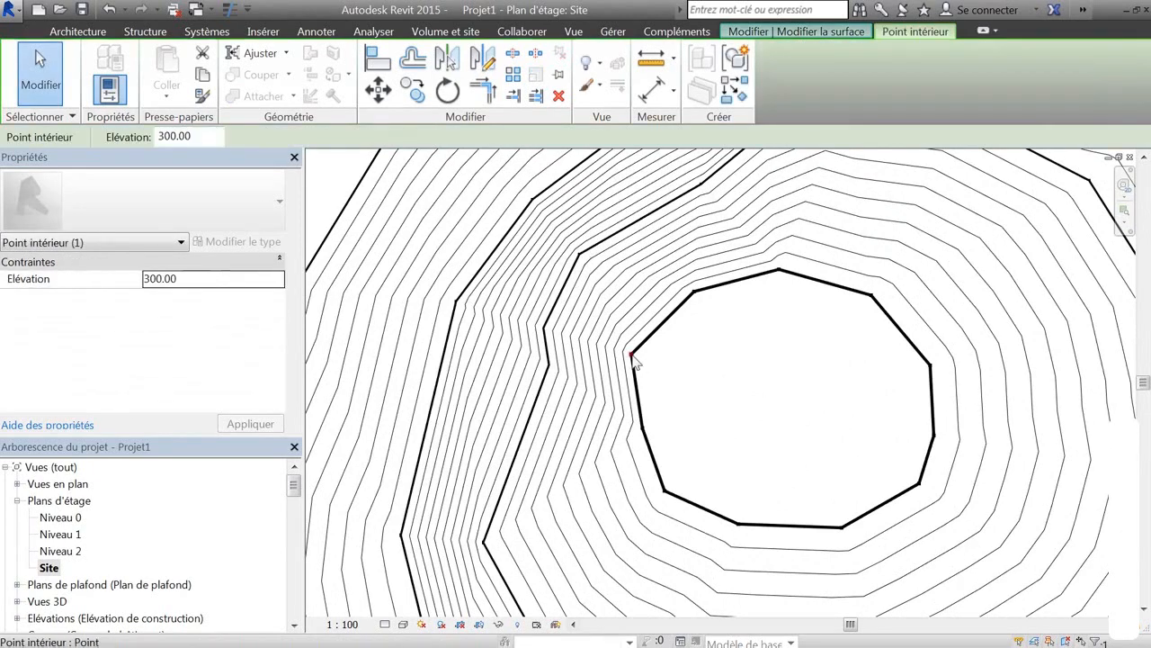
pyautogui.click(456, 302)
pyautogui.click(544, 329)
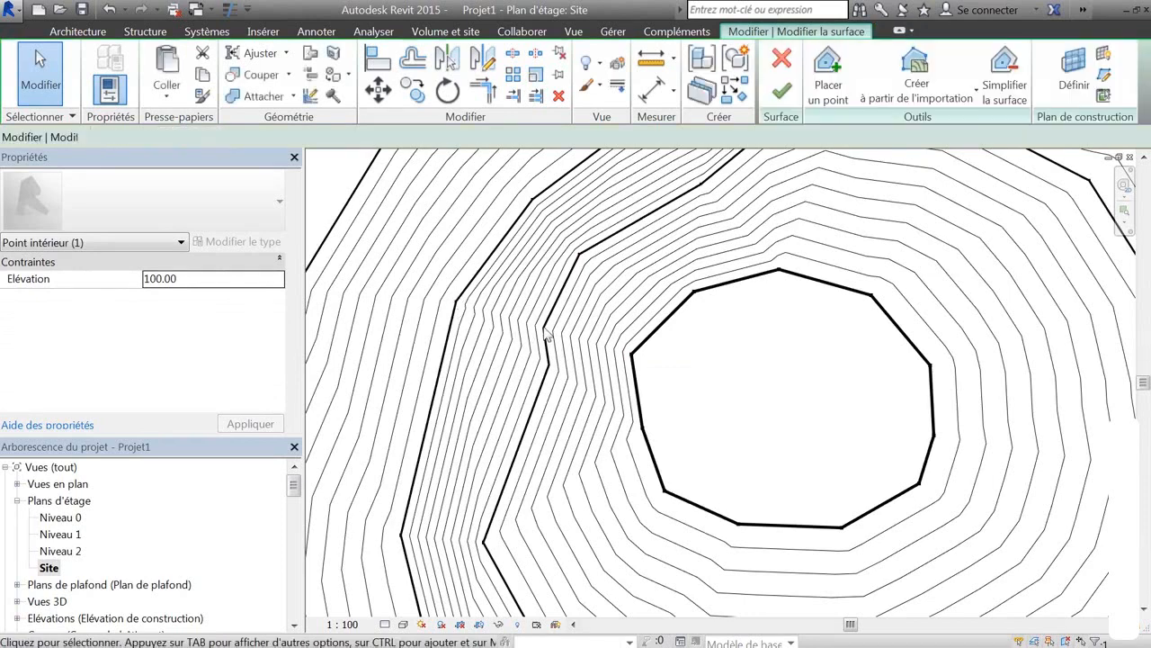
pyautogui.click(580, 256)
pyautogui.scroll(-2, 595, 338)
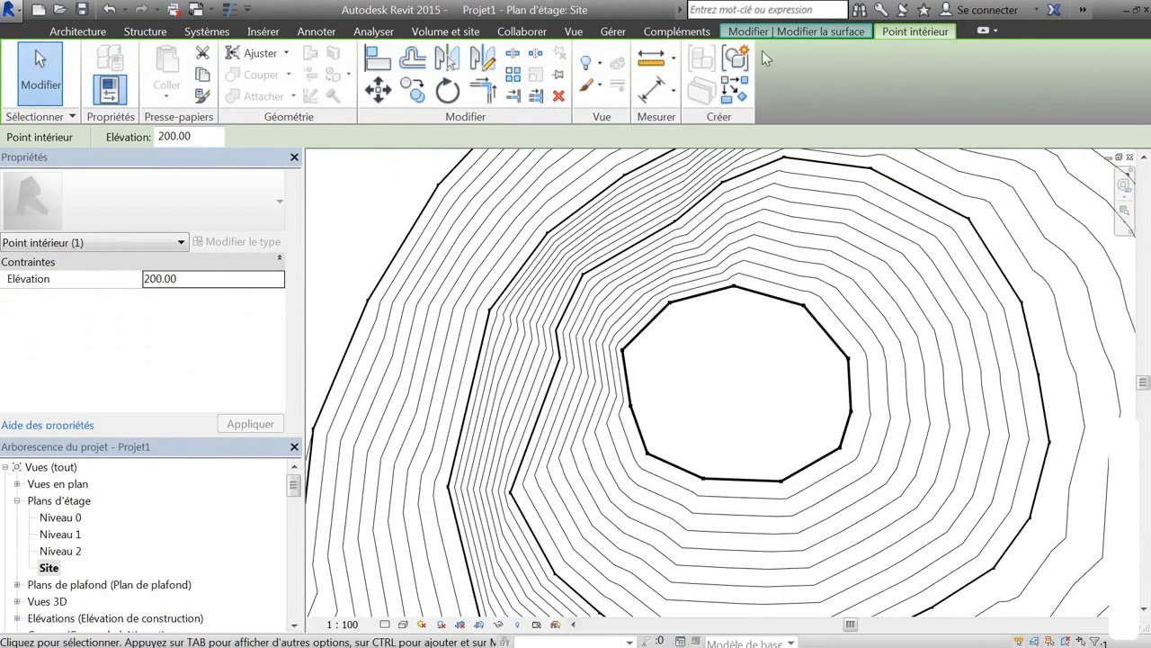
# Place a point at absolute elevation 200 on the kinked part of the 200 contour west of the summit
pyautogui.click(787, 31)
pyautogui.click(827, 81)
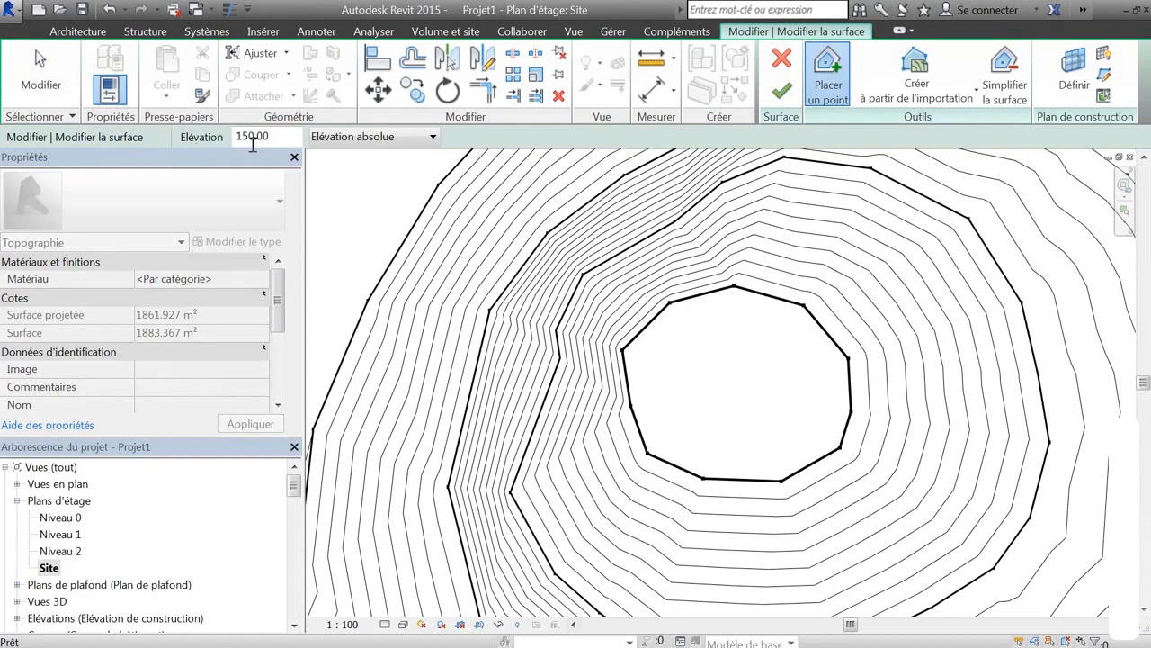
pyautogui.moveTo(249, 136); pyautogui.dragTo(224, 142)
pyautogui.write('200')
pyautogui.press('BackSpace')
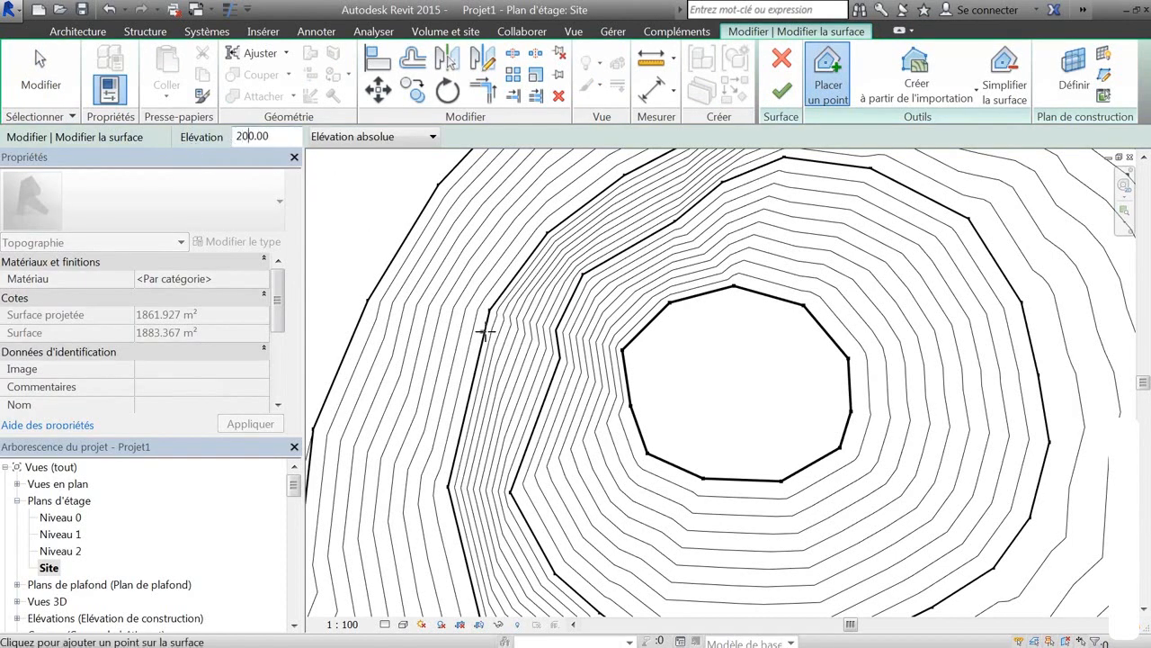
pyautogui.click(553, 350)
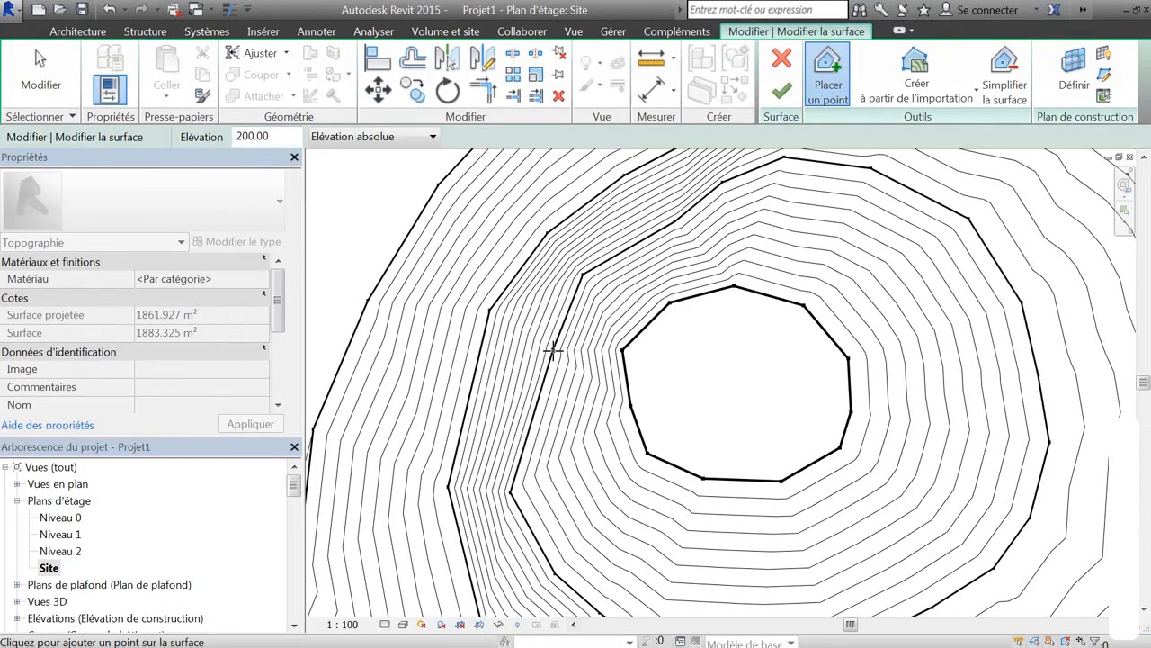
# Move the new 200 point slightly outward and the westernmost point of the 300 ring slightly inward
pyautogui.press('Escape')
pyautogui.click(551, 349)
pyautogui.moveTo(544, 347); pyautogui.dragTo(545, 352)
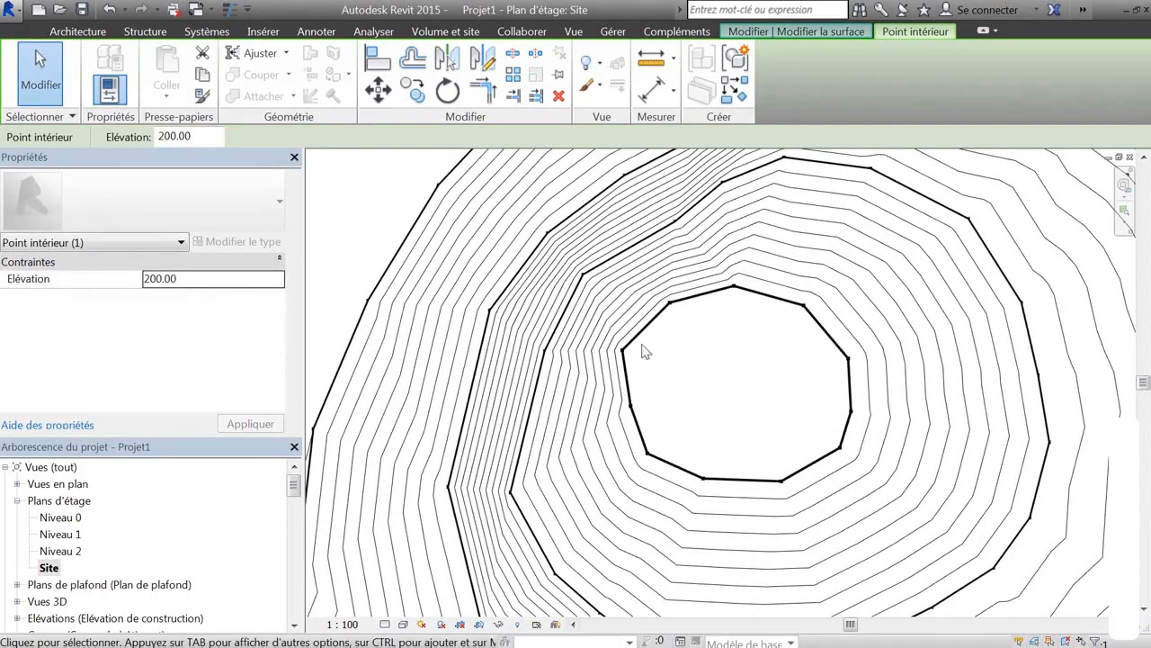
pyautogui.moveTo(624, 351); pyautogui.dragTo(637, 351)
# Review the reshaped contours and finish editing the topographic surface
pyautogui.scroll(-5, 710, 357)
pyautogui.moveTo(708, 357); pyautogui.dragTo(641, 352, button='middle')
pyautogui.scroll(-4, 837, 389)
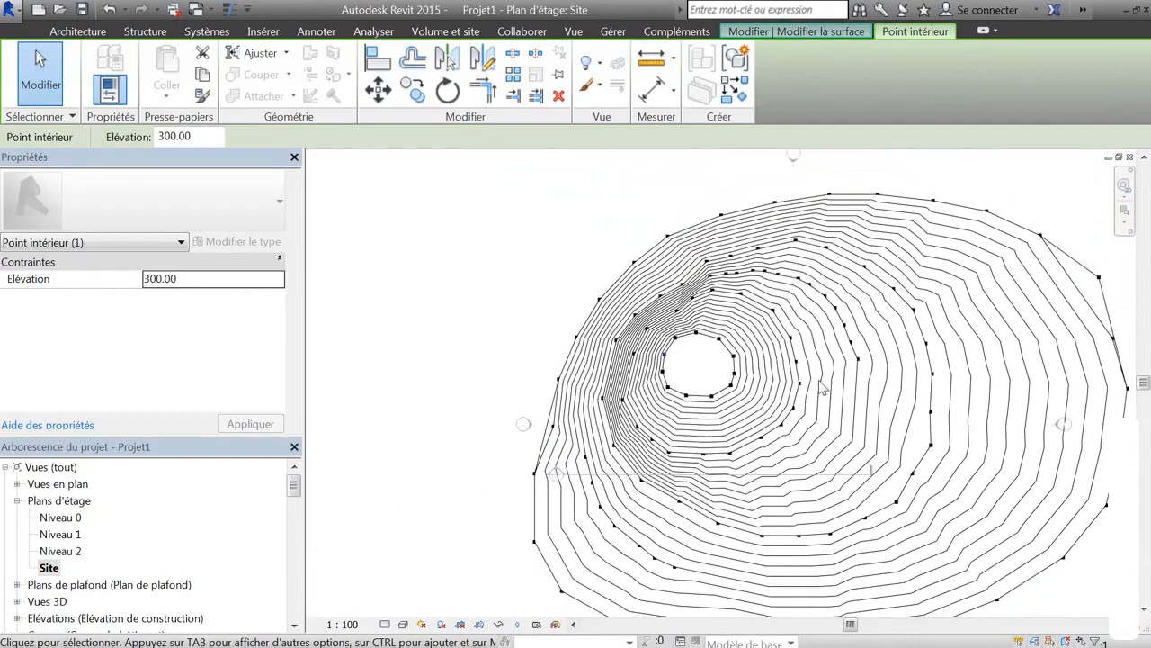
pyautogui.moveTo(784, 394); pyautogui.dragTo(724, 383, button='middle')
pyautogui.moveTo(634, 415); pyautogui.dragTo(627, 409, button='middle')
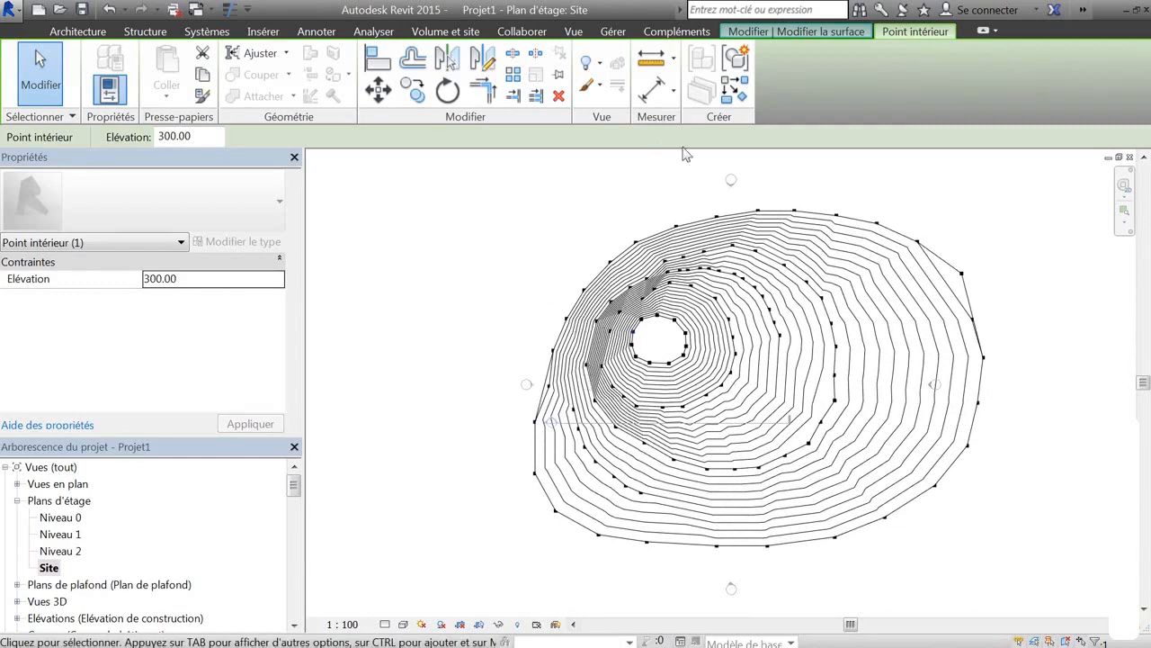
pyautogui.click(765, 34)
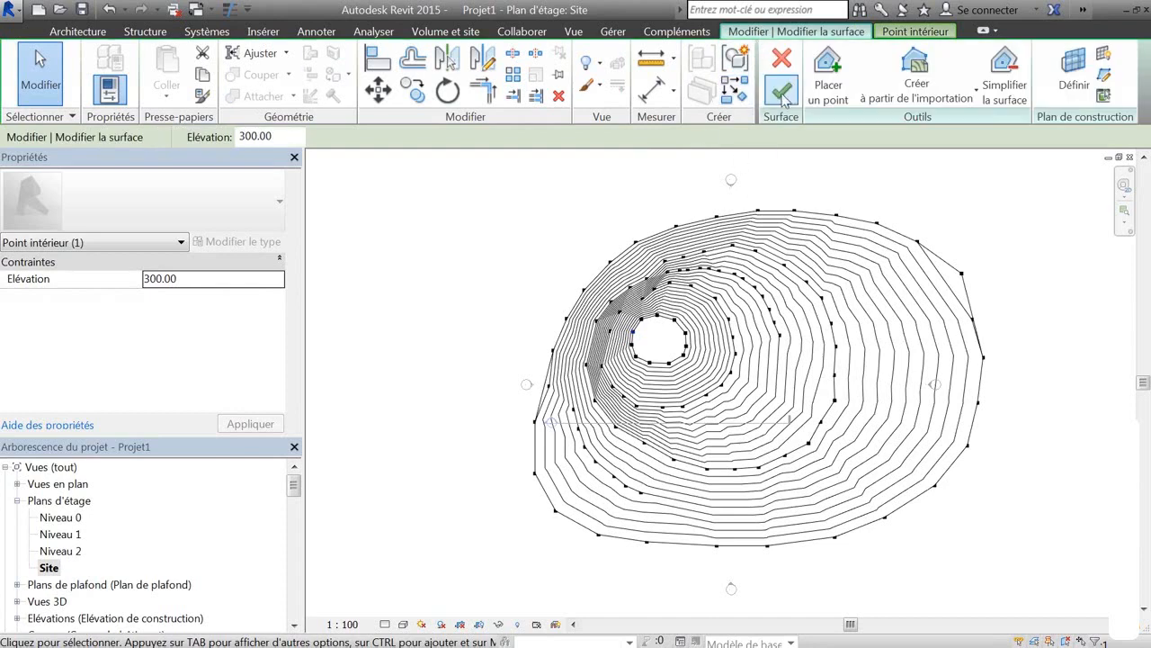
pyautogui.click(781, 90)
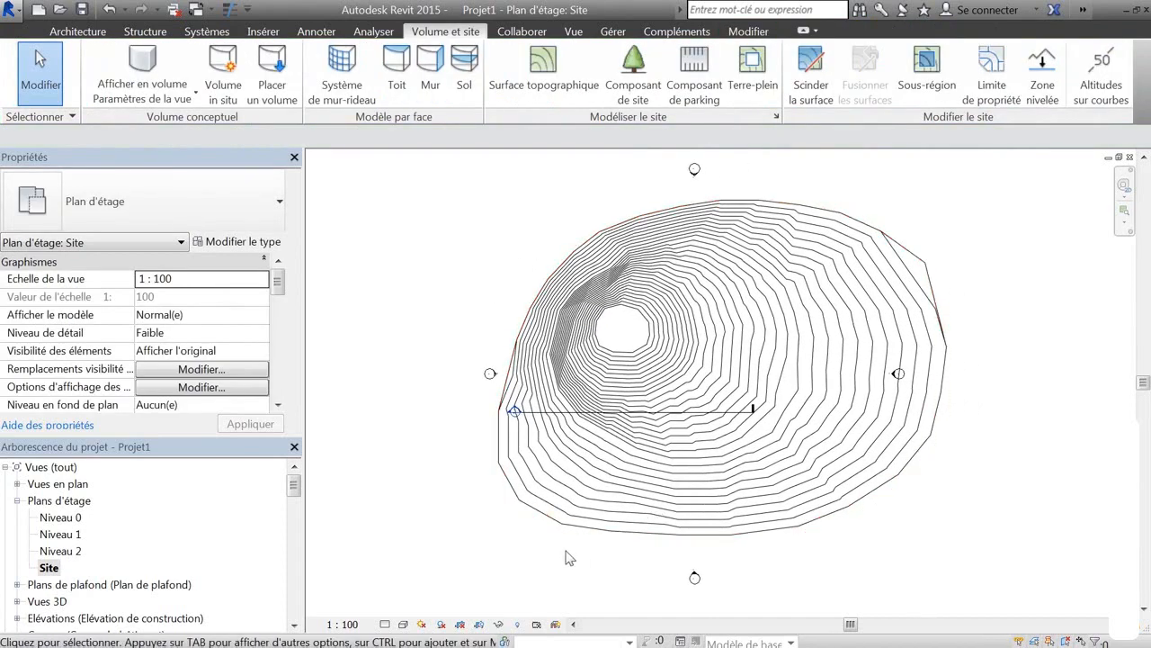
# Label the contour elevations along a near-vertical line from just south of the surface up to the summit
pyautogui.scroll(3, 569, 558)
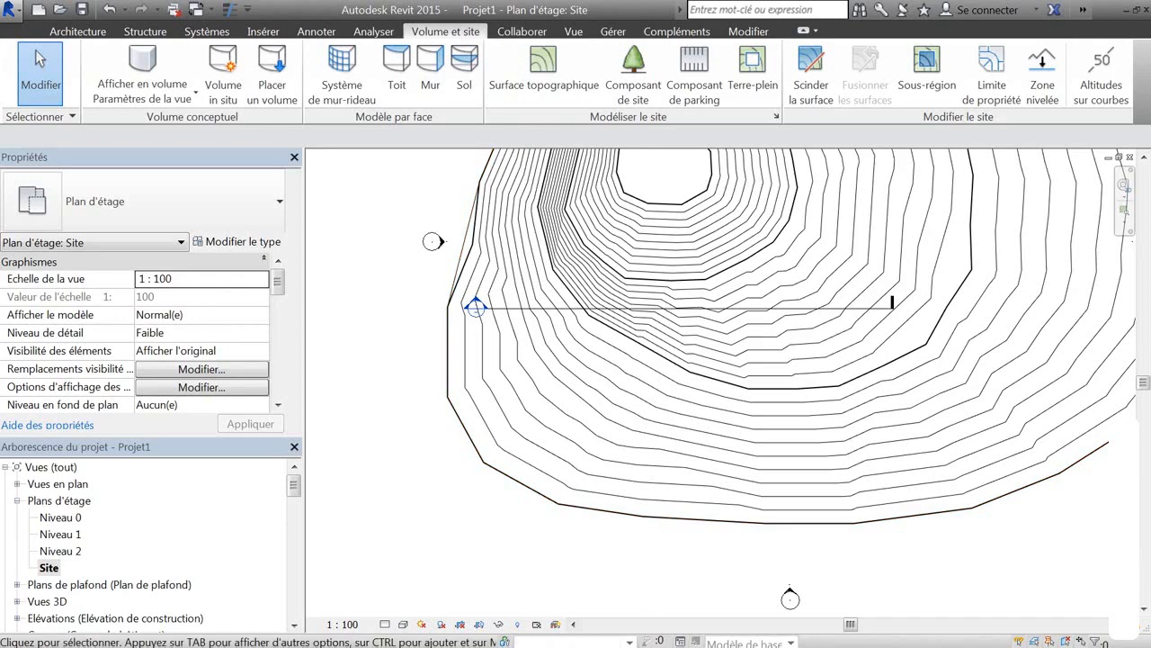
pyautogui.click(1103, 56)
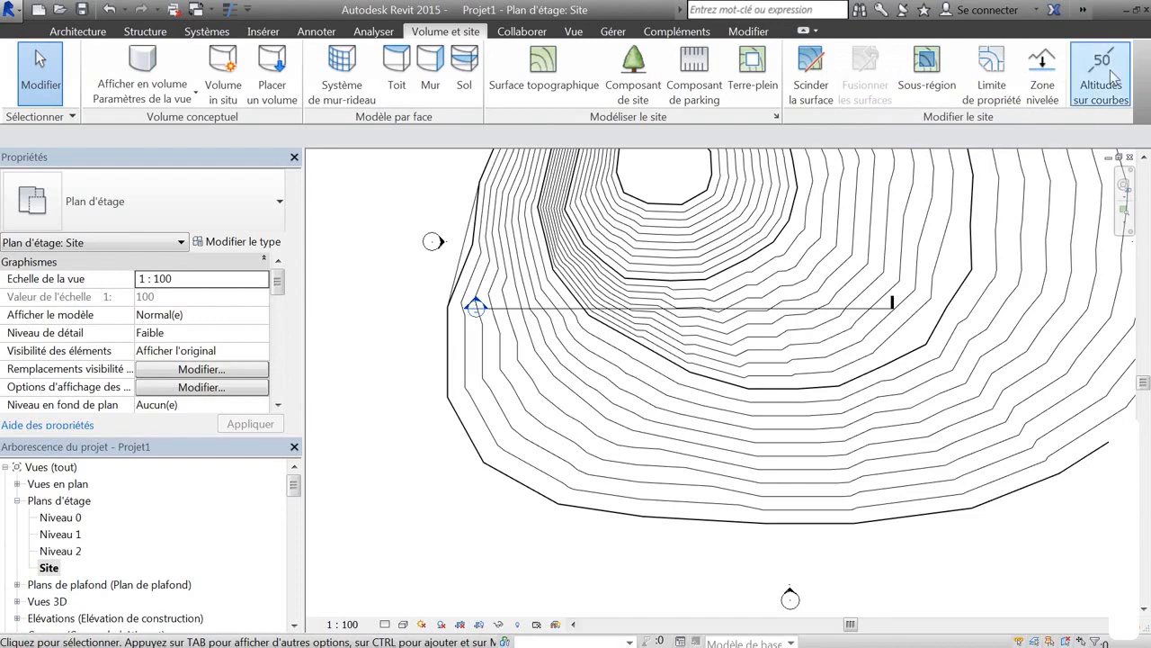
pyautogui.click(670, 542)
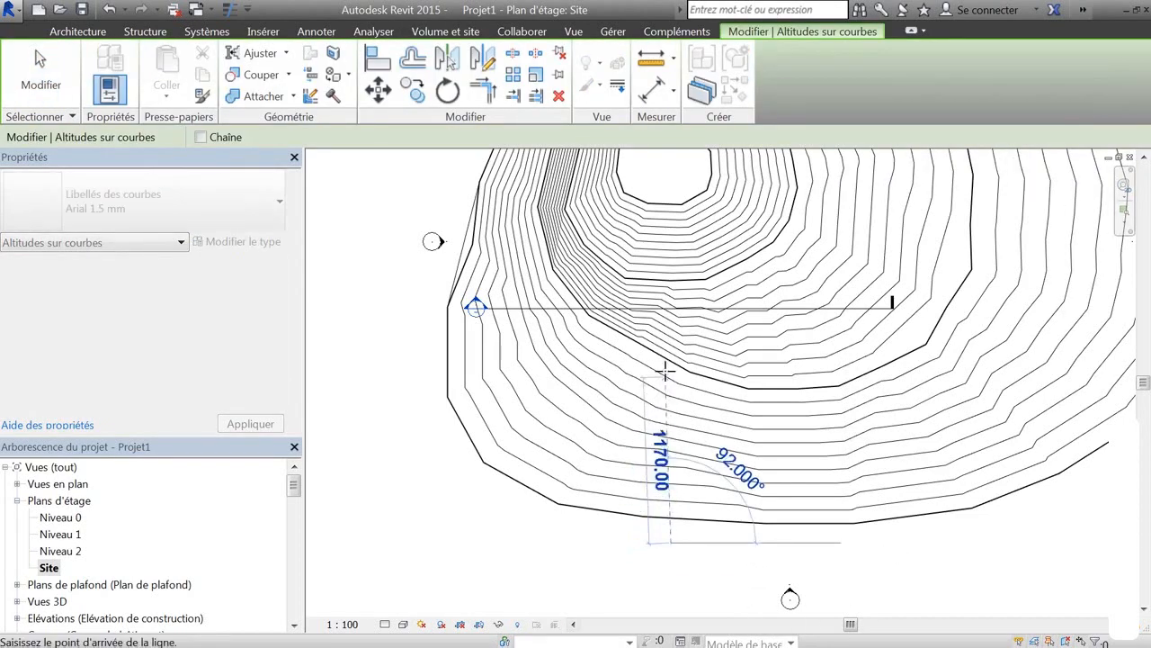
pyautogui.click(663, 191)
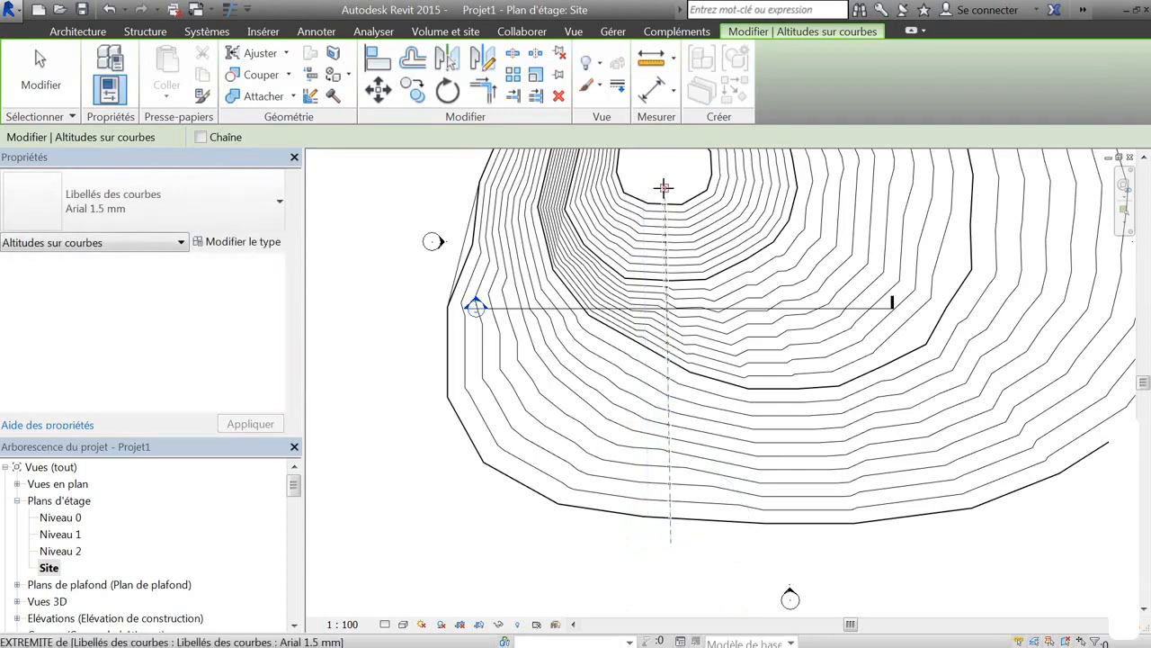
# Read the contour labels along the line from the southern edge up to the summit and finish labelling
pyautogui.scroll(8, 663, 527)
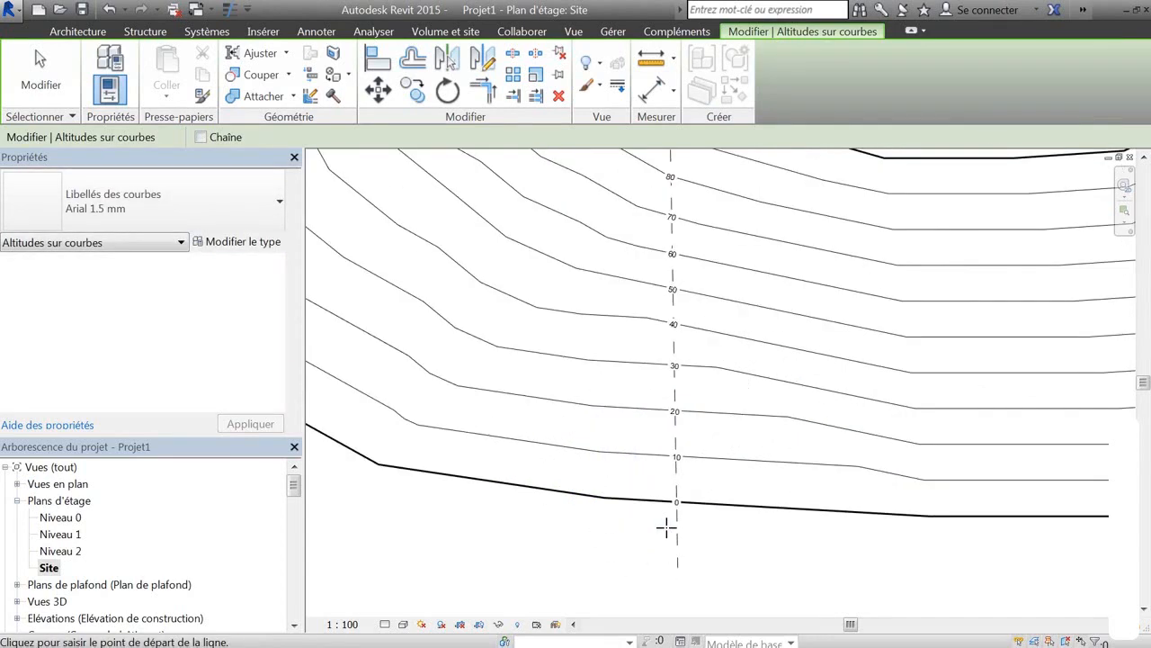
pyautogui.moveTo(739, 231); pyautogui.dragTo(732, 519, button='middle')
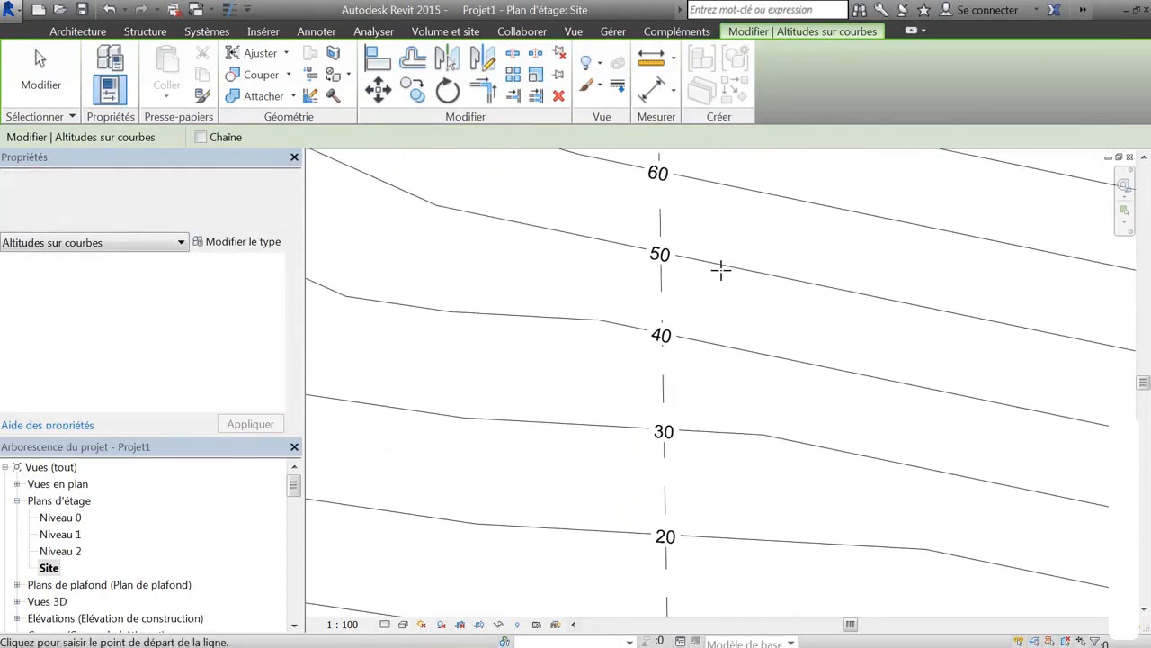
pyautogui.moveTo(722, 267)
pyautogui.mouseDown(button='middle')
pyautogui.moveTo(699, 429)
pyautogui.moveTo(753, 518)
pyautogui.moveTo(749, 532)
pyautogui.mouseUp(button='middle')
pyautogui.moveTo(745, 213); pyautogui.dragTo(754, 517, button='middle')
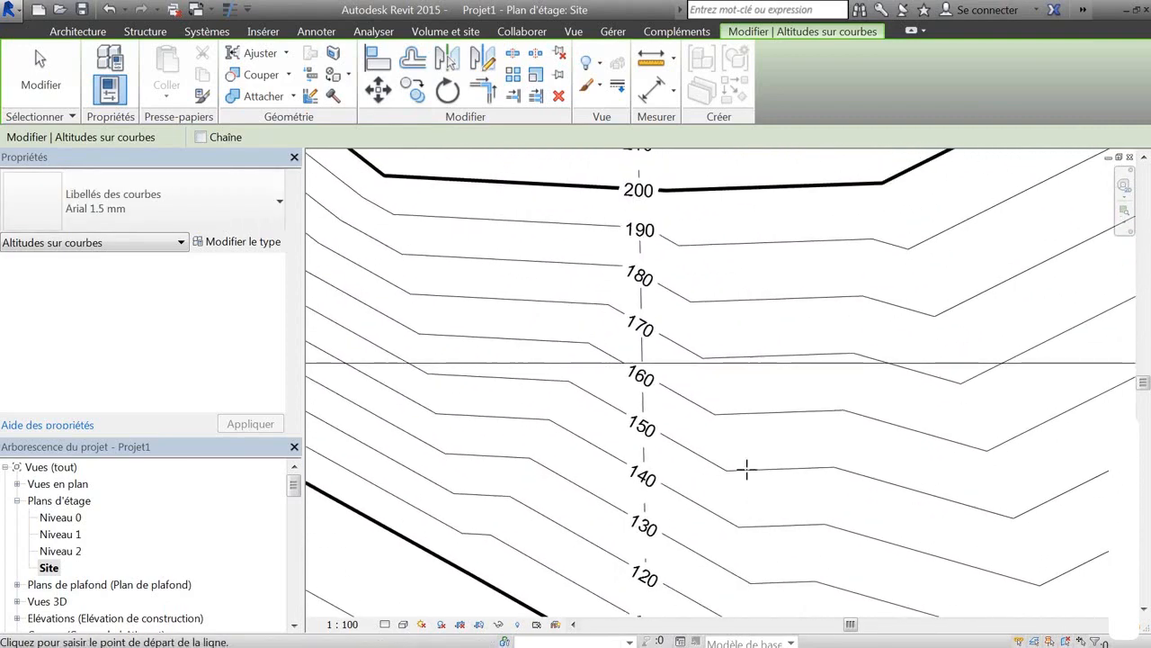
pyautogui.moveTo(743, 267); pyautogui.dragTo(791, 516, button='middle')
pyautogui.moveTo(760, 248)
pyautogui.mouseDown(button='middle')
pyautogui.moveTo(786, 437)
pyautogui.moveTo(775, 503)
pyautogui.mouseUp(button='middle')
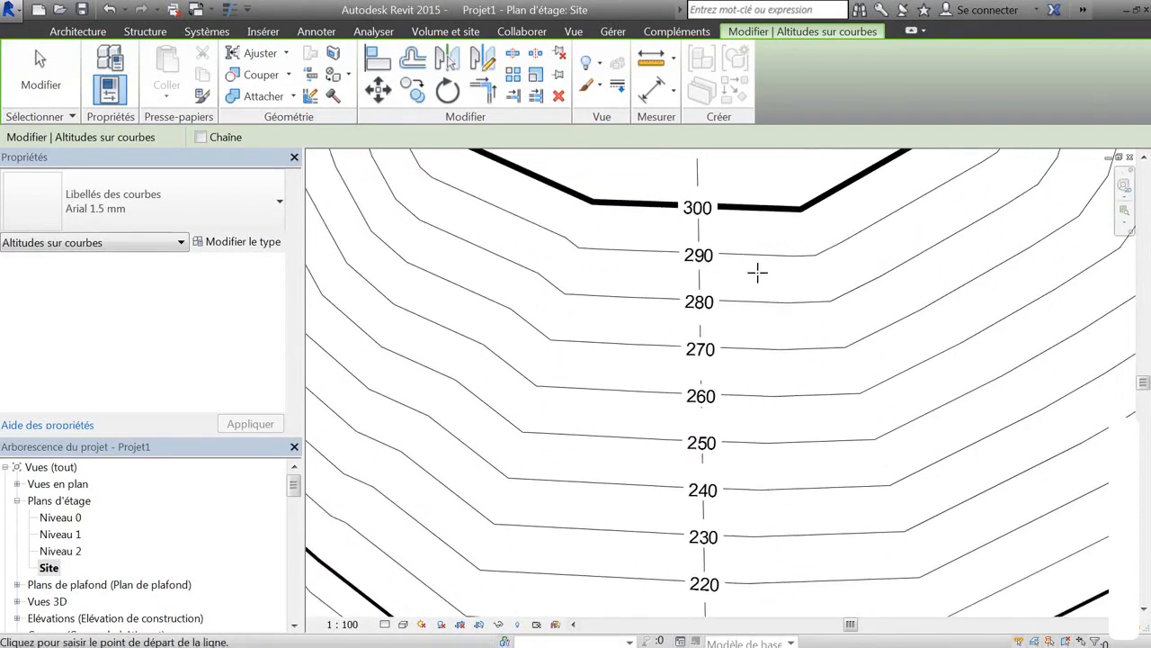
pyautogui.moveTo(759, 270)
pyautogui.mouseDown(button='middle')
pyautogui.moveTo(787, 474)
pyautogui.moveTo(772, 226)
pyautogui.mouseUp(button='middle')
pyautogui.scroll(-5, 771, 225)
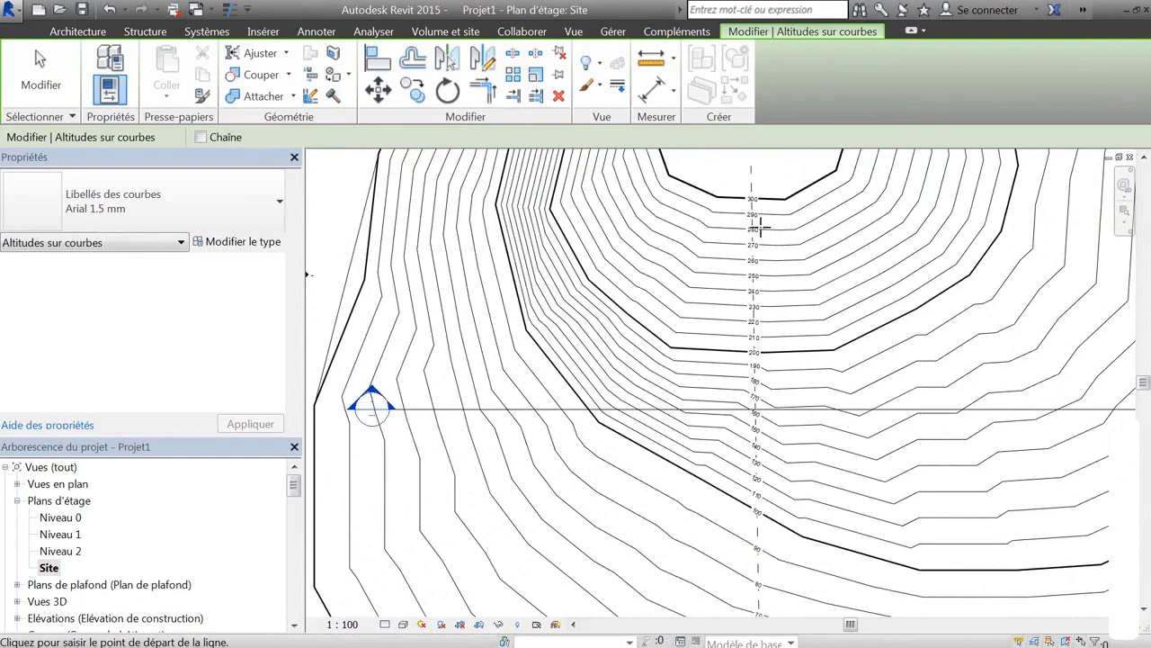
pyautogui.press('Escape')
pyautogui.press('Escape')
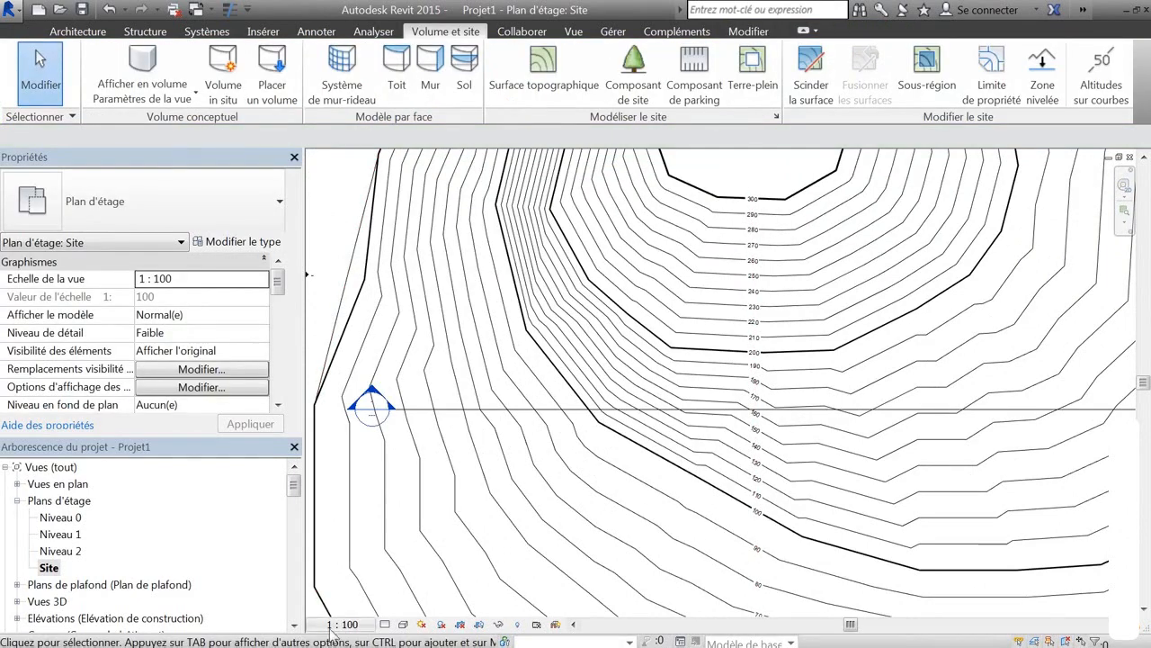
# Set the Site plan's view scale to 1:200
pyautogui.click(343, 624)
pyautogui.click(351, 542)
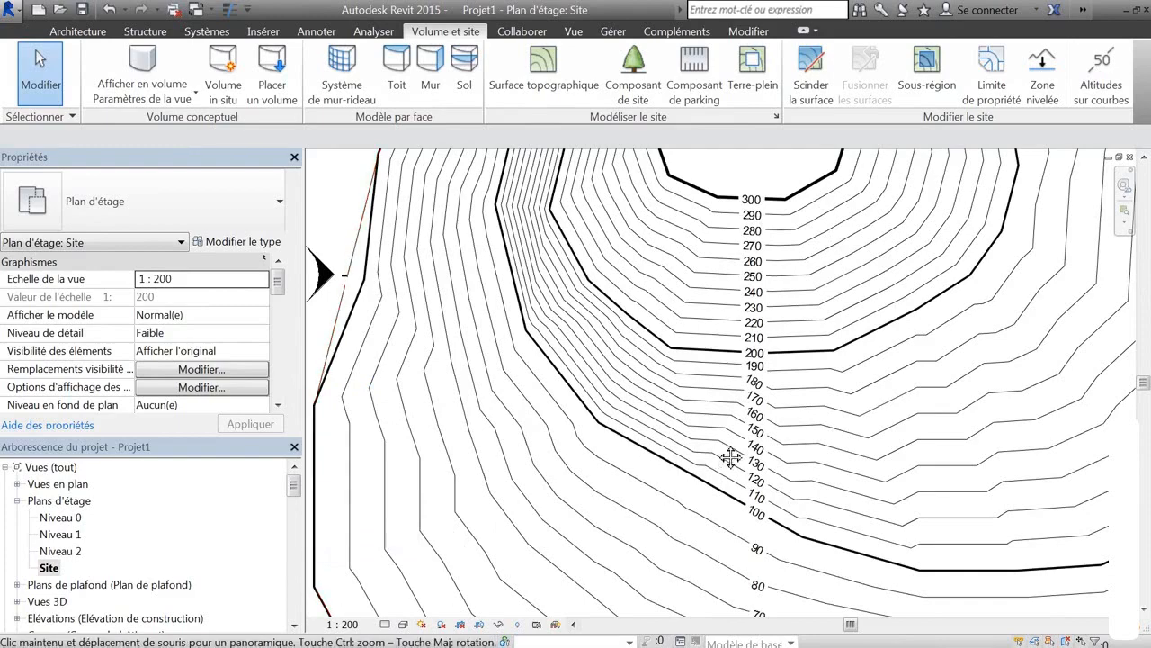
pyautogui.moveTo(718, 461); pyautogui.dragTo(719, 324, button='middle')
pyautogui.scroll(-2, 720, 319)
pyautogui.moveTo(797, 359); pyautogui.dragTo(789, 389, button='middle')
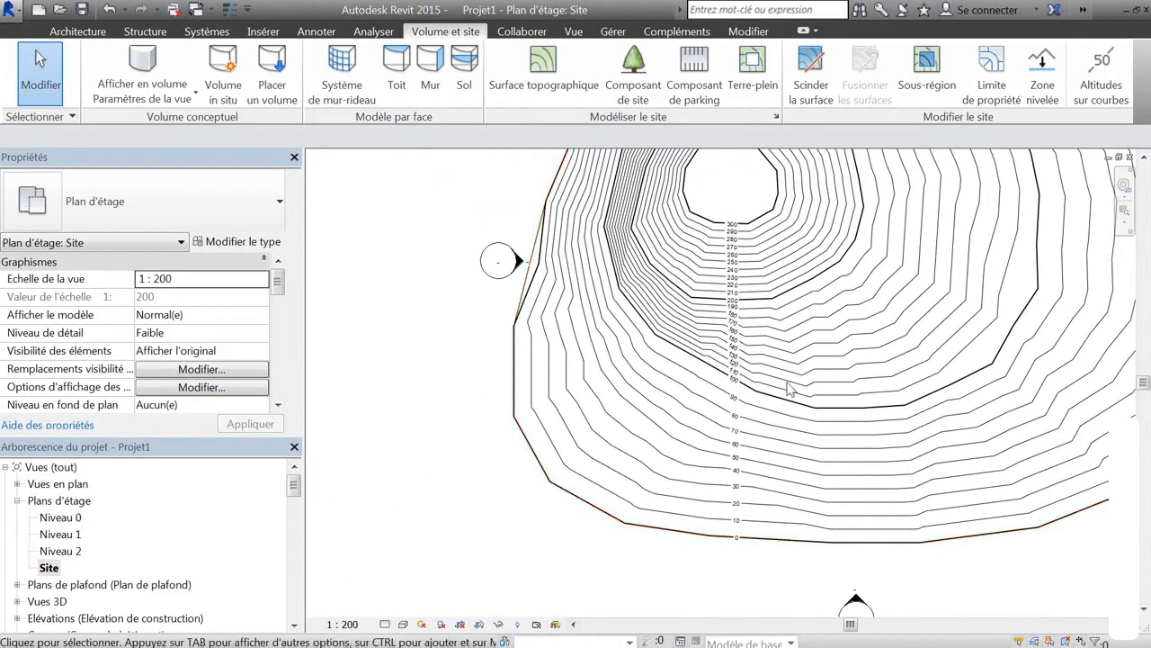
# In the site settings, set the elevation the main contour intervals pass through to 40 and apply it
pyautogui.click(775, 118)
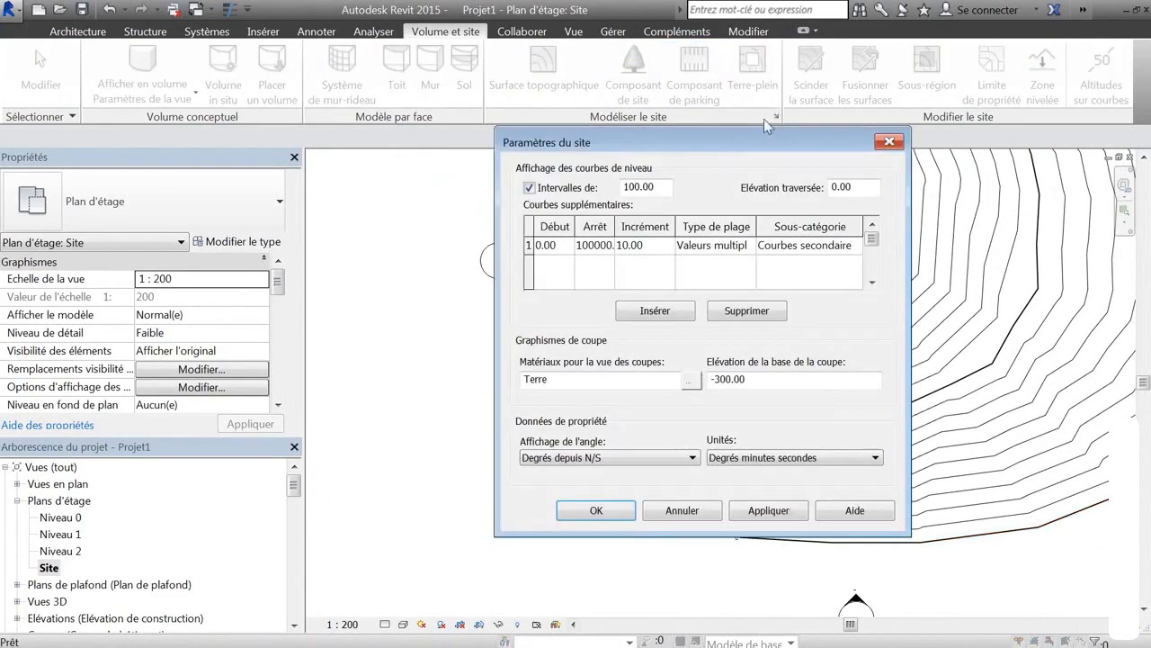
pyautogui.moveTo(614, 146); pyautogui.dragTo(286, 170)
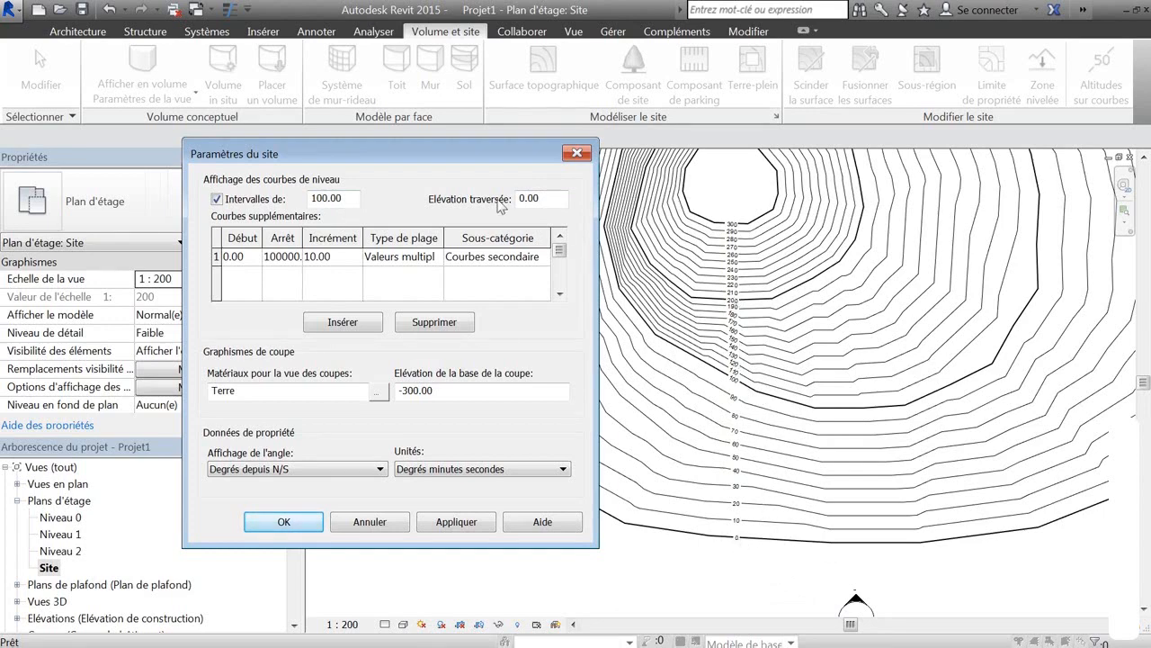
pyautogui.moveTo(555, 198); pyautogui.dragTo(509, 200)
pyautogui.write('40')
pyautogui.click(457, 527)
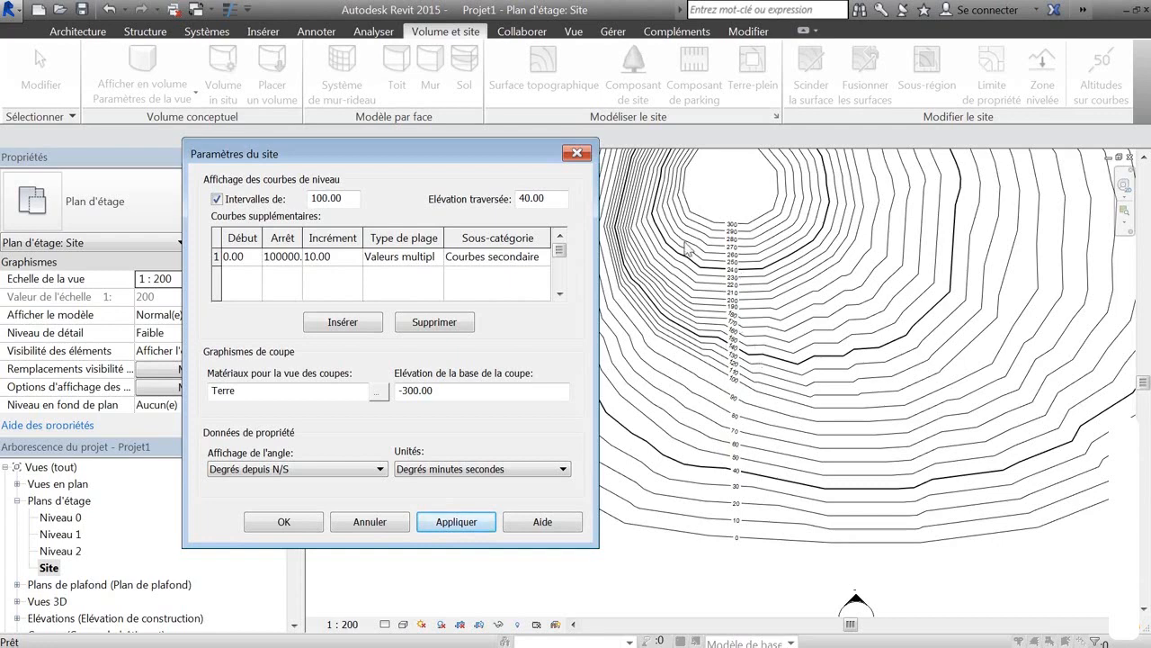
# Set the elevation the main contours pass through to 0 and apply it to the surface
pyautogui.moveTo(553, 199); pyautogui.dragTo(437, 196)
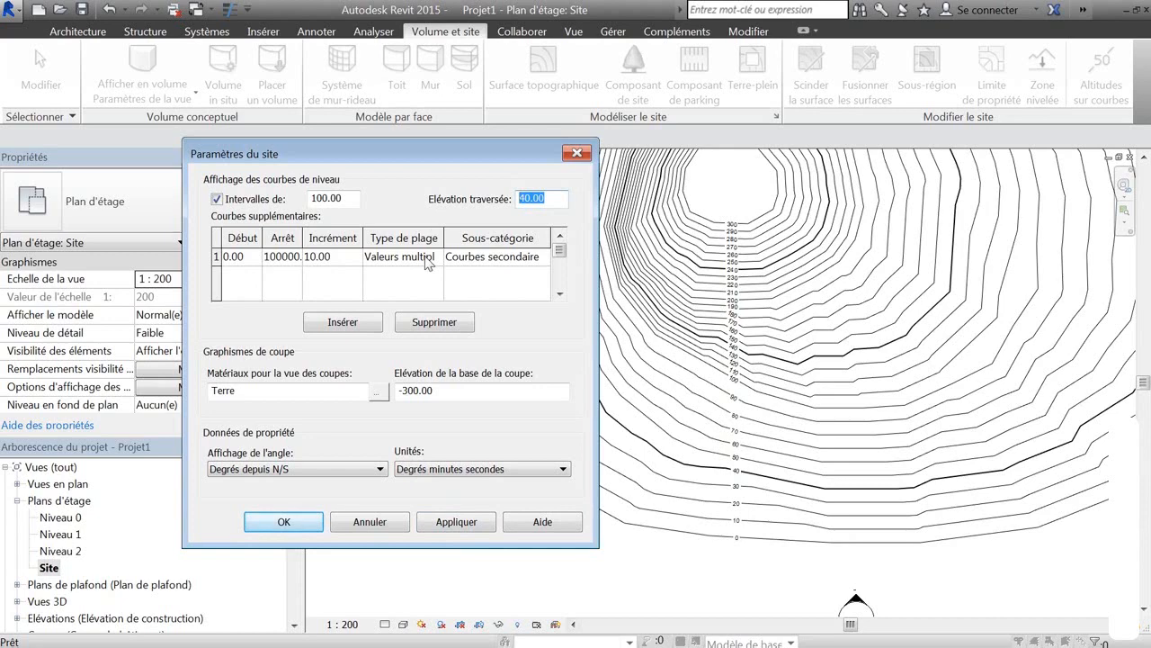
pyautogui.write('0')
pyautogui.click(472, 257)
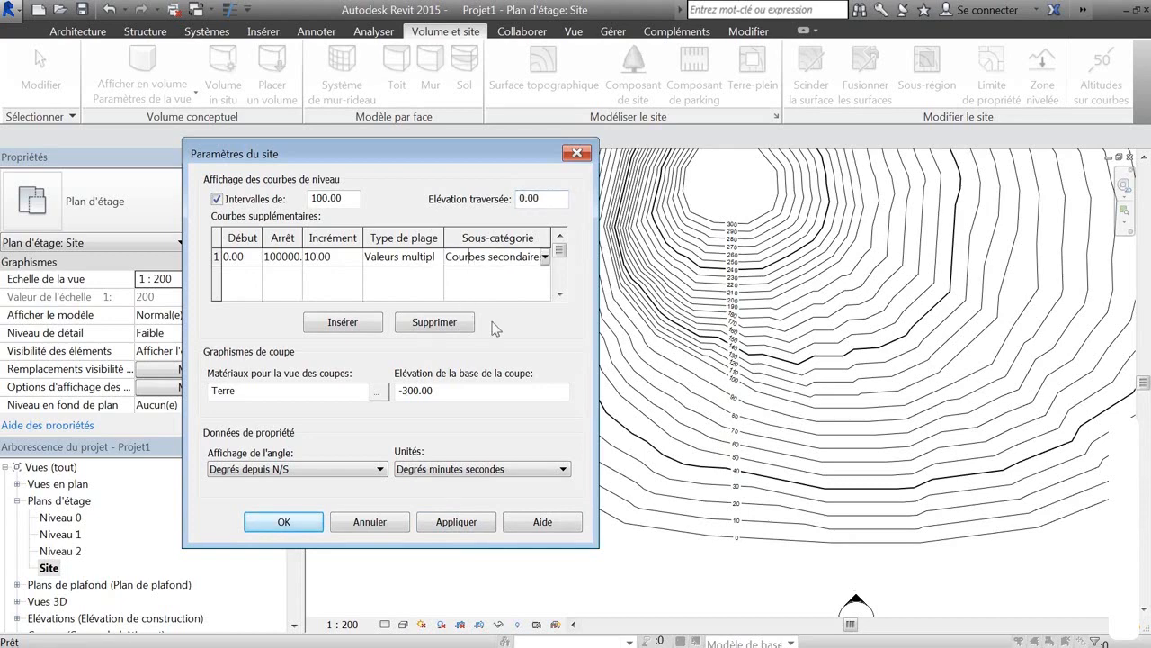
pyautogui.click(475, 523)
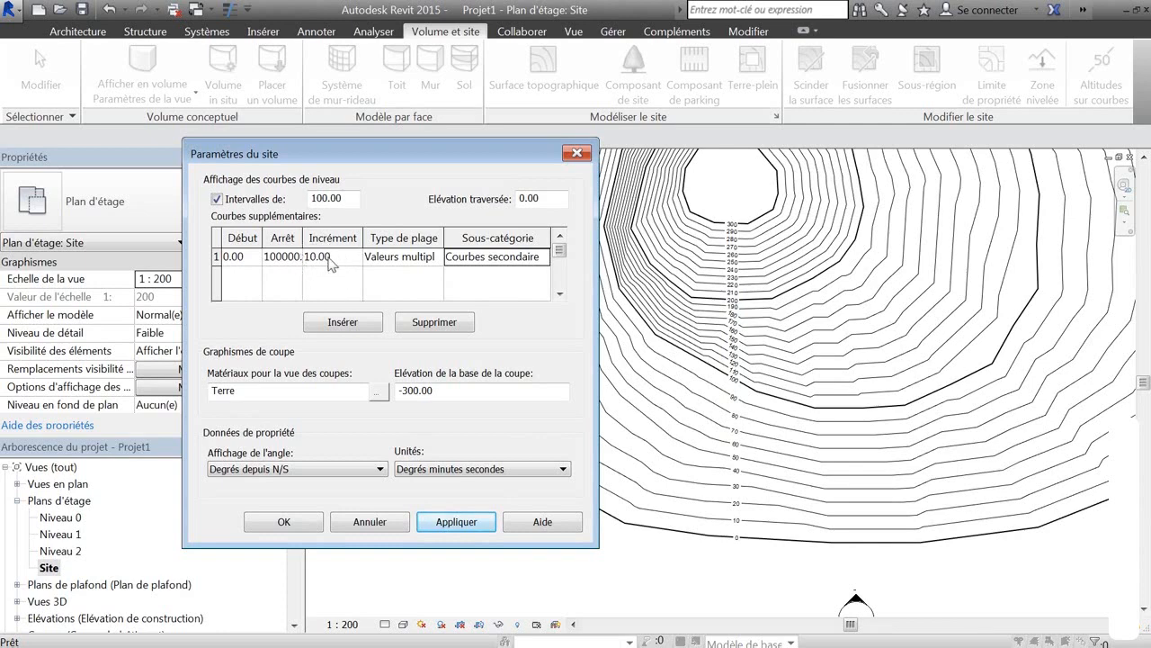
# Add a single-value additional contour at elevation 57 with the subcategory Lignes cachées and confirm the site settings
pyautogui.click(350, 325)
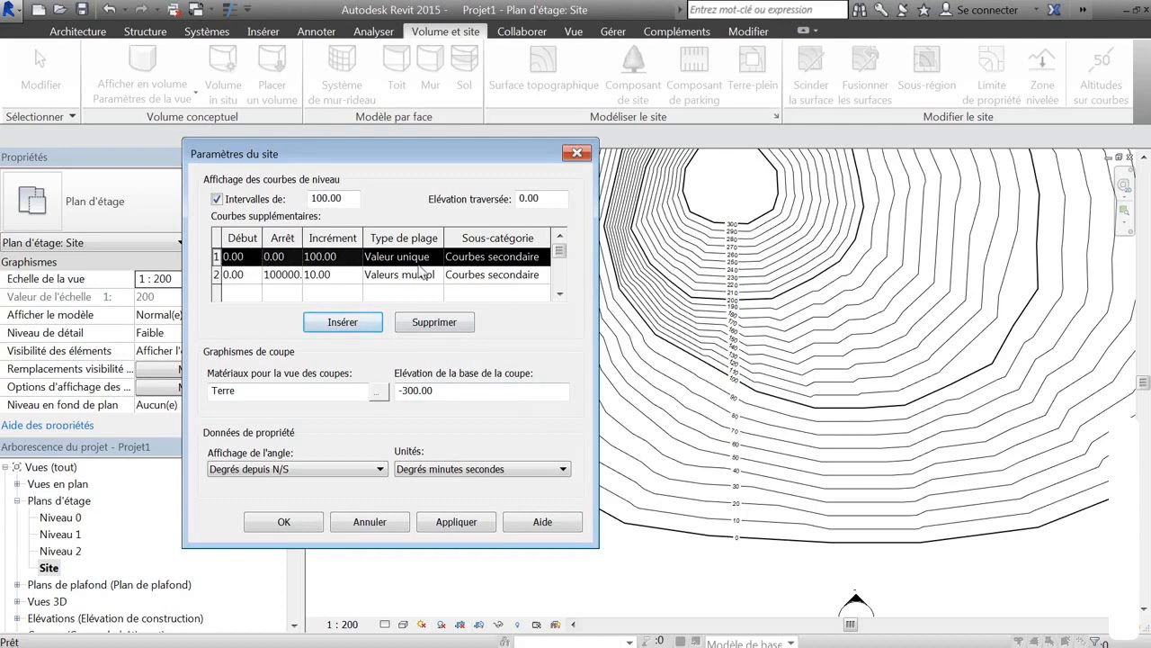
pyautogui.click(253, 258)
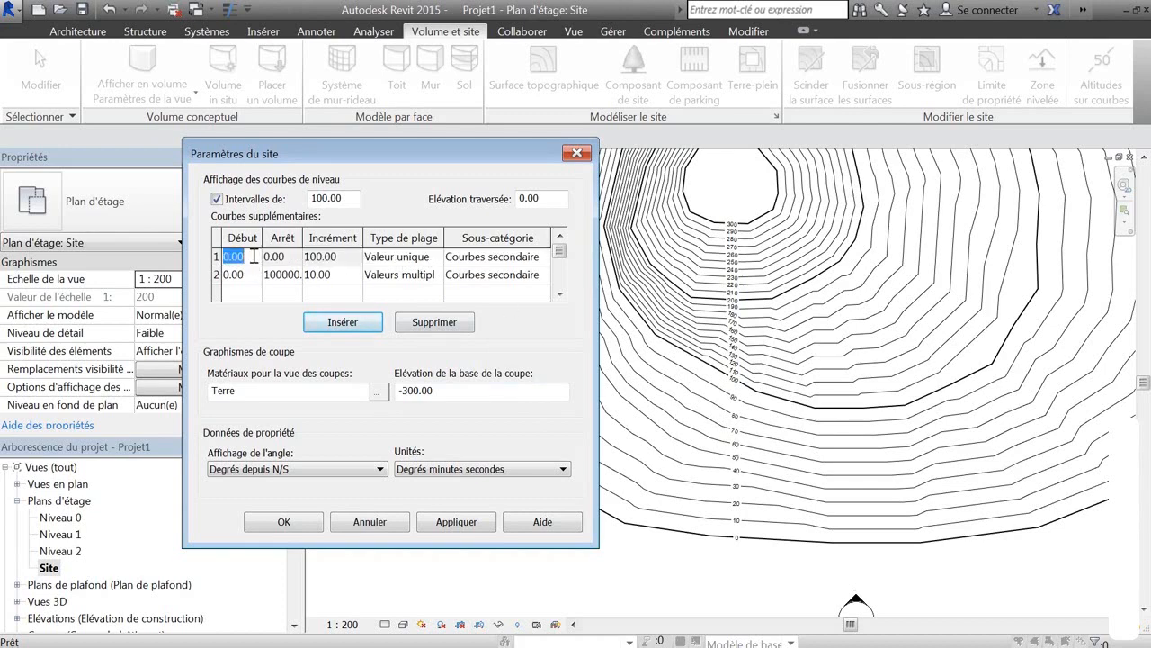
pyautogui.write('57')
pyautogui.click(544, 257)
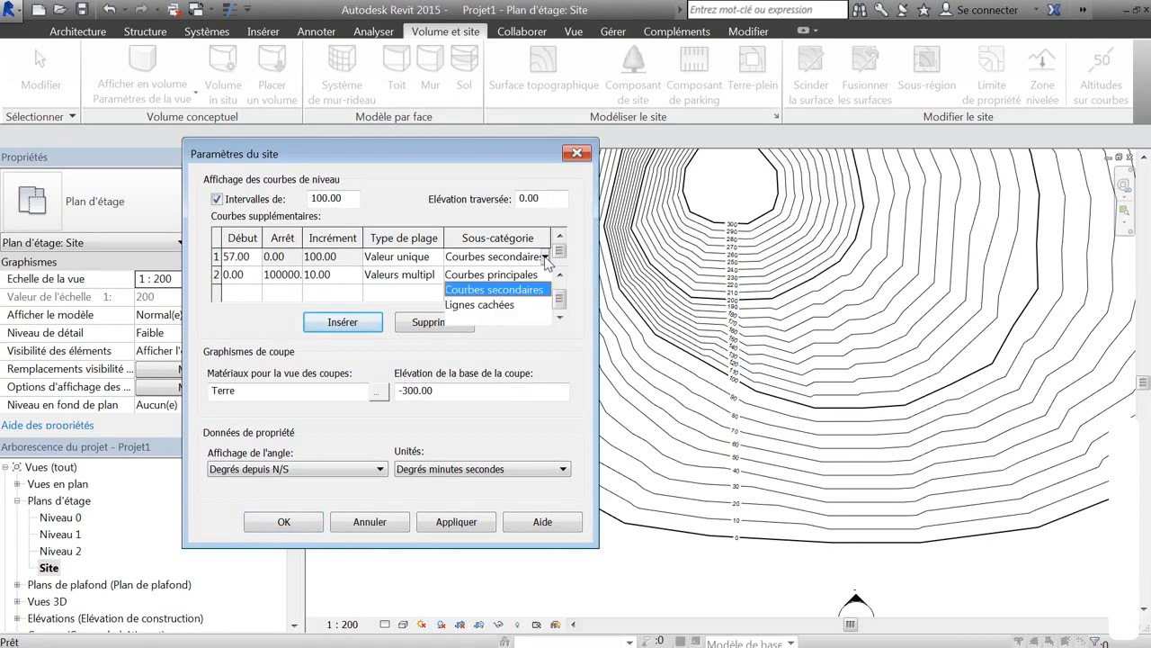
pyautogui.click(486, 305)
pyautogui.click(450, 525)
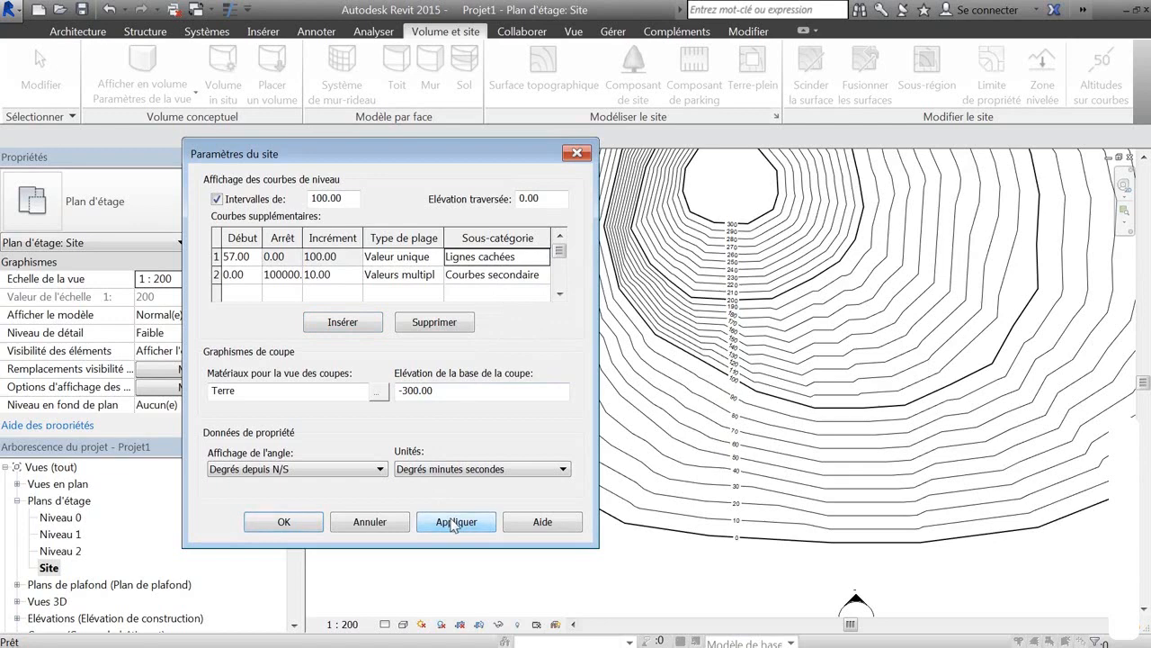
pyautogui.click(304, 529)
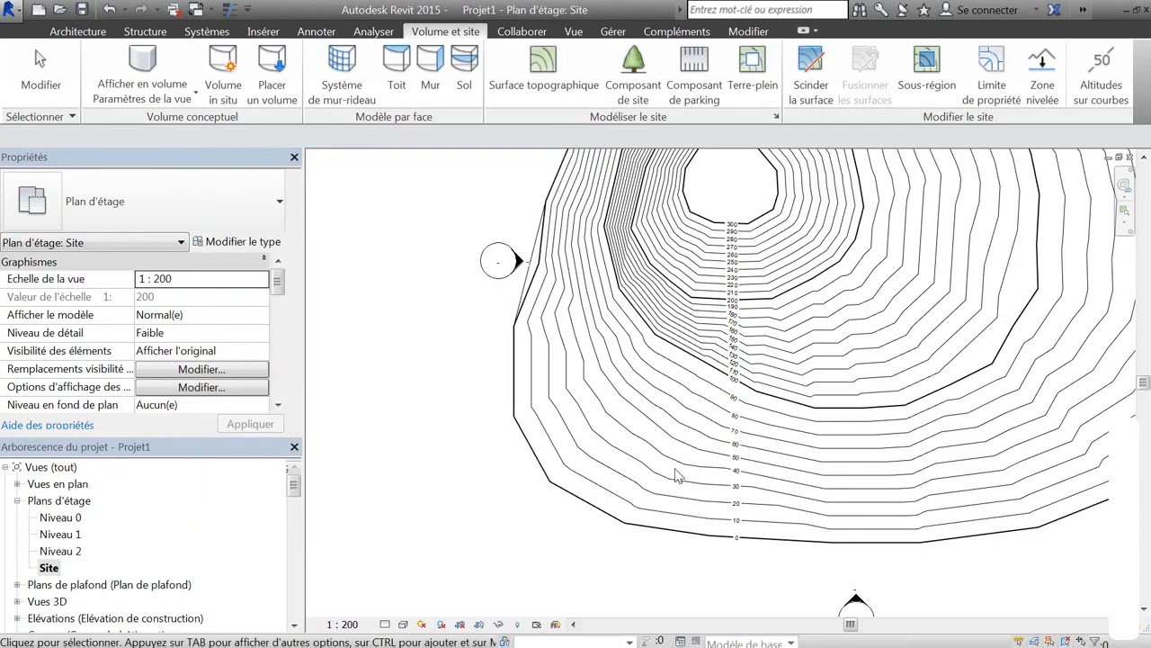
# Reopen the site settings, assign the additional contour at 57 to the secondary contours subcategory and apply it
pyautogui.click(776, 116)
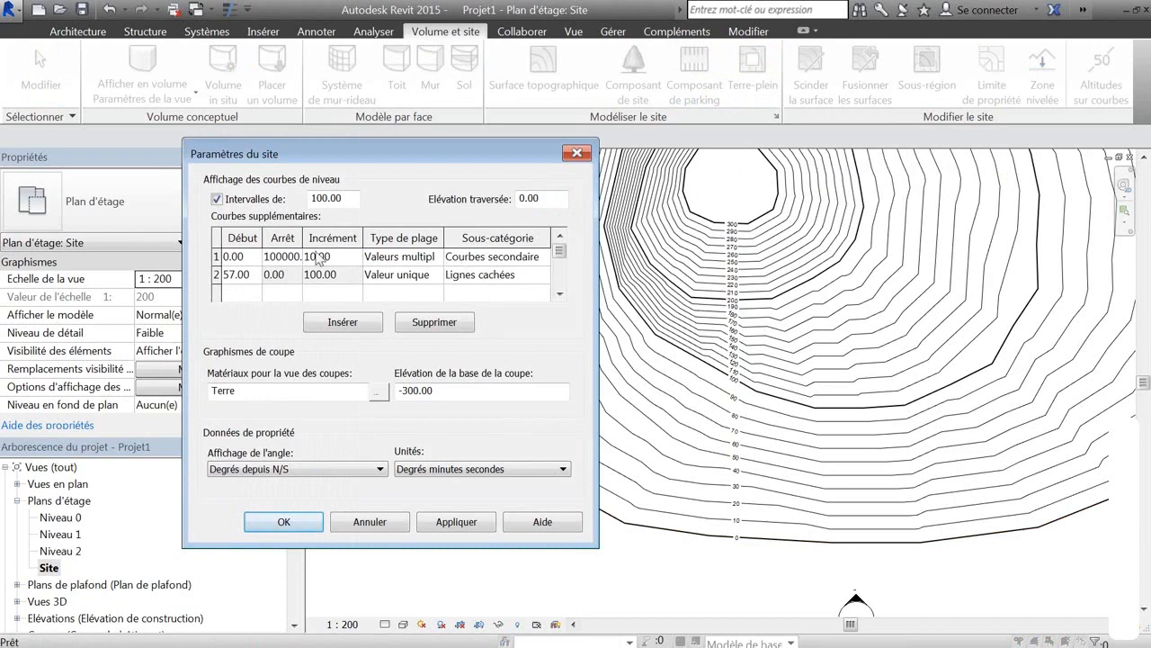
pyautogui.click(530, 275)
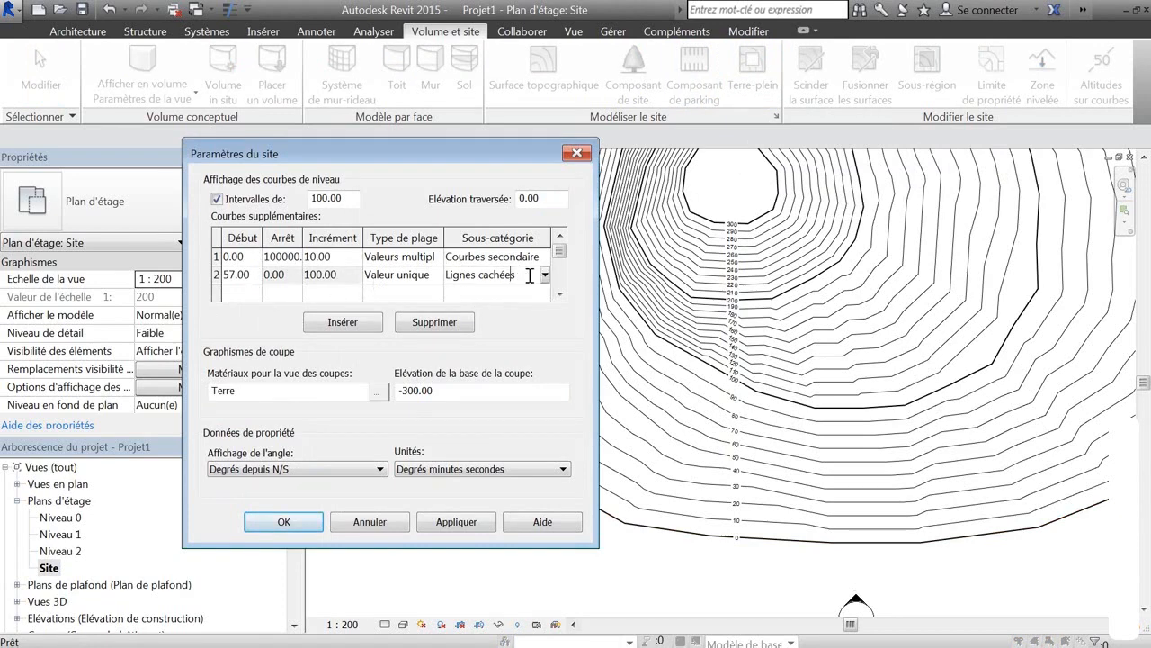
pyautogui.click(545, 277)
pyautogui.click(517, 309)
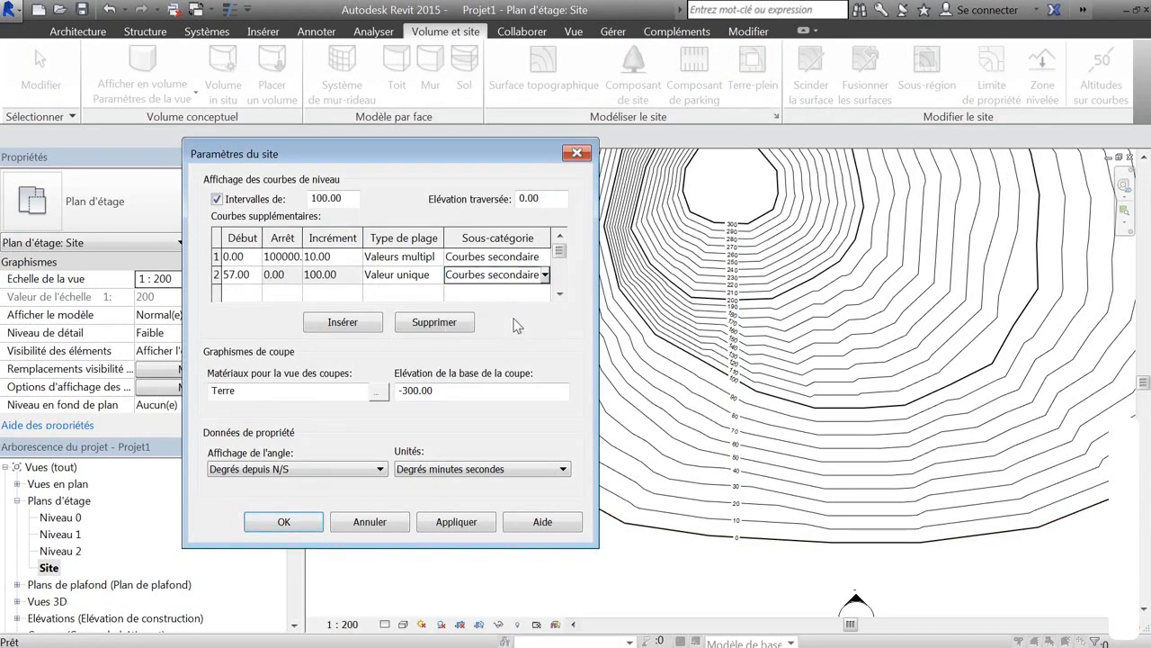
pyautogui.click(457, 523)
# Assign the contour at 57 to the subcategory Lignes cachées, confirm the site settings and inspect that contour across the surface
pyautogui.click(545, 277)
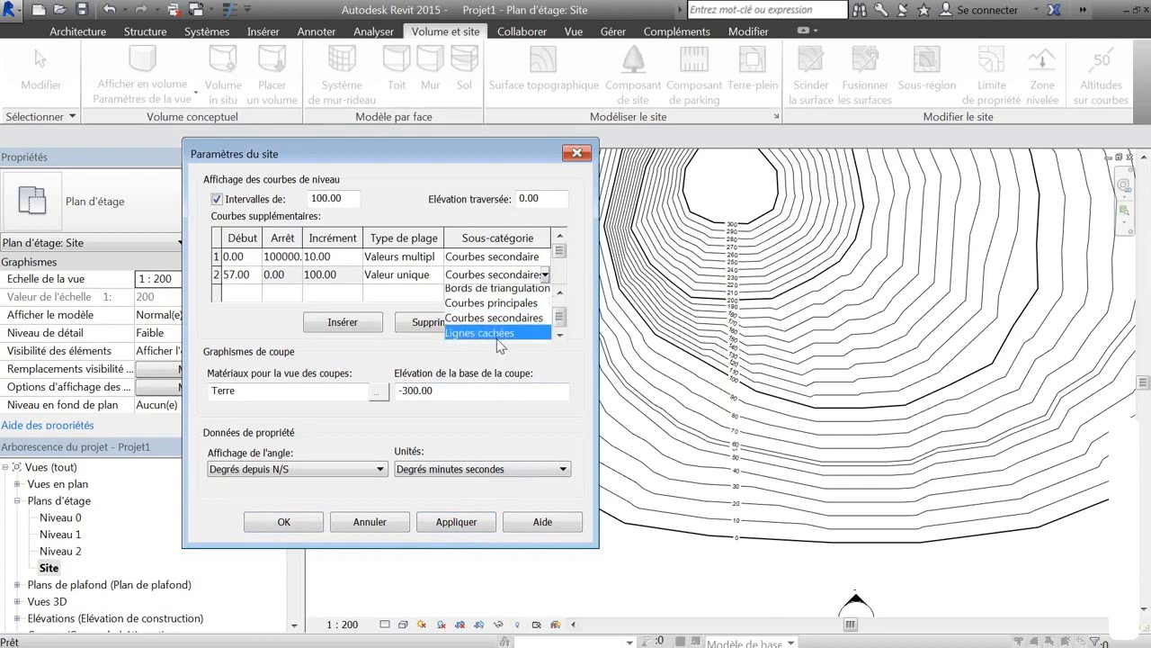
pyautogui.click(495, 338)
pyautogui.click(467, 526)
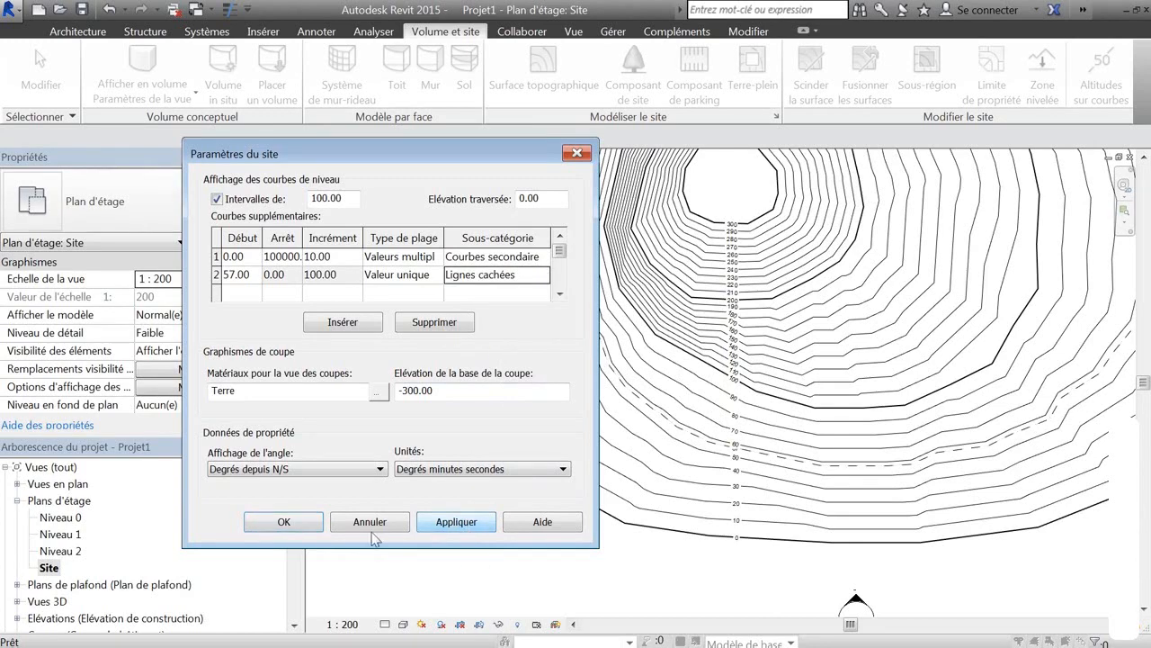
pyautogui.click(312, 525)
pyautogui.click(437, 252)
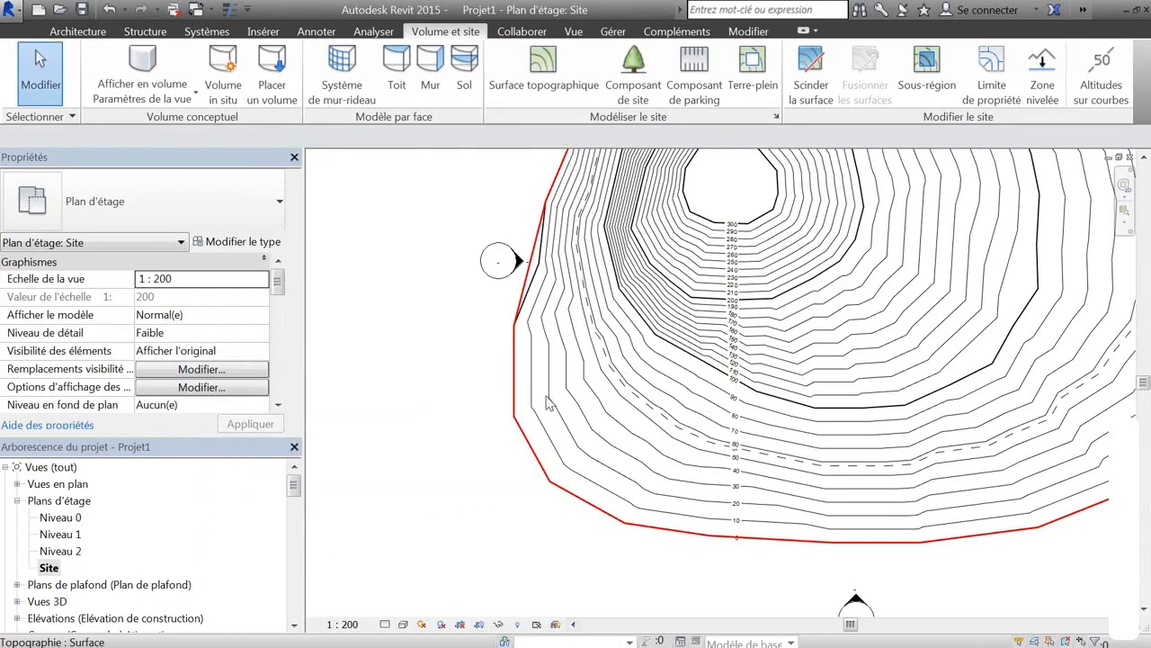
pyautogui.scroll(5, 735, 452)
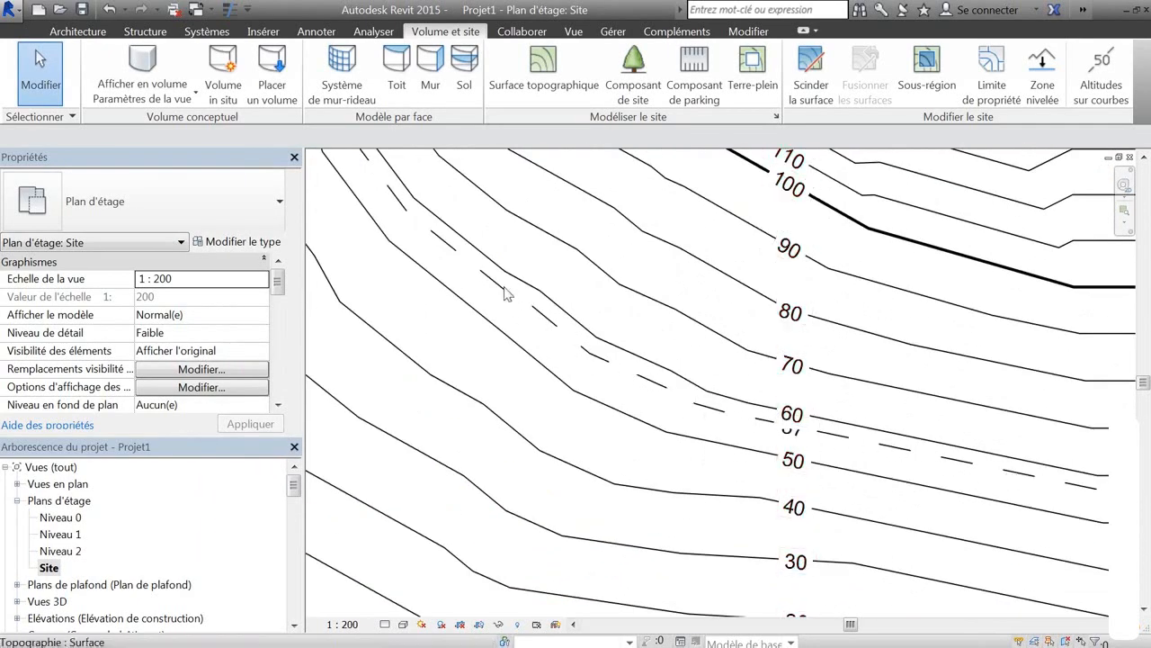
pyautogui.scroll(-5, 797, 433)
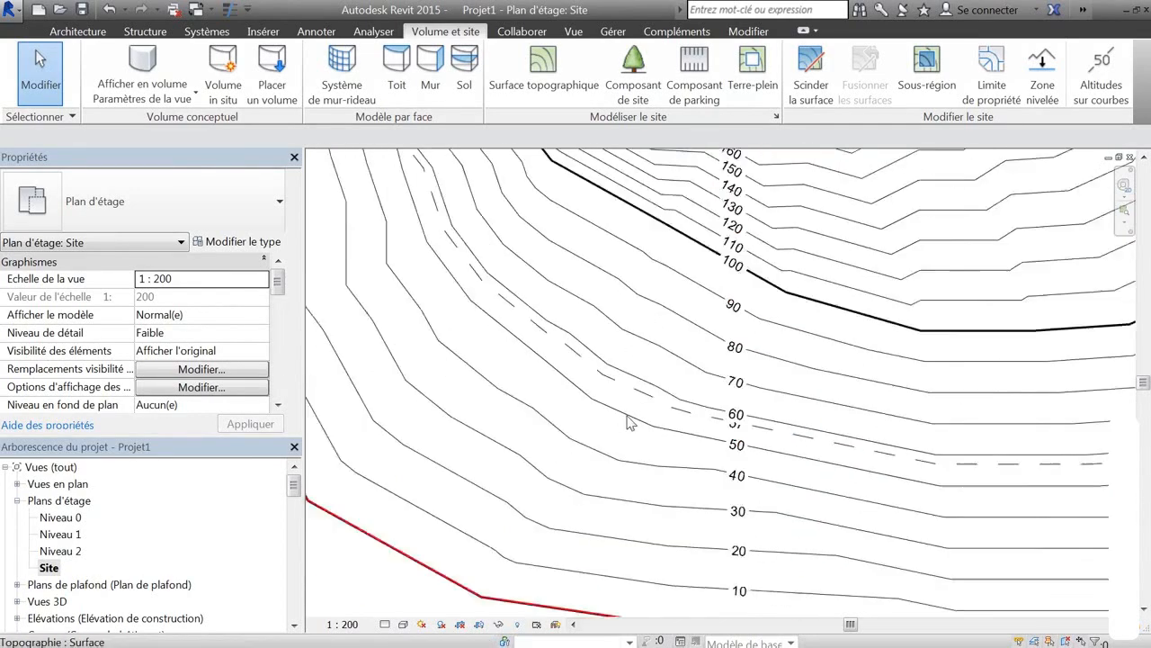
pyautogui.scroll(-1, 652, 282)
pyautogui.moveTo(736, 284); pyautogui.dragTo(742, 380, button='middle')
pyautogui.moveTo(685, 292); pyautogui.dragTo(669, 341, button='middle')
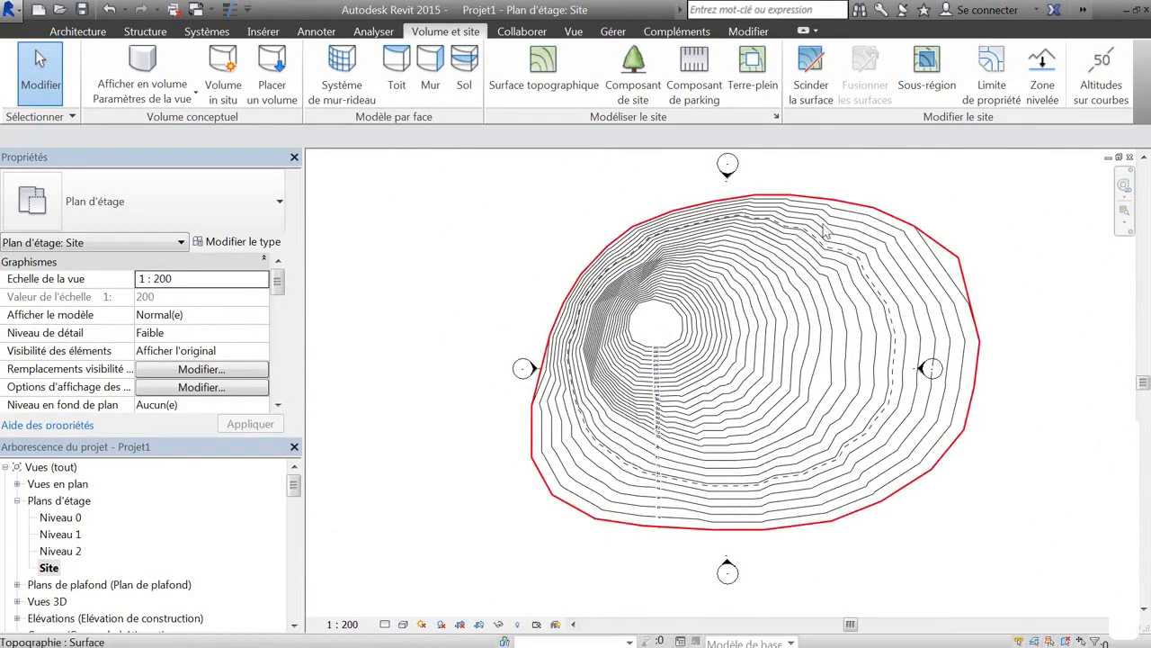